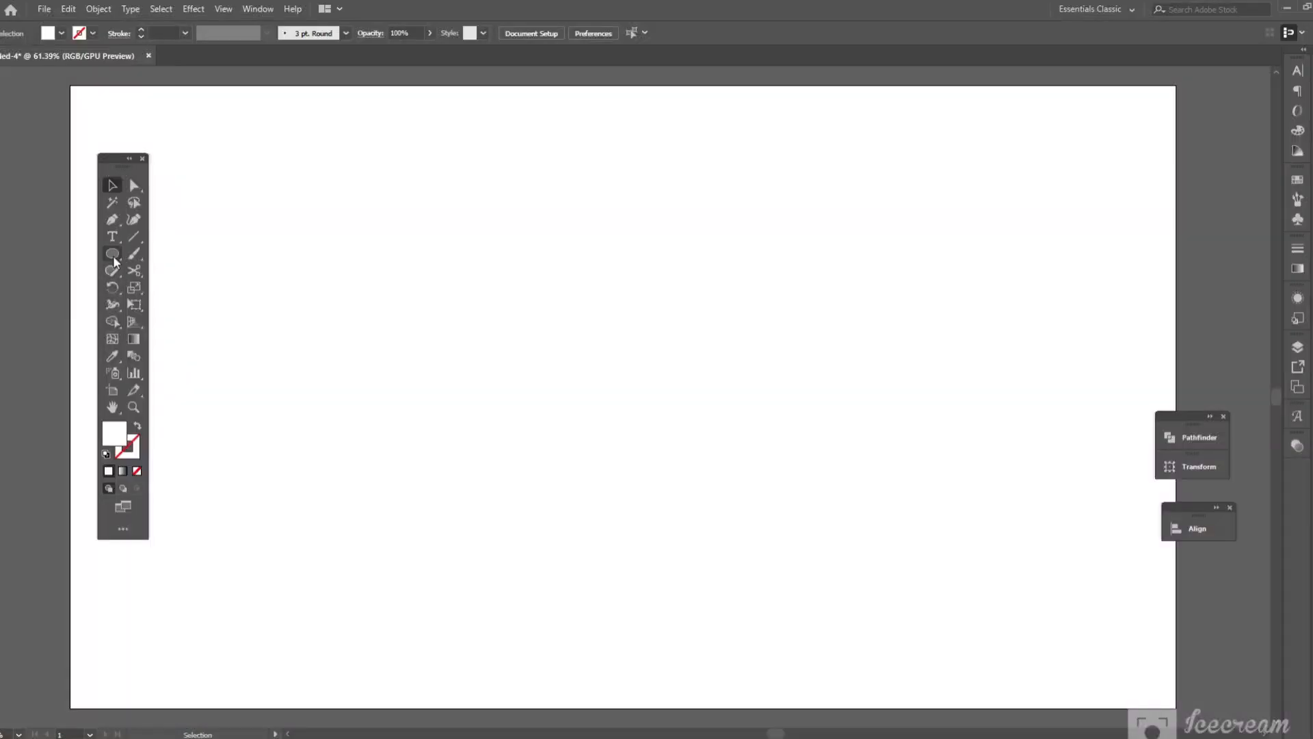
Draw a black-filled square about 150 px wide near the artboard's centre and fully round its upper-right and lower-left corners into a leaf.
click(113, 256)
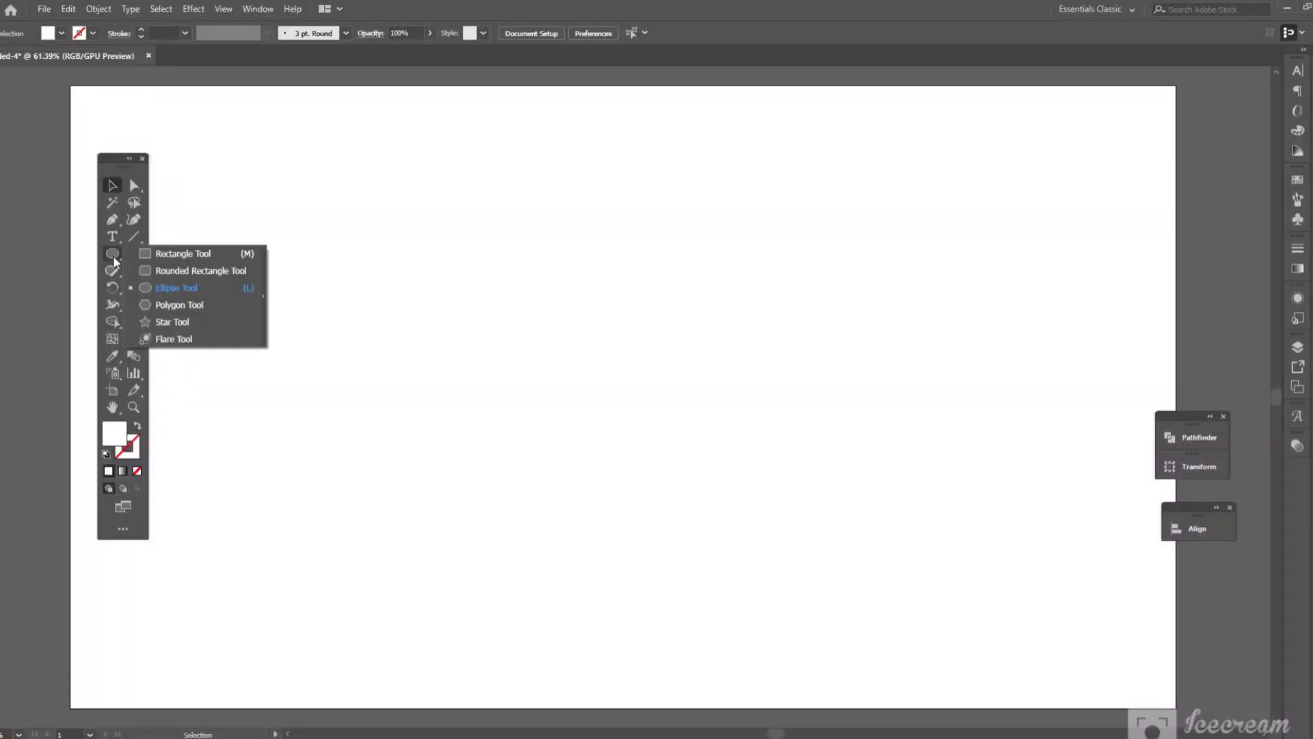
click(199, 255)
click(45, 34)
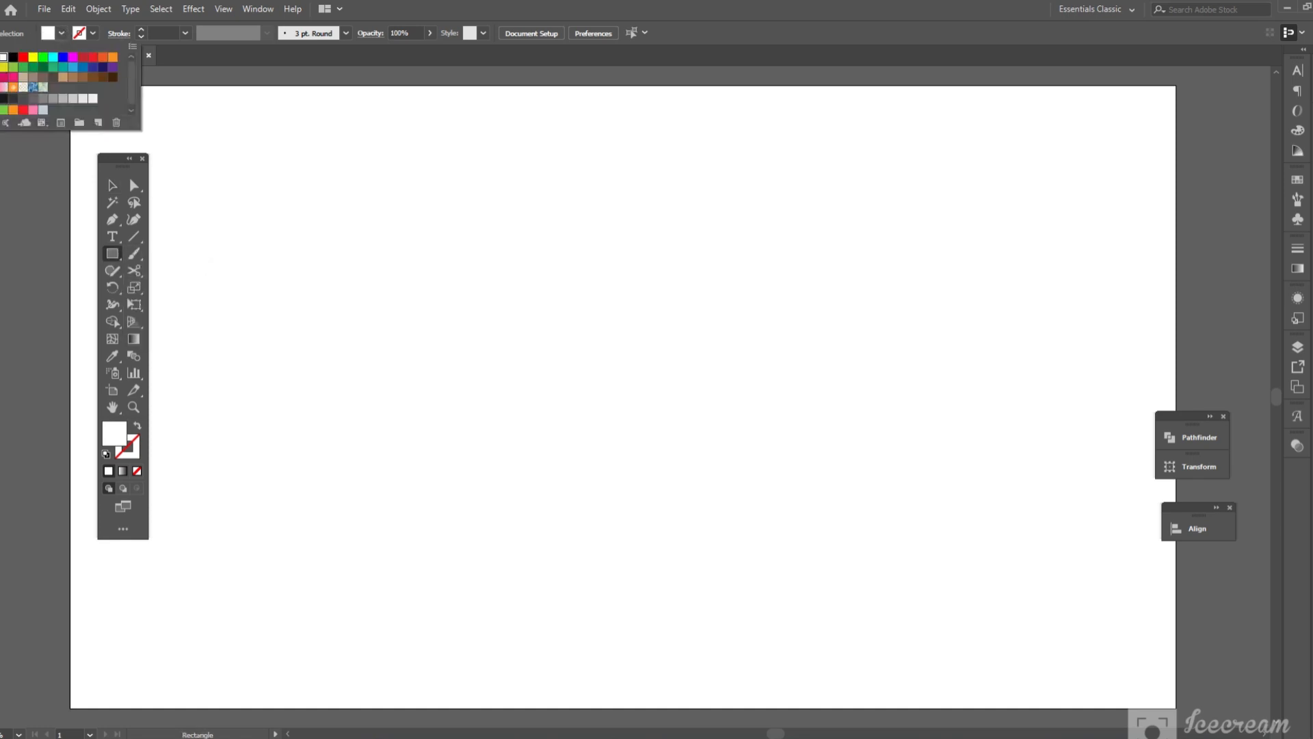
click(13, 57)
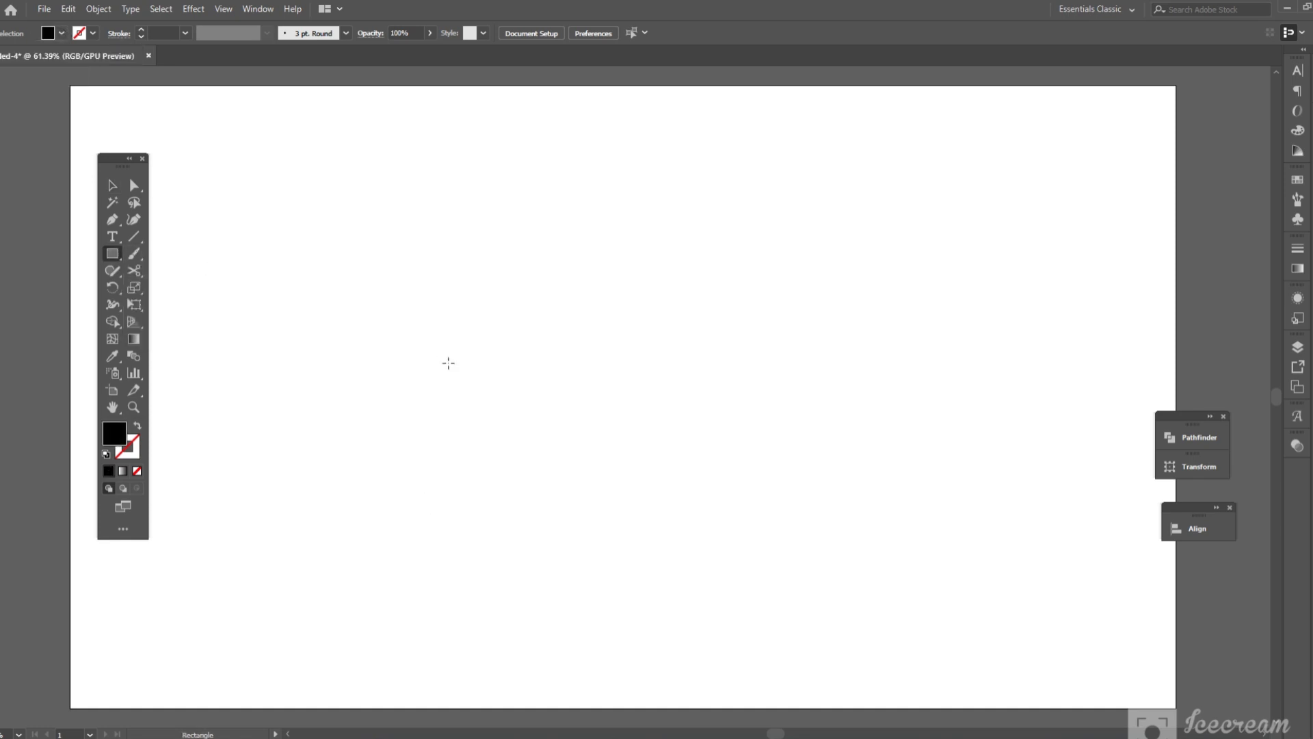
drag(583, 373, 611, 416)
click(112, 184)
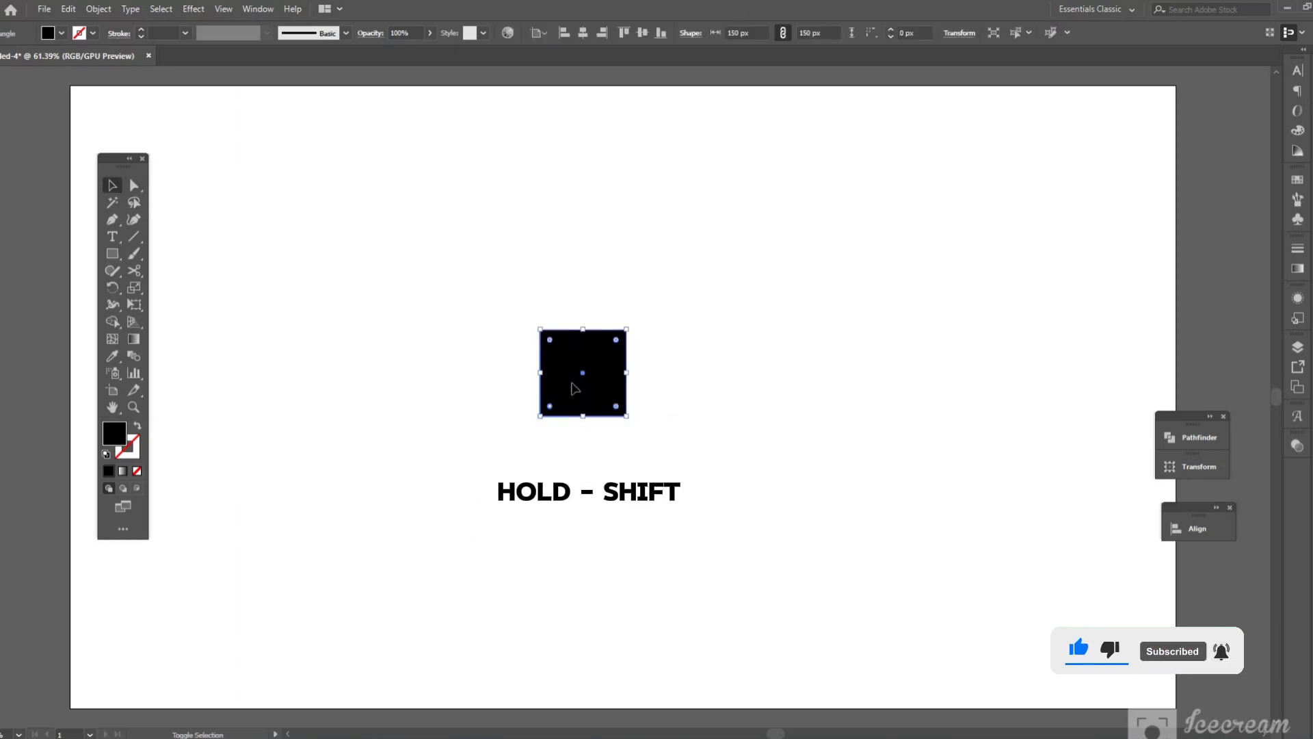
drag(615, 342, 437, 568)
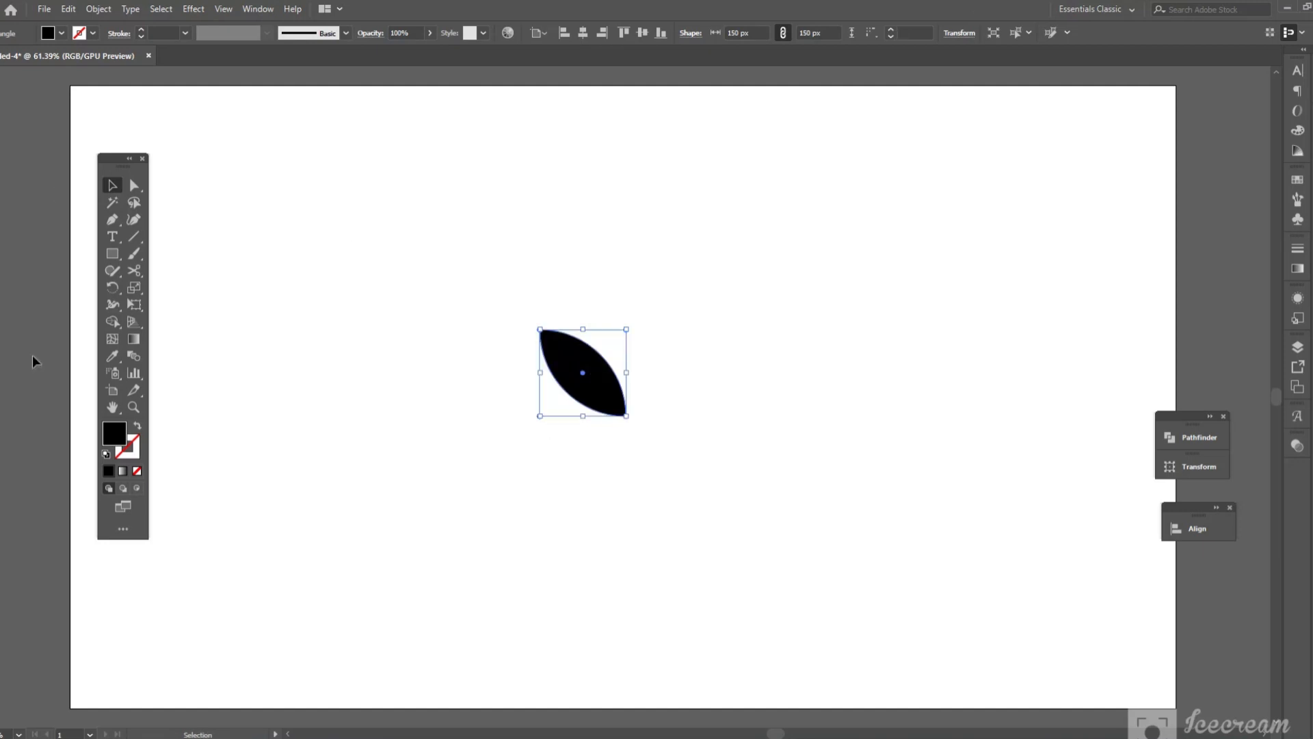
Reflect a copy of the leaf across a vertical axis through its lower-right anchor point.
drag(118, 287, 179, 306)
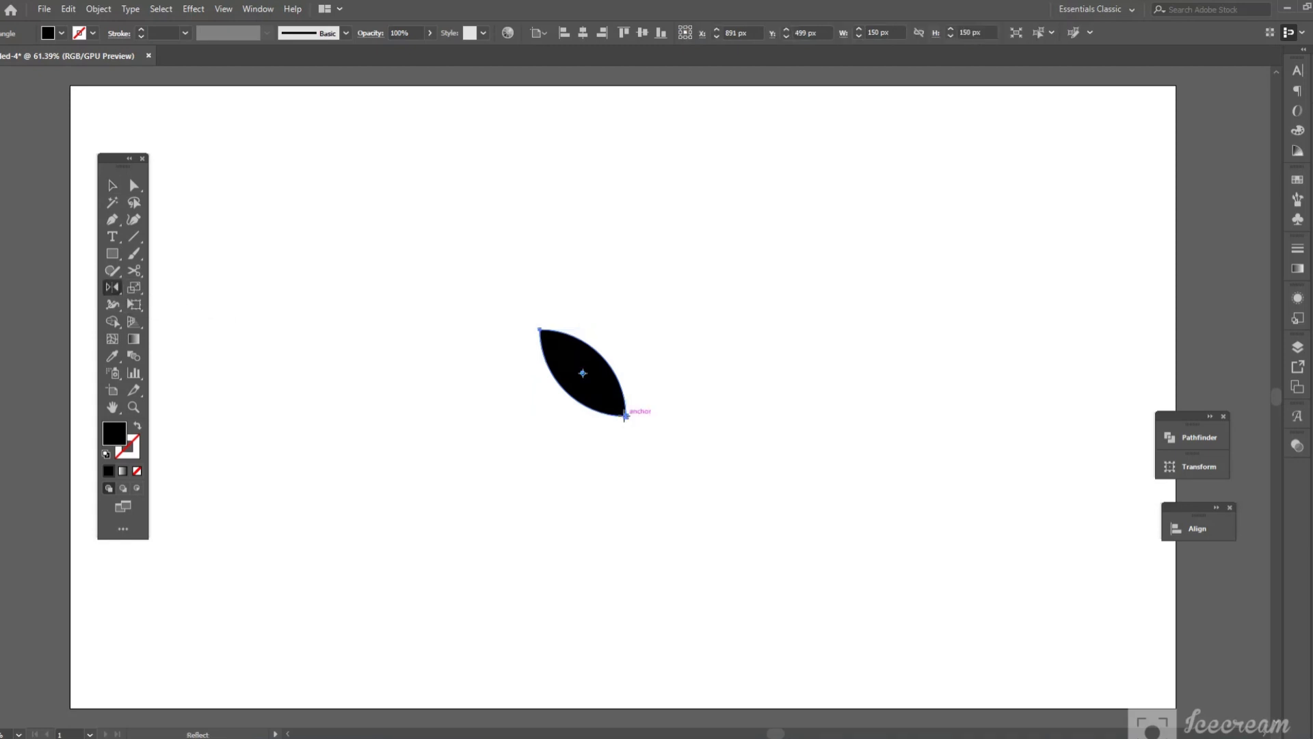
alt+click(626, 415)
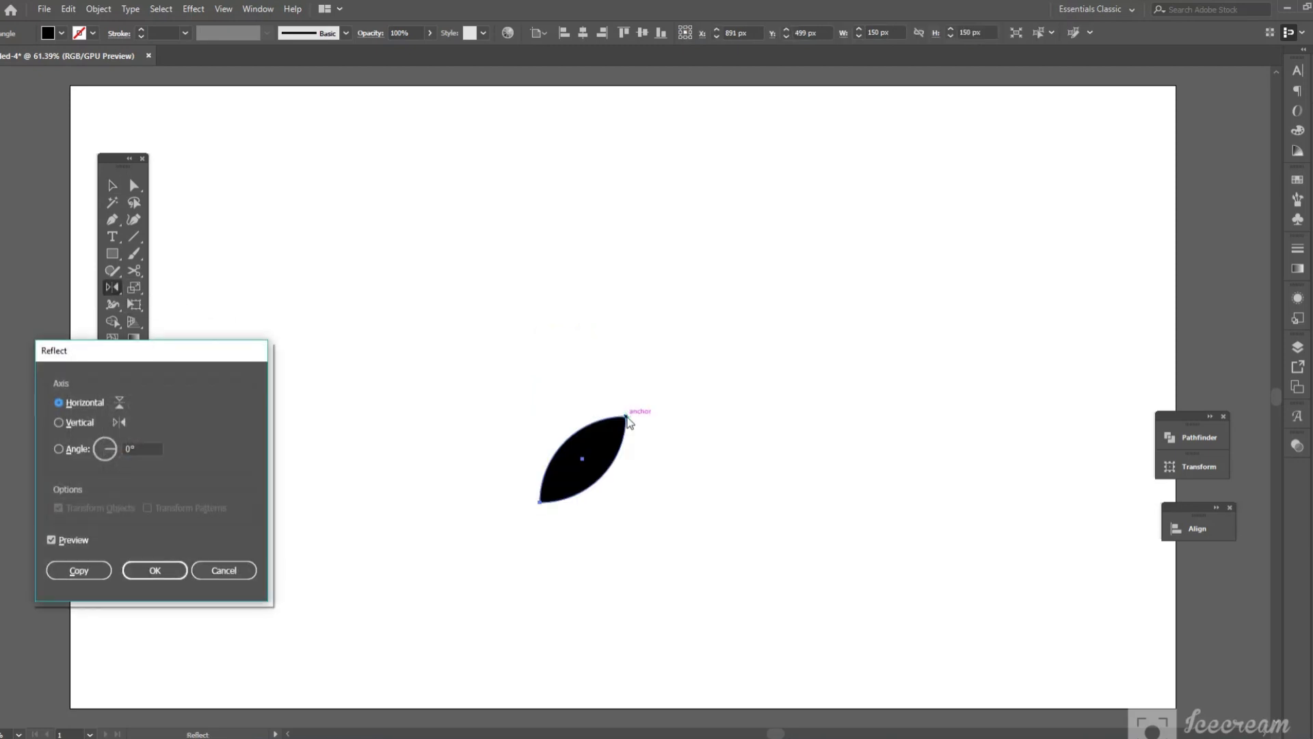
click(79, 422)
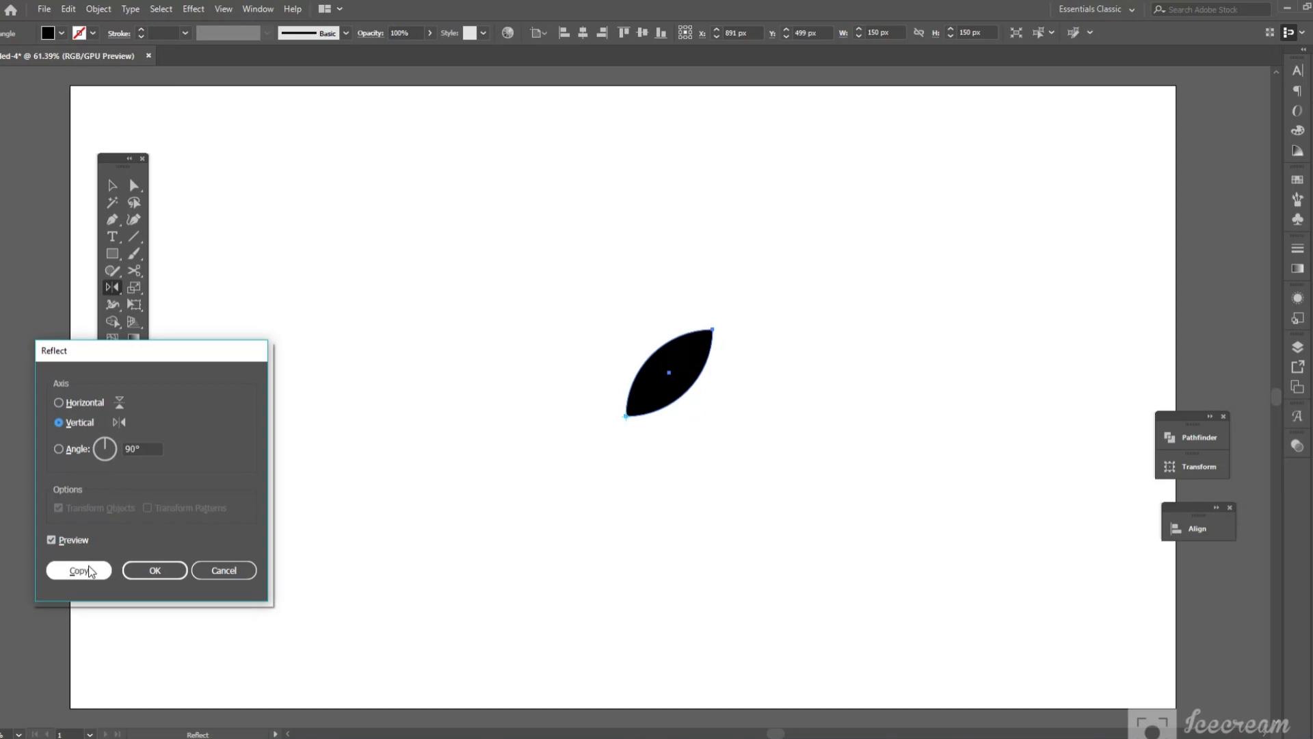
click(80, 570)
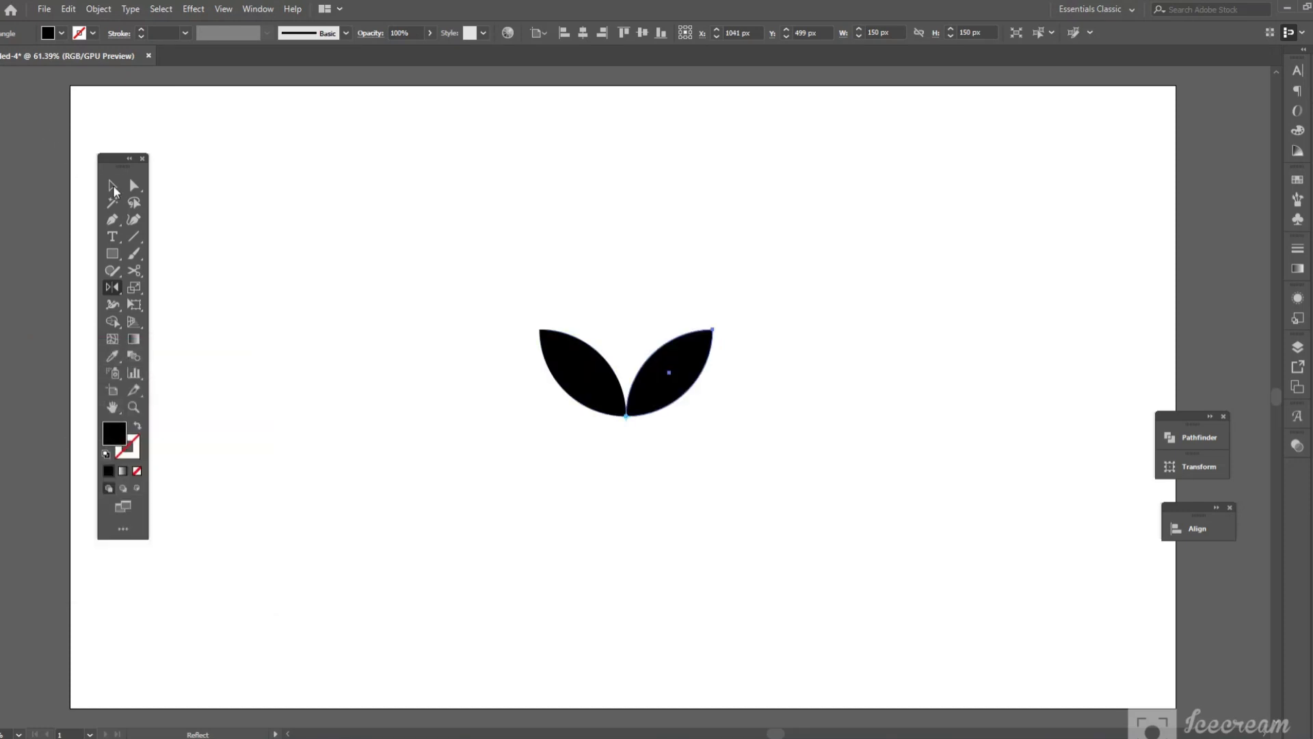
Group the two mirrored leaves.
click(113, 185)
drag(449, 285, 836, 521)
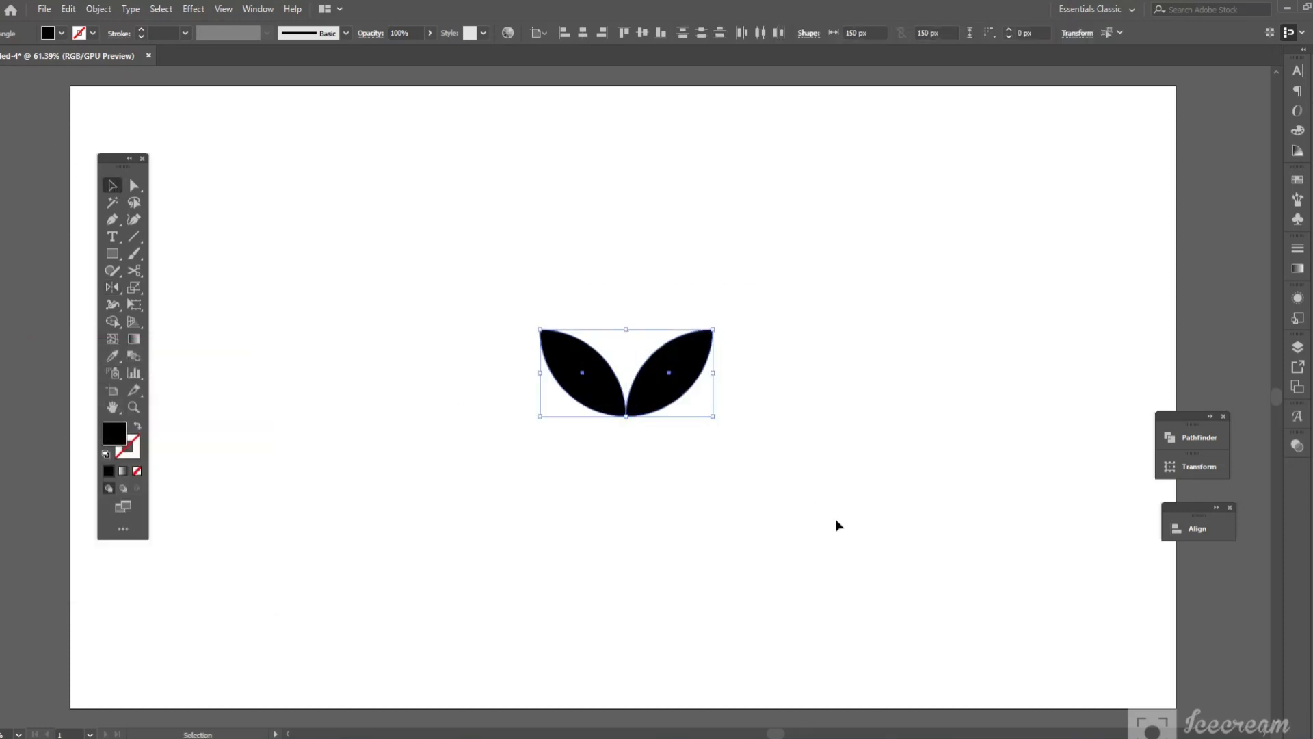
click(99, 9)
click(145, 65)
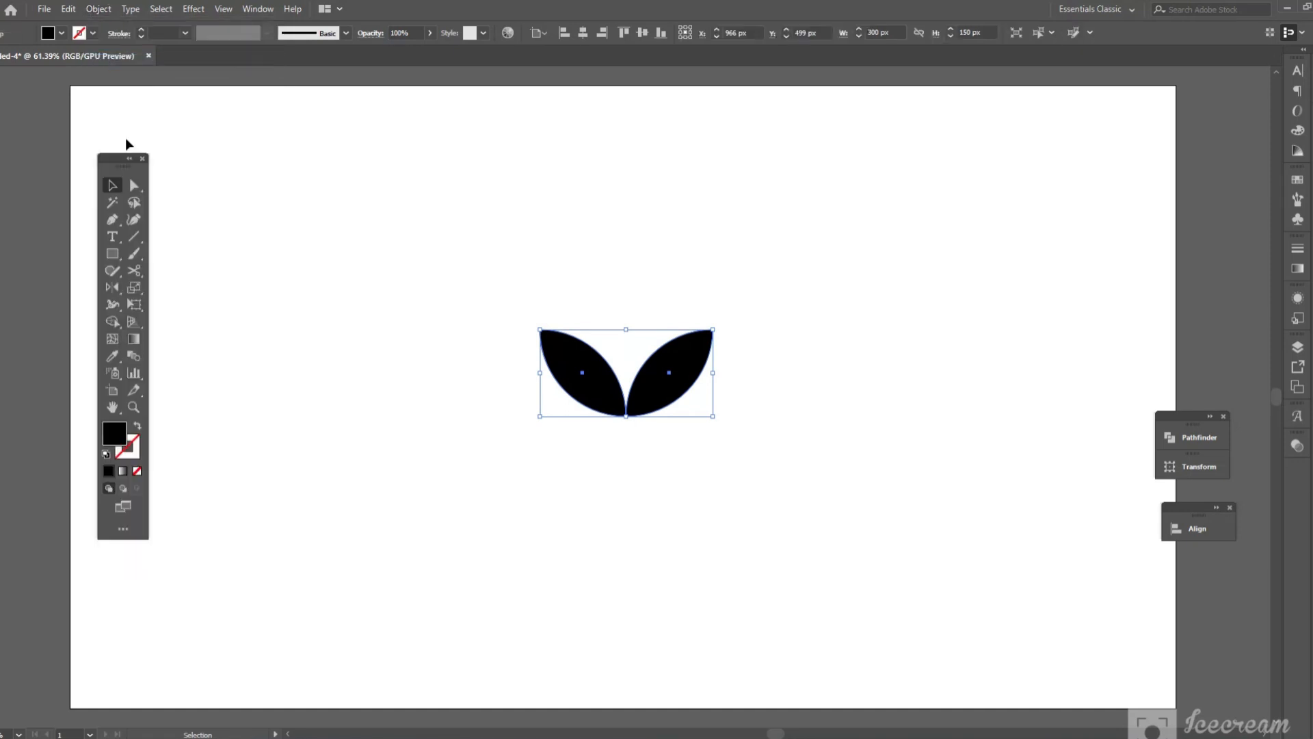
Reflect a copy of the leaf pair across a horizontal axis through the shared bottom anchor point.
click(112, 287)
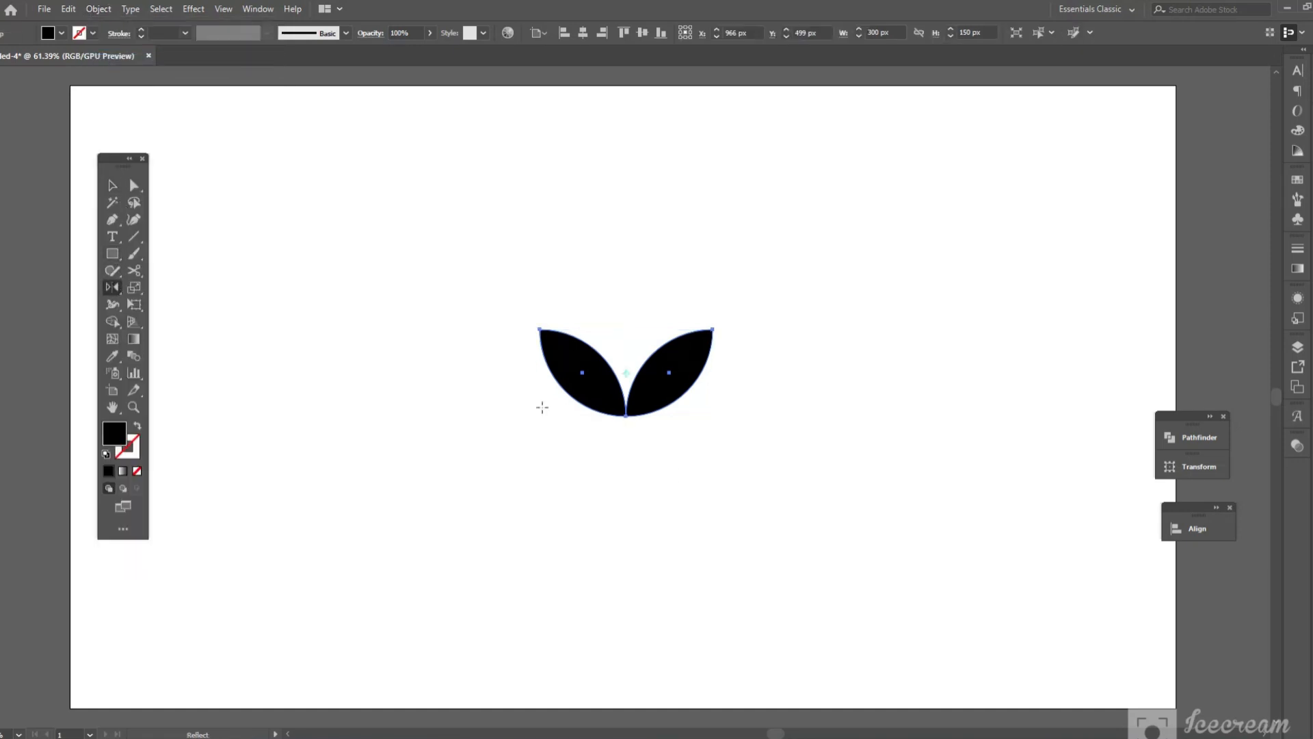
alt+click(625, 417)
click(76, 401)
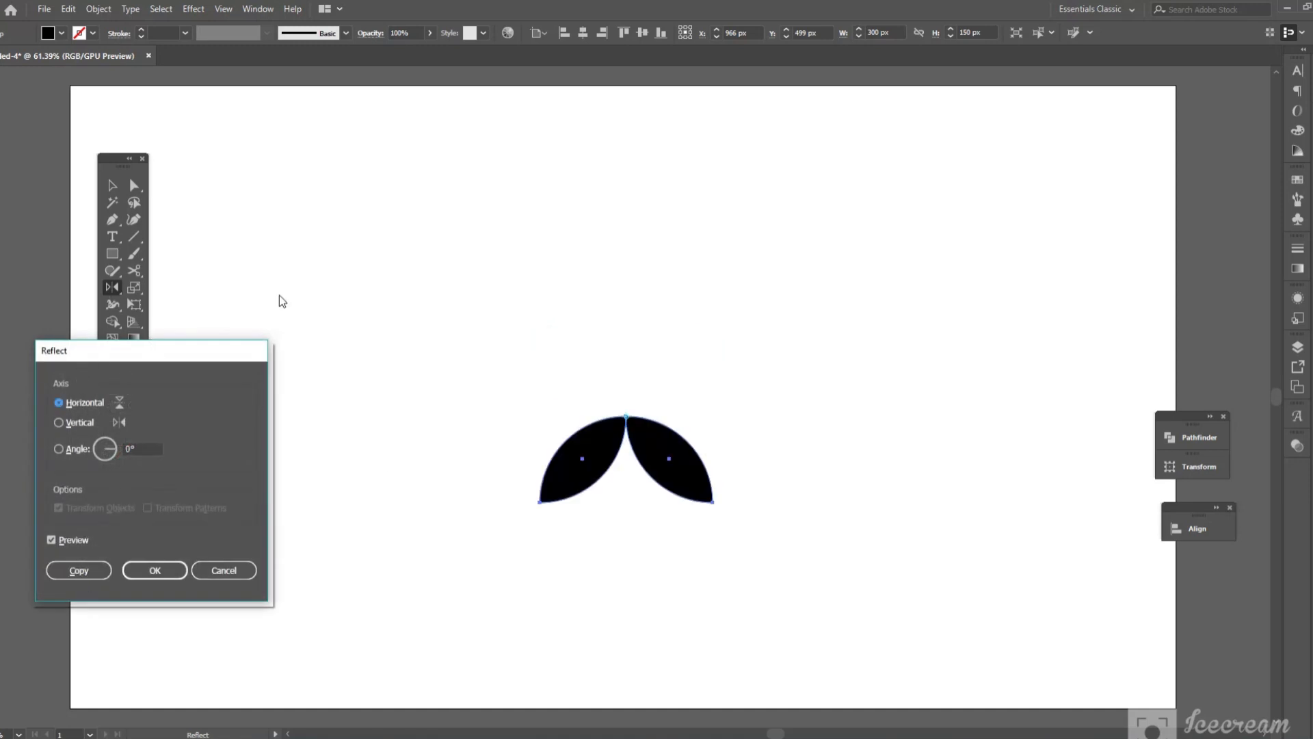
drag(150, 359, 354, 202)
click(278, 415)
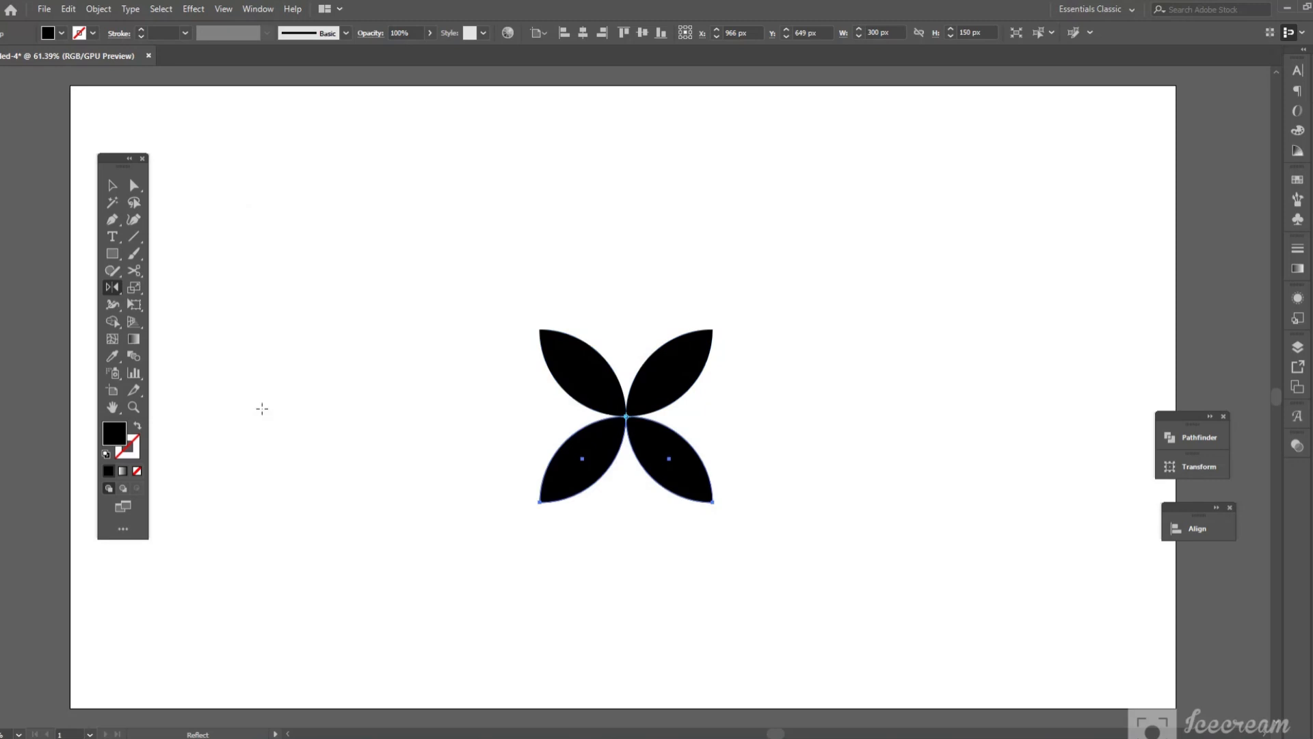
Reflect a copy of the upper leaf pair across a horizontal axis through its upper-right tip, placing it above.
click(113, 186)
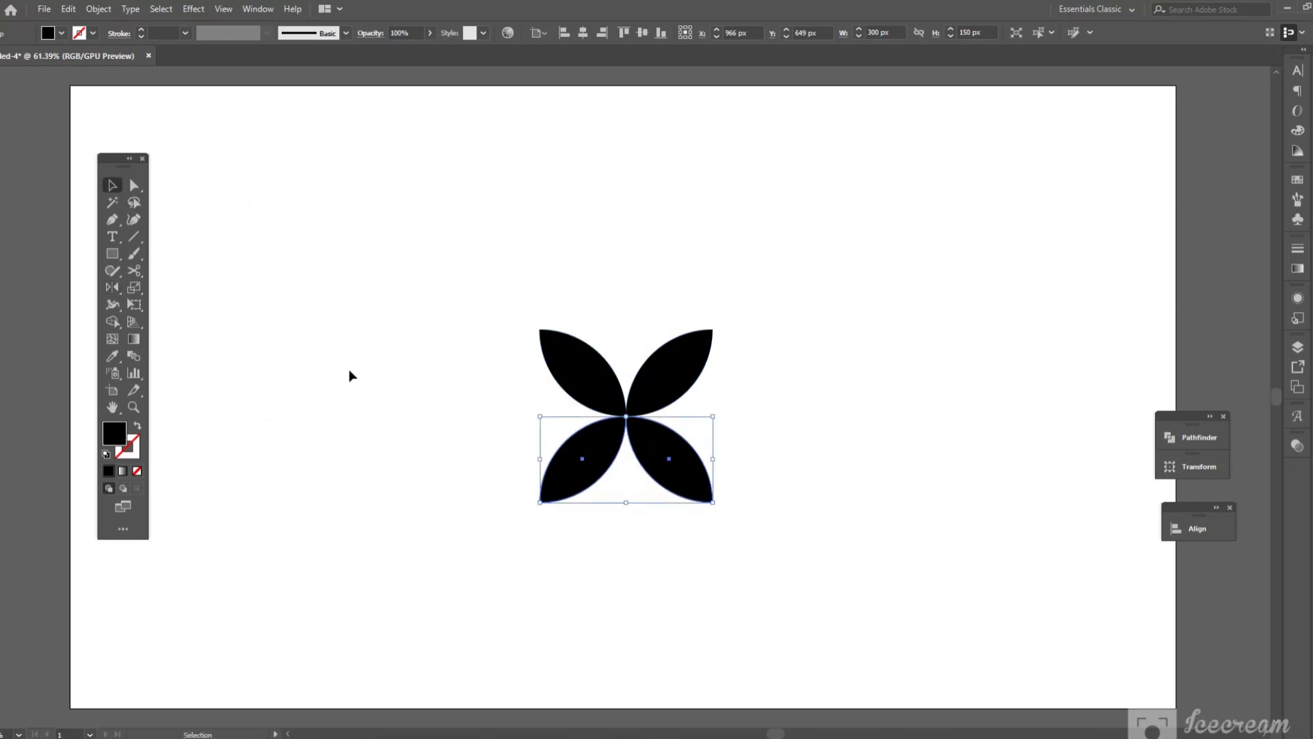
click(585, 369)
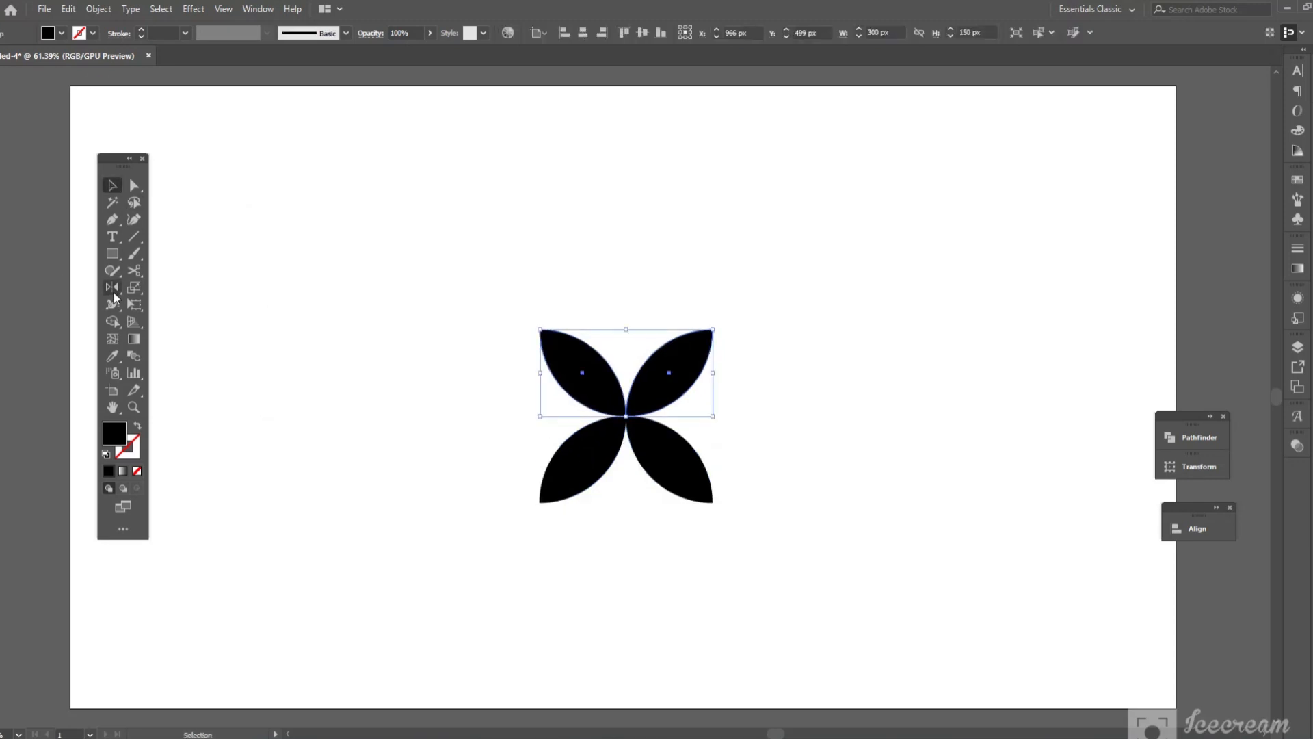
click(113, 290)
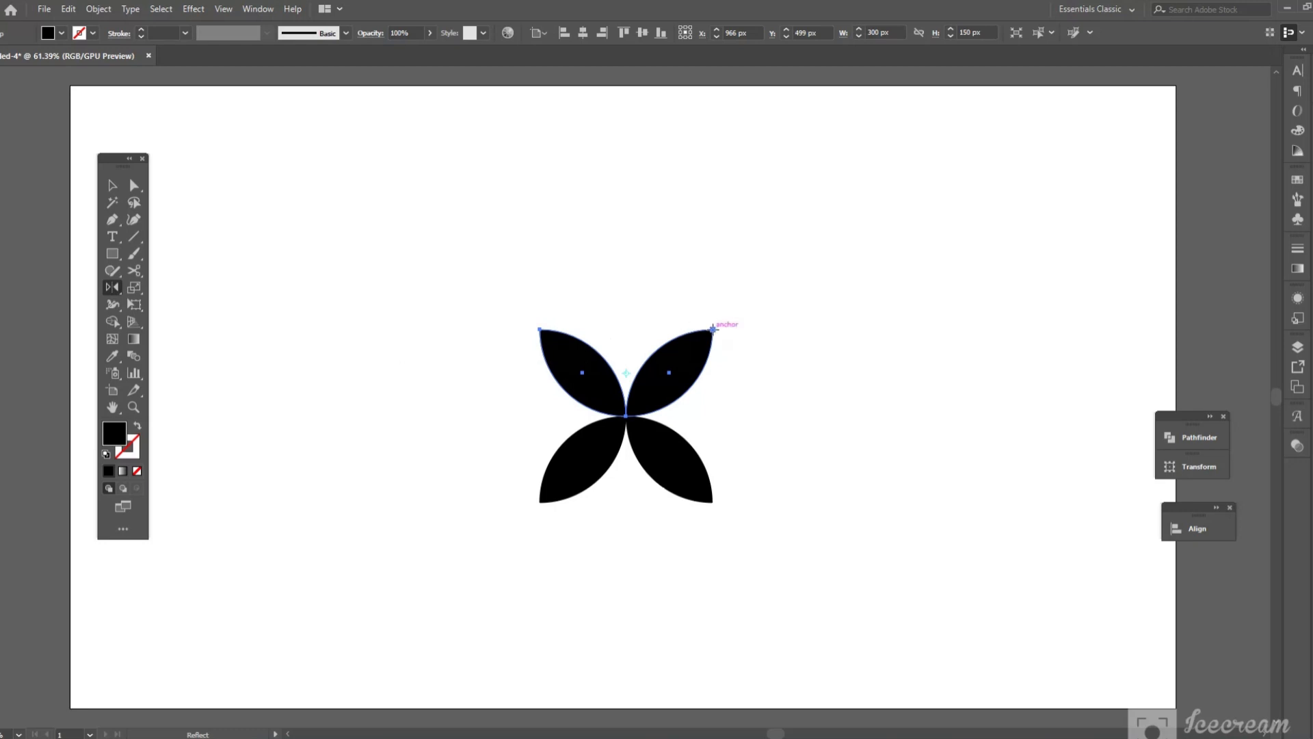
alt+click(713, 329)
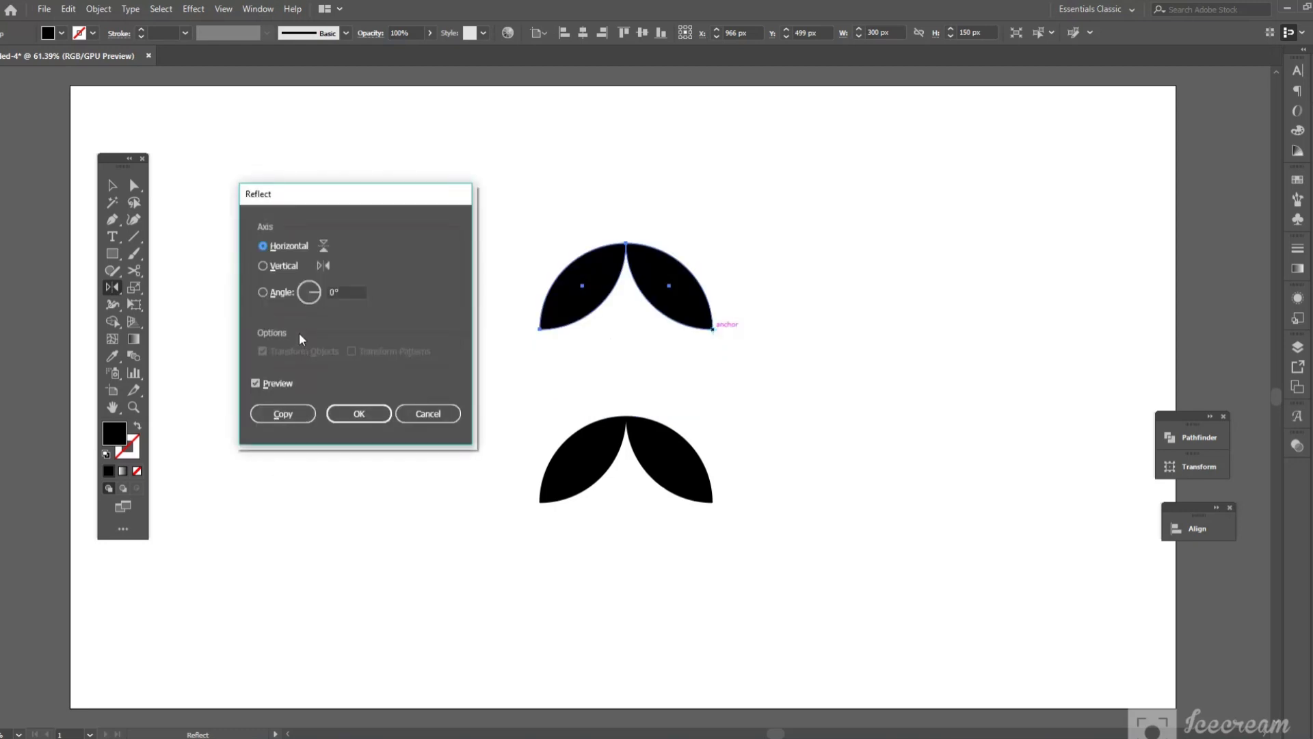
click(297, 415)
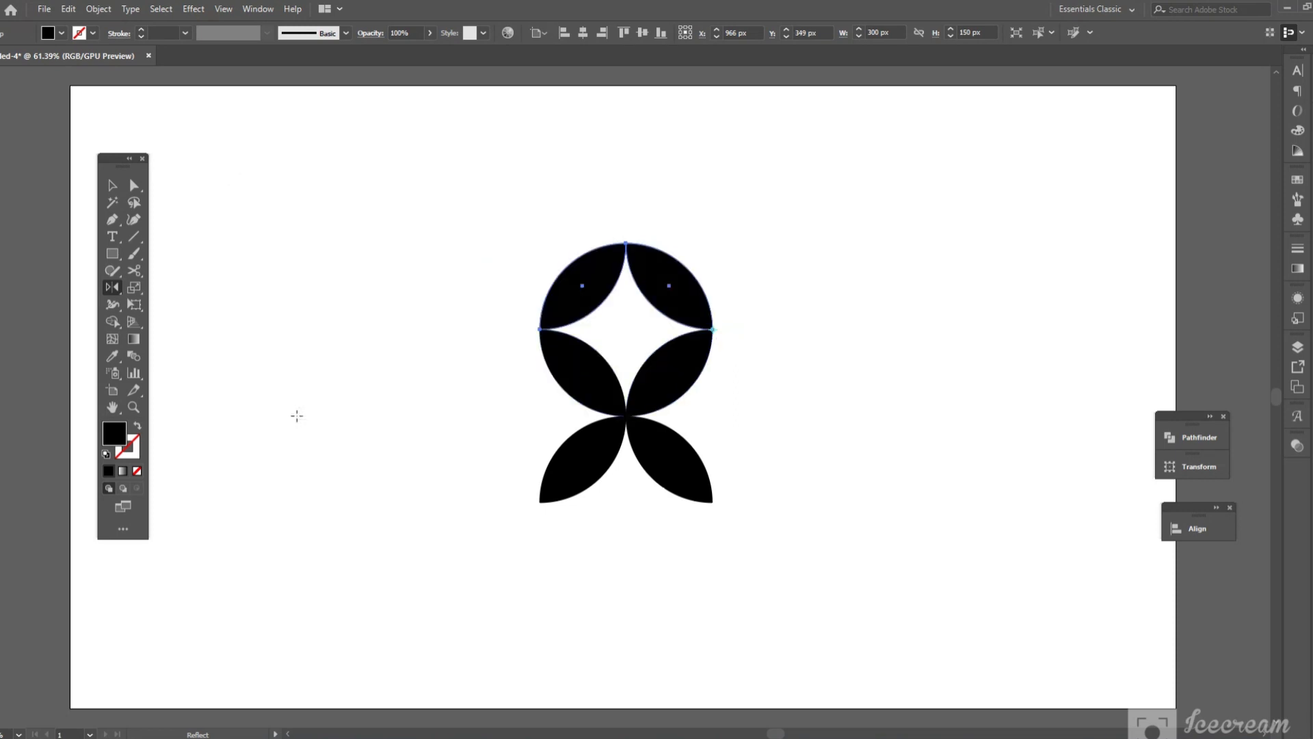
Rotate copies of the topmost leaf pair in 90° increments around the central anchor, filling the left, bottom and right sides.
click(112, 187)
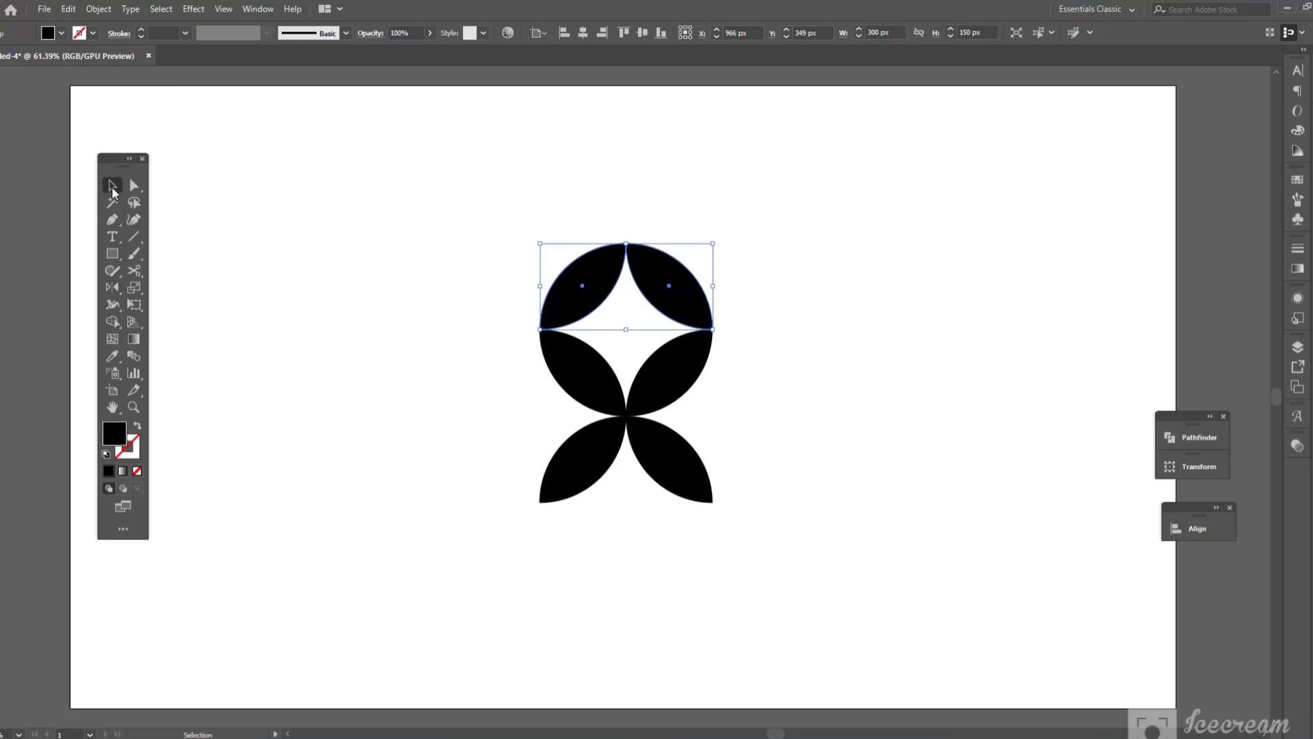
drag(105, 289, 170, 284)
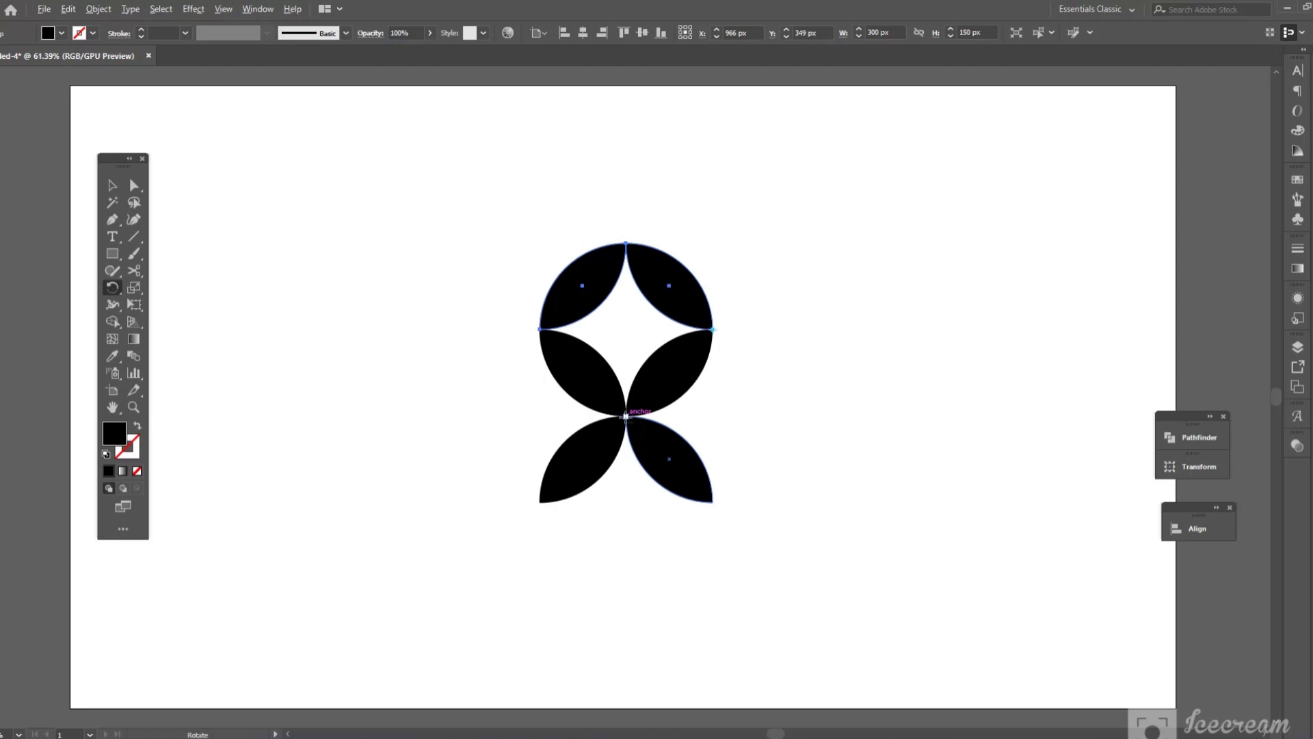
alt+click(625, 415)
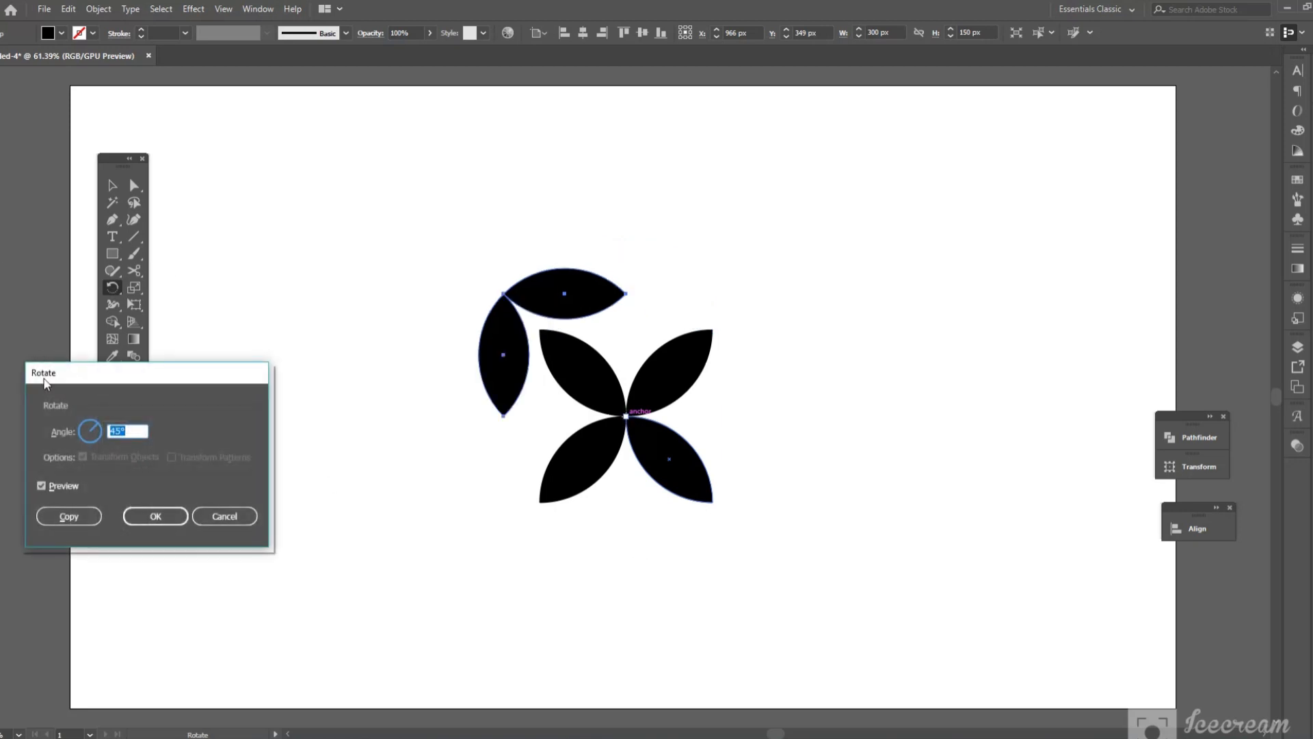
drag(136, 381, 377, 201)
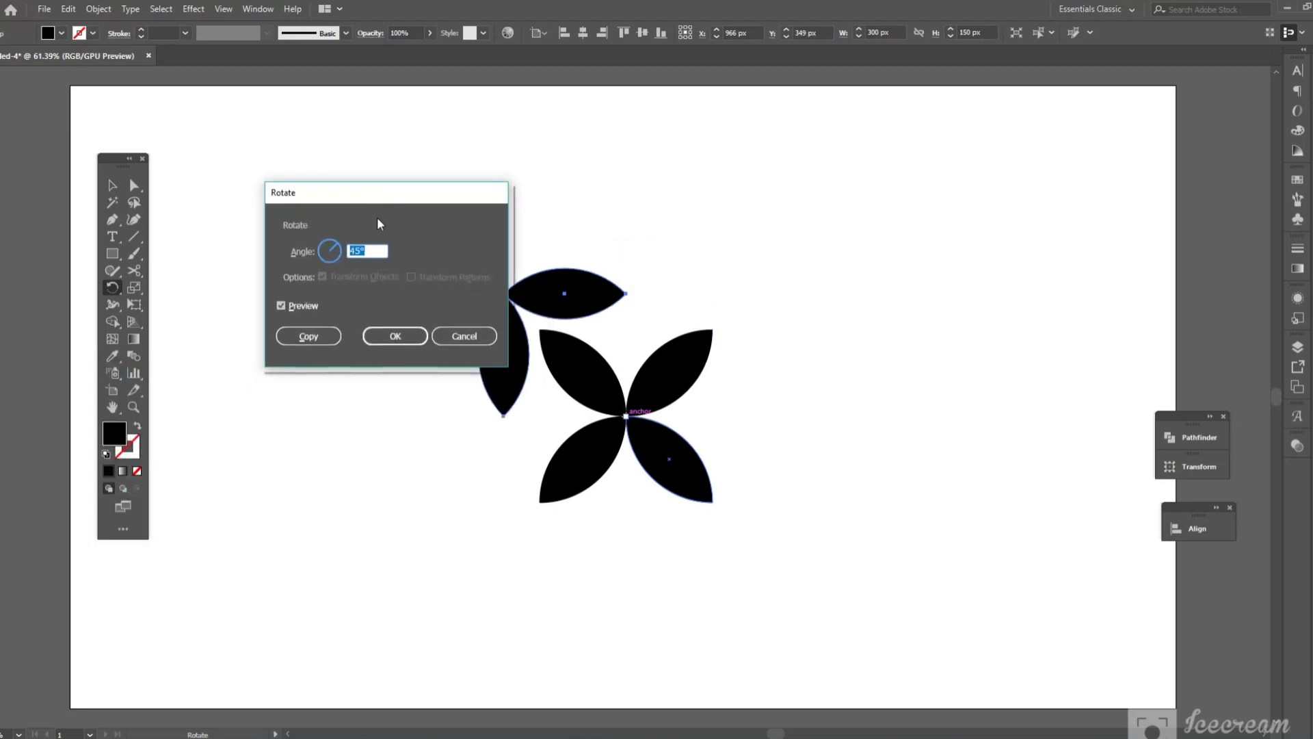
text(90)
click(292, 341)
key(ctrl+d)
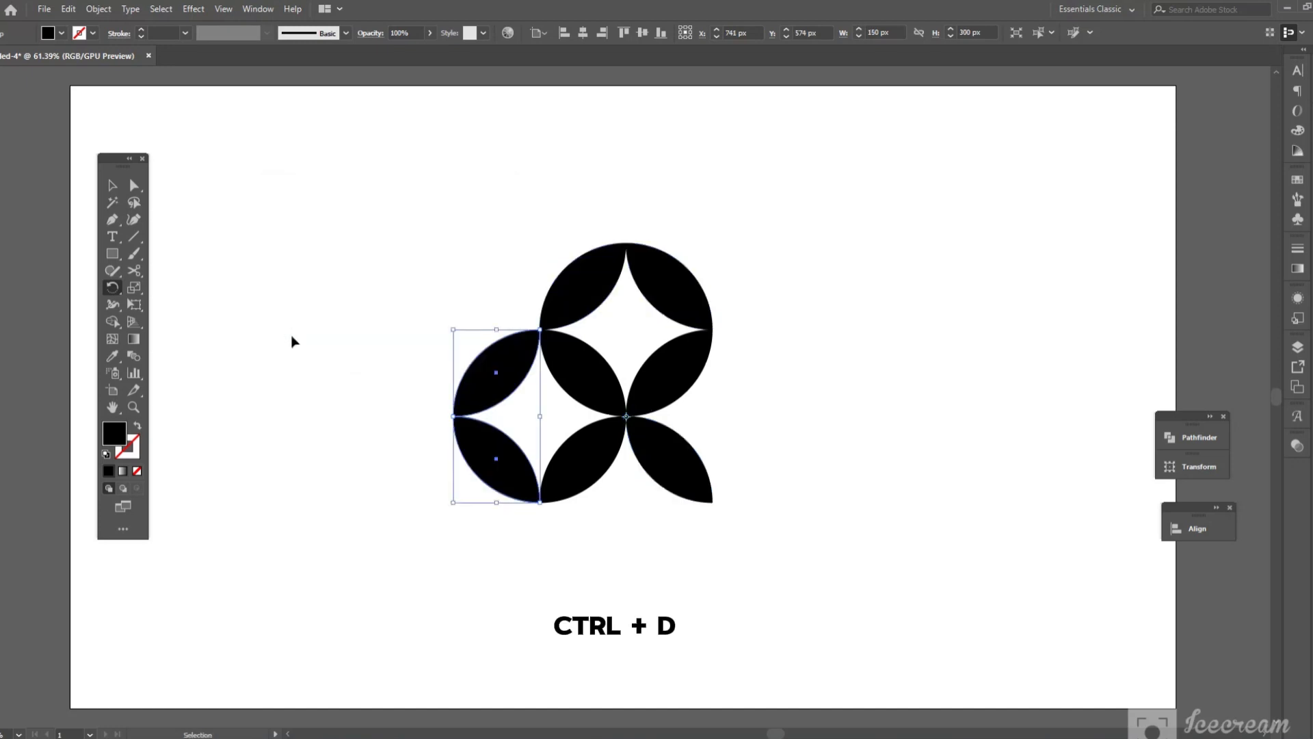
key(ctrl+d)
key(ctrl+d)
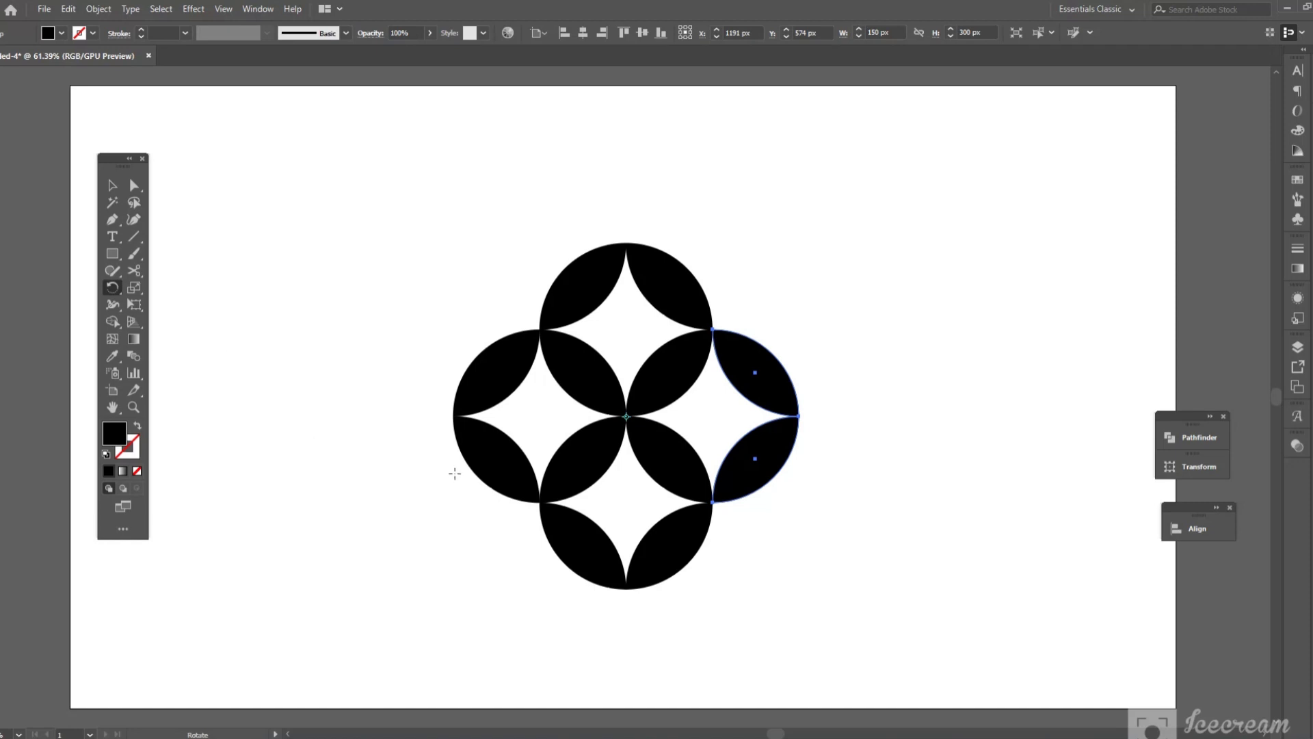
Ungroup all the leaf pairs in the pattern into separate leaves.
click(112, 185)
click(331, 393)
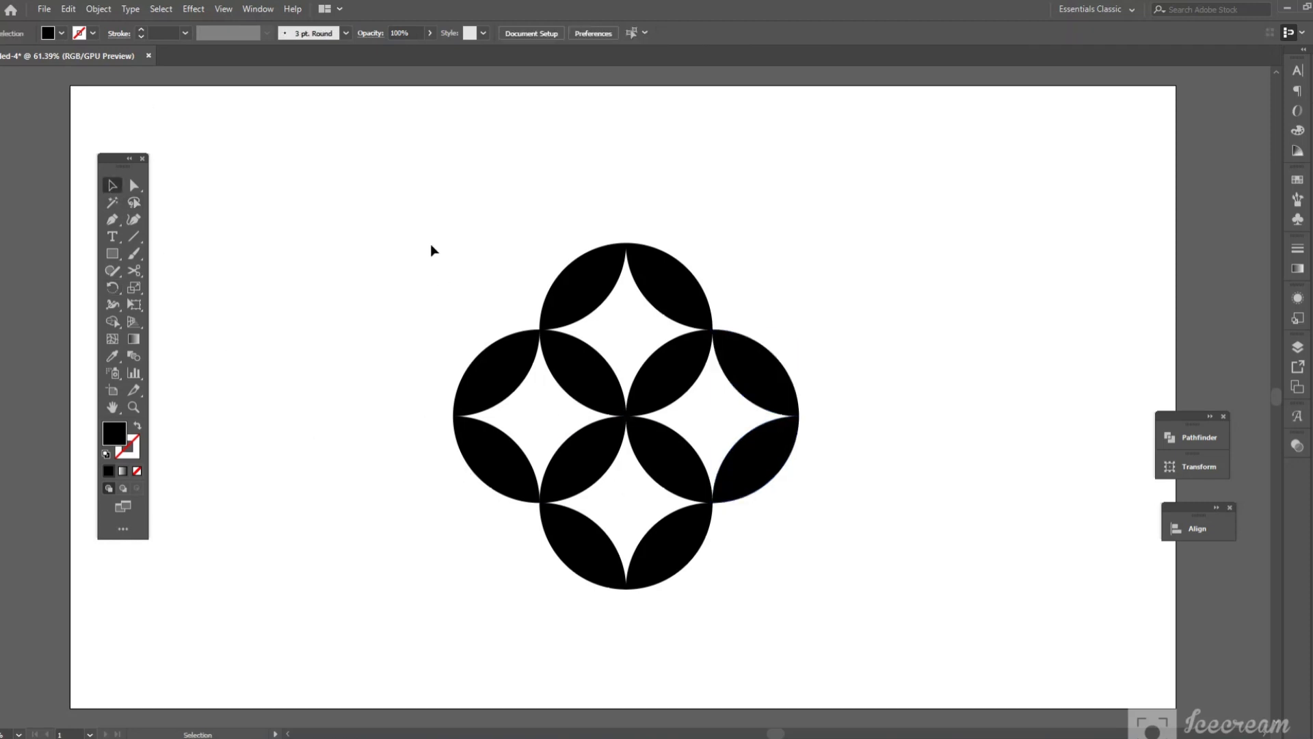
drag(431, 250, 845, 605)
click(98, 9)
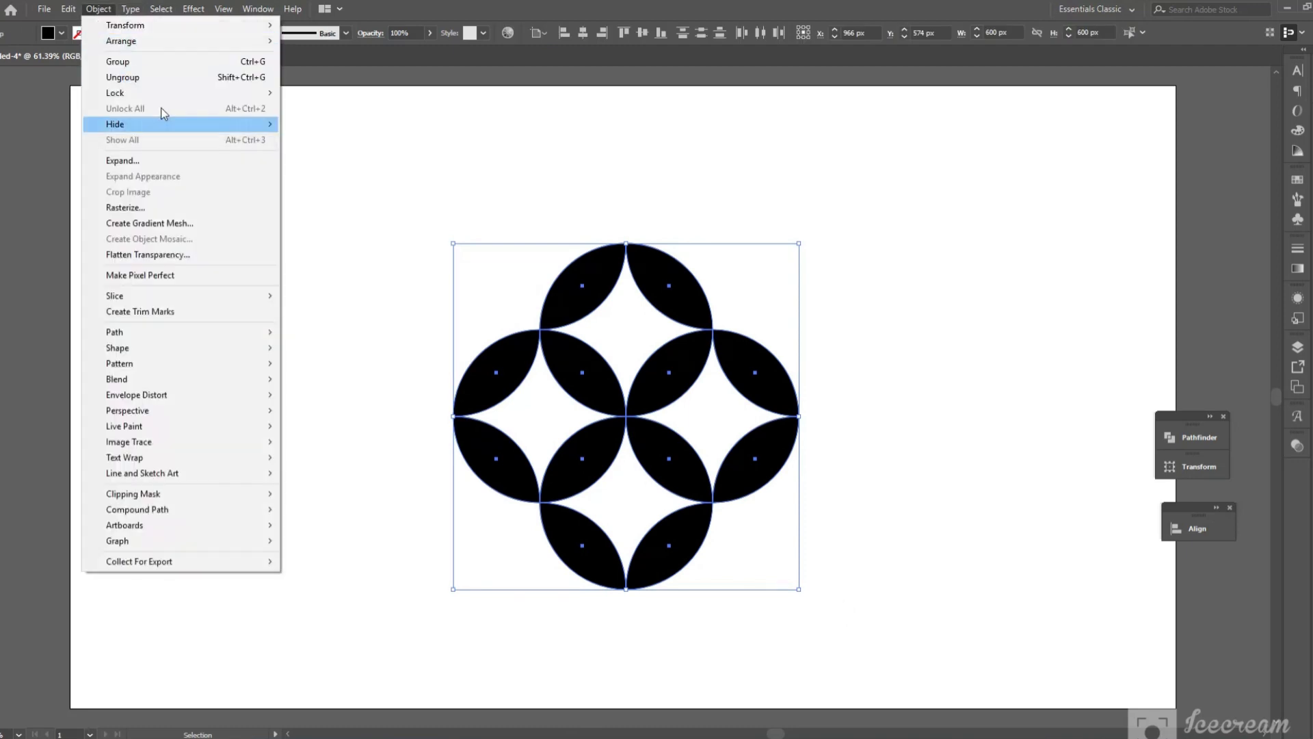
click(161, 78)
click(331, 380)
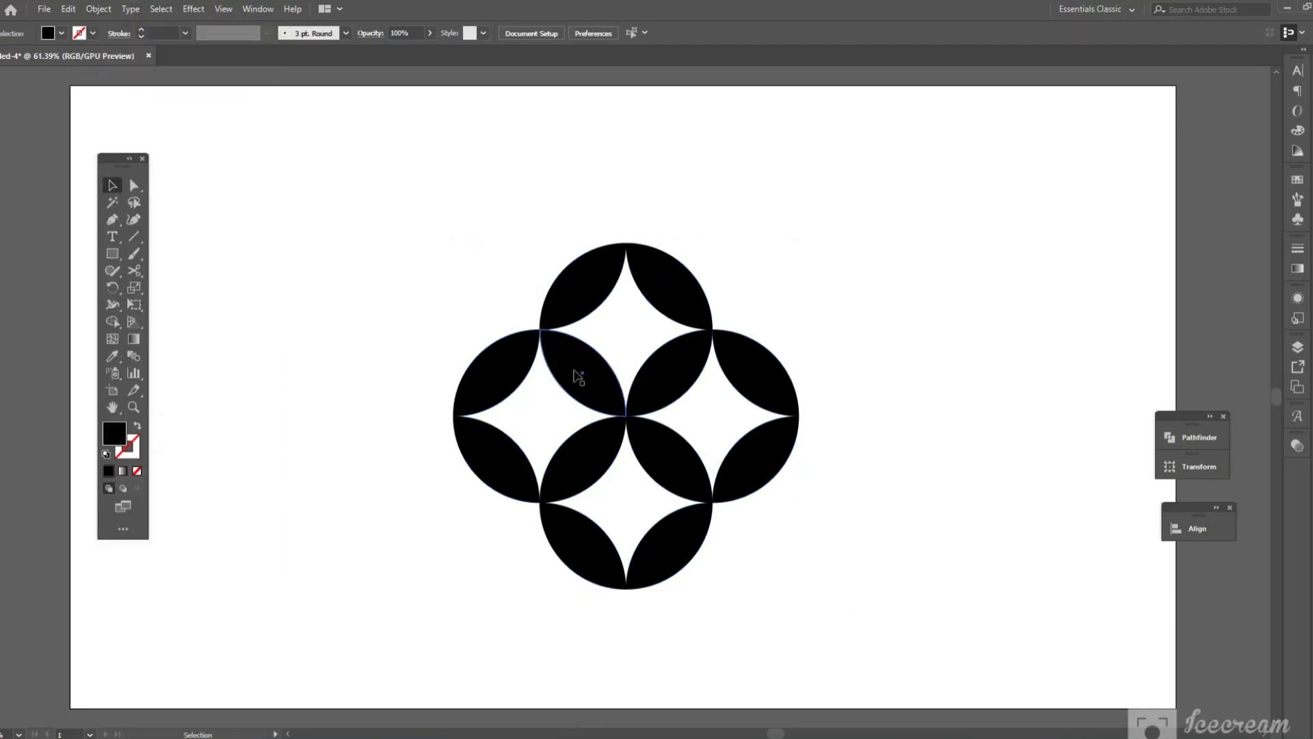
Fill the lower outer leaf on the pattern's left side with light green.
right_click(574, 370)
click(374, 477)
click(498, 455)
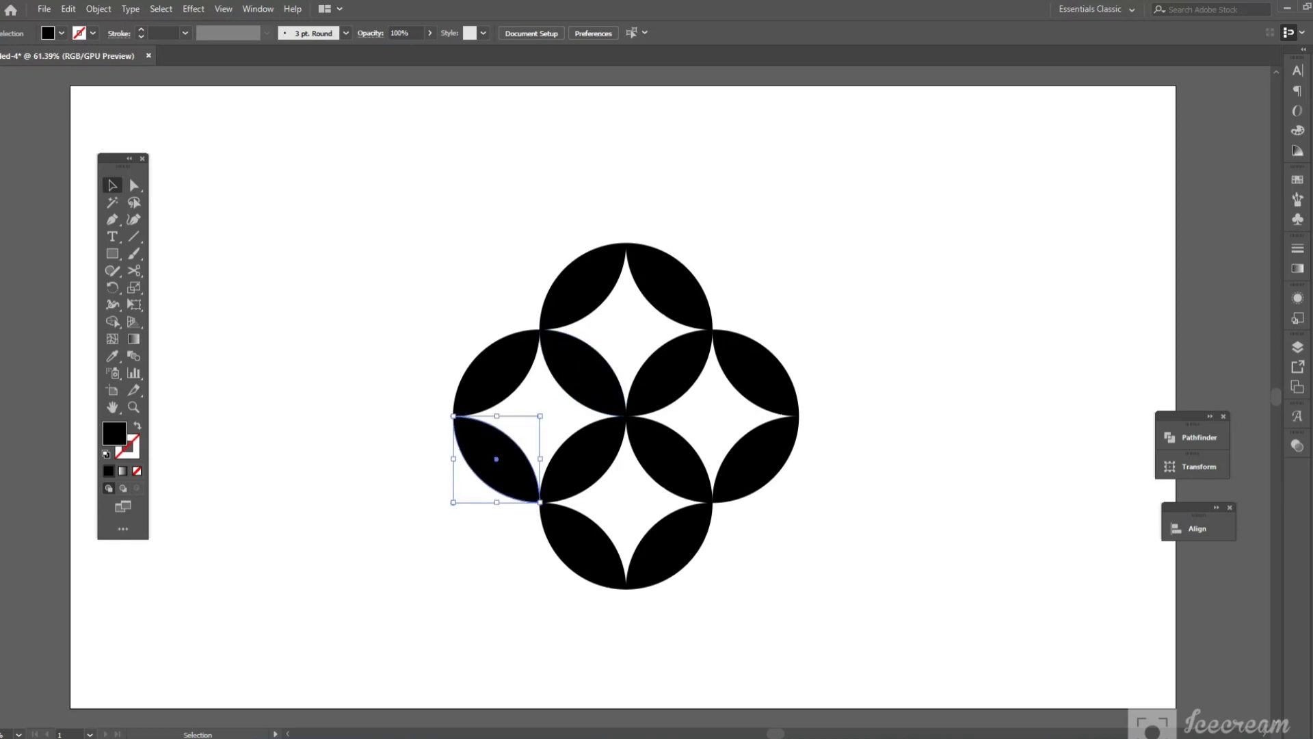
click(61, 33)
click(16, 68)
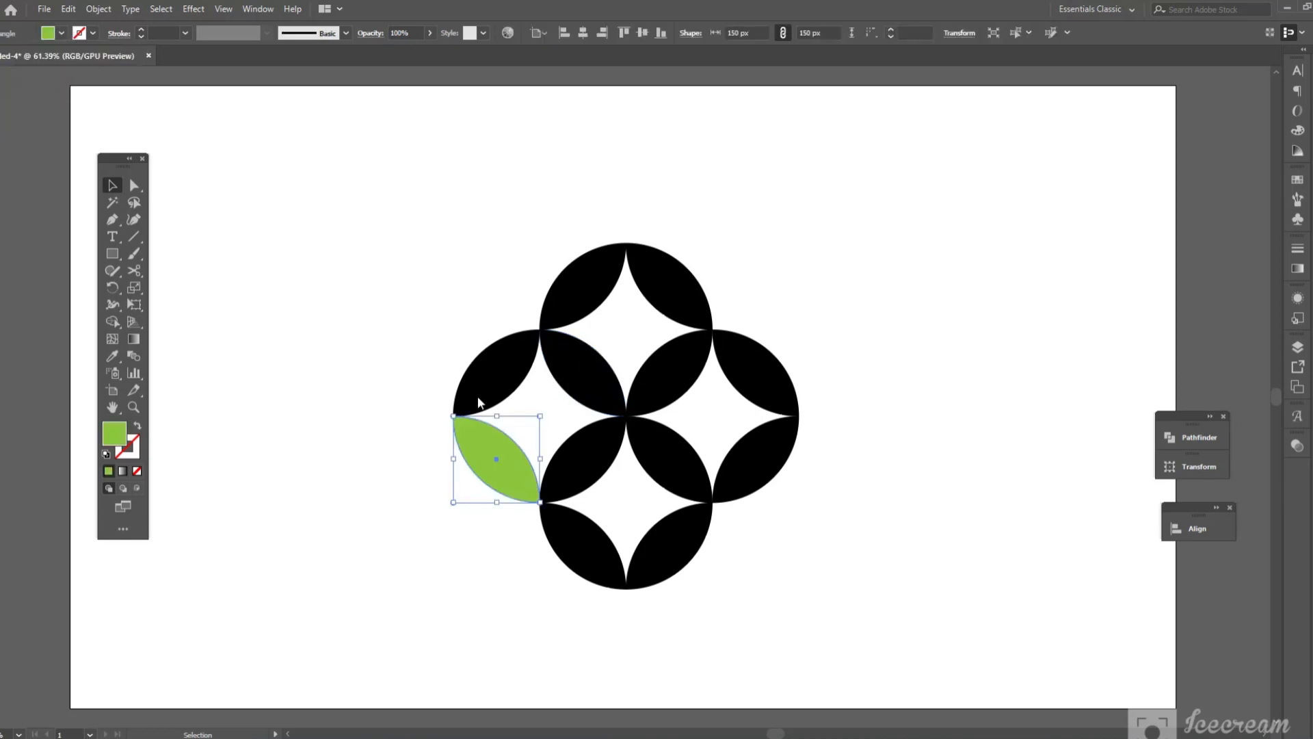
click(372, 376)
Fill the inner leaf at the upper left of the pattern's centre with orange.
click(586, 376)
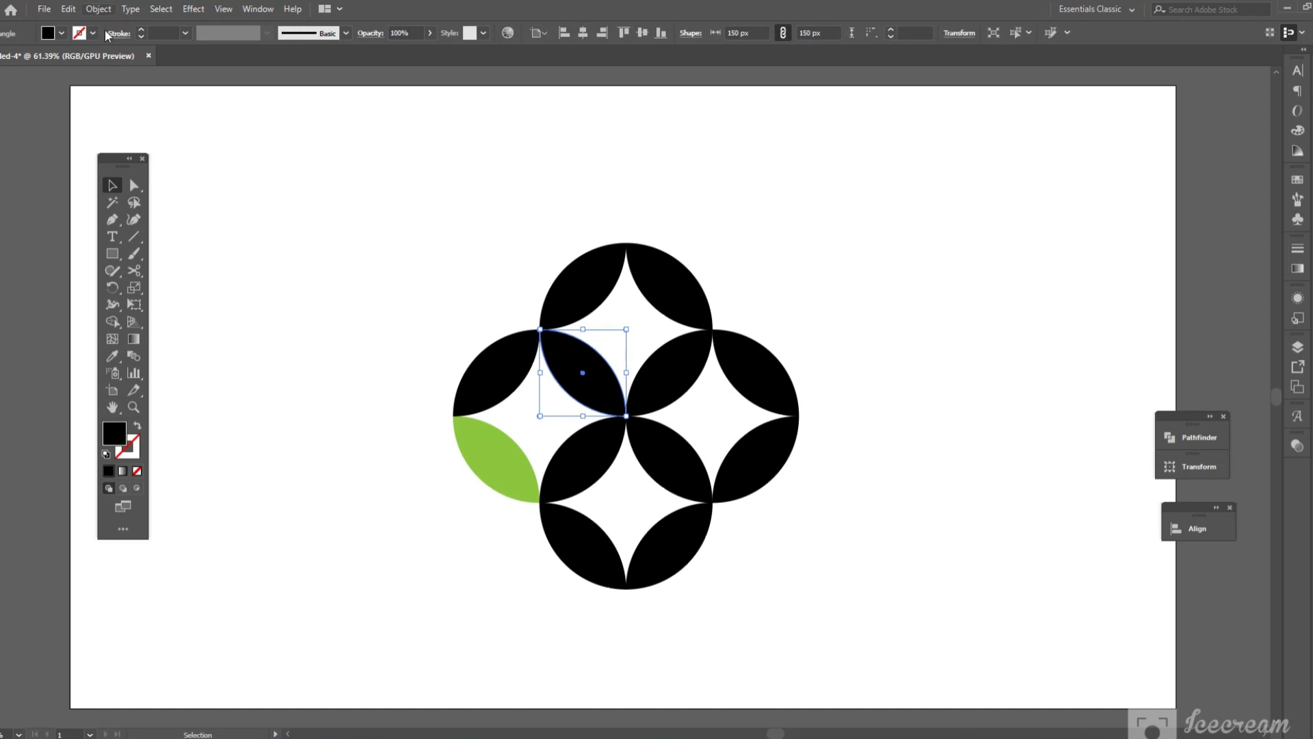
click(61, 33)
click(115, 57)
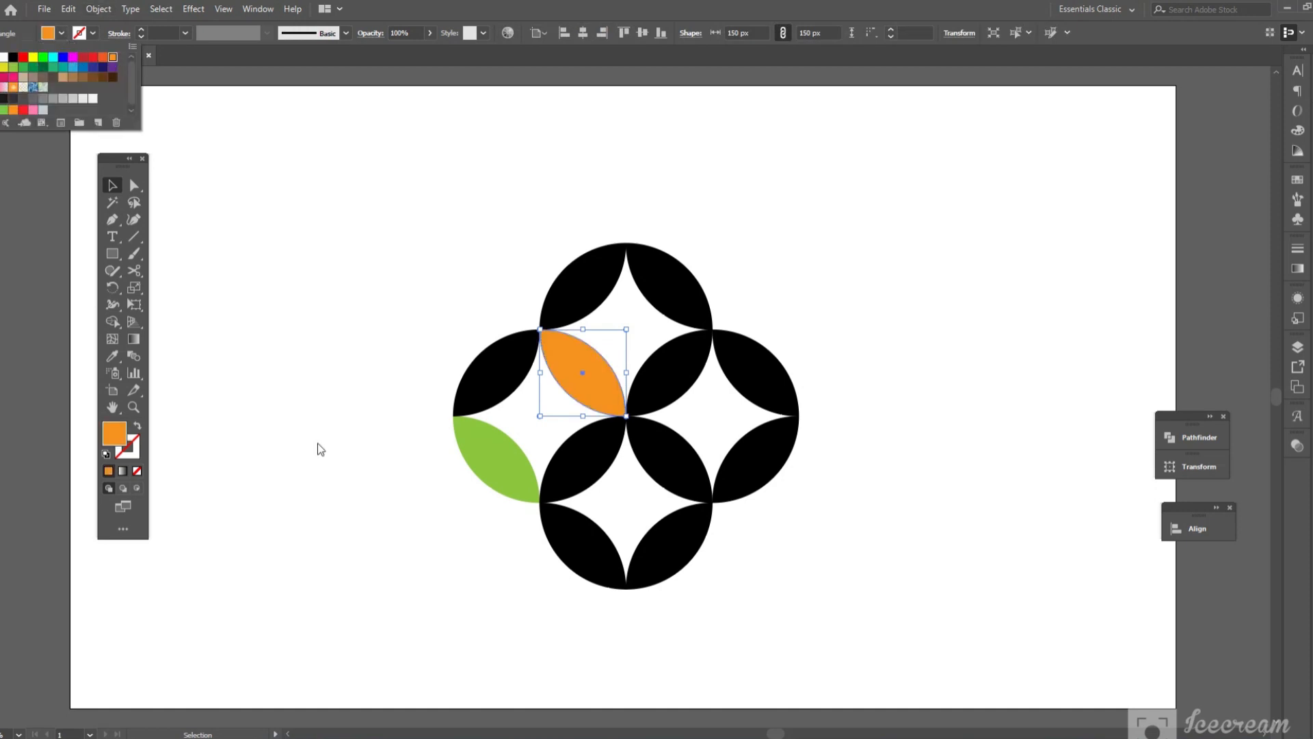
click(316, 445)
Fill the right-hand leaf at the top of the pattern with red.
click(673, 309)
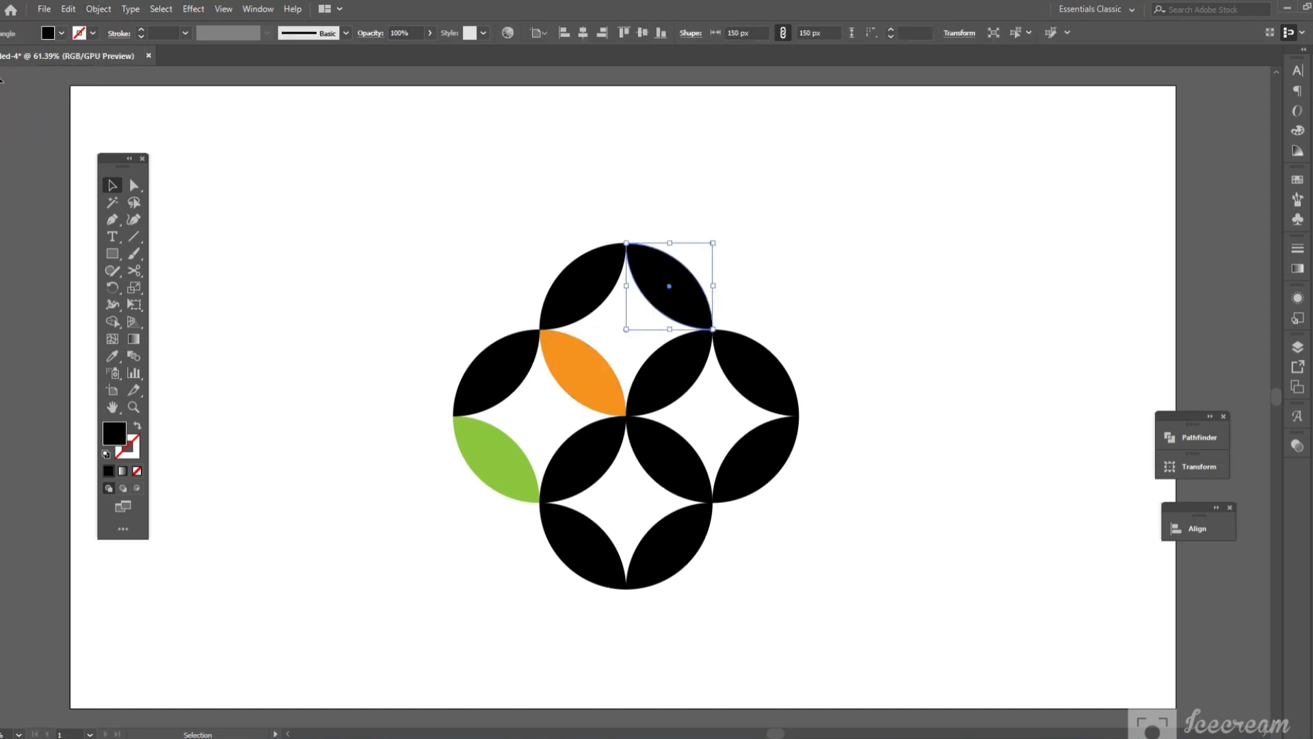
click(61, 33)
click(95, 60)
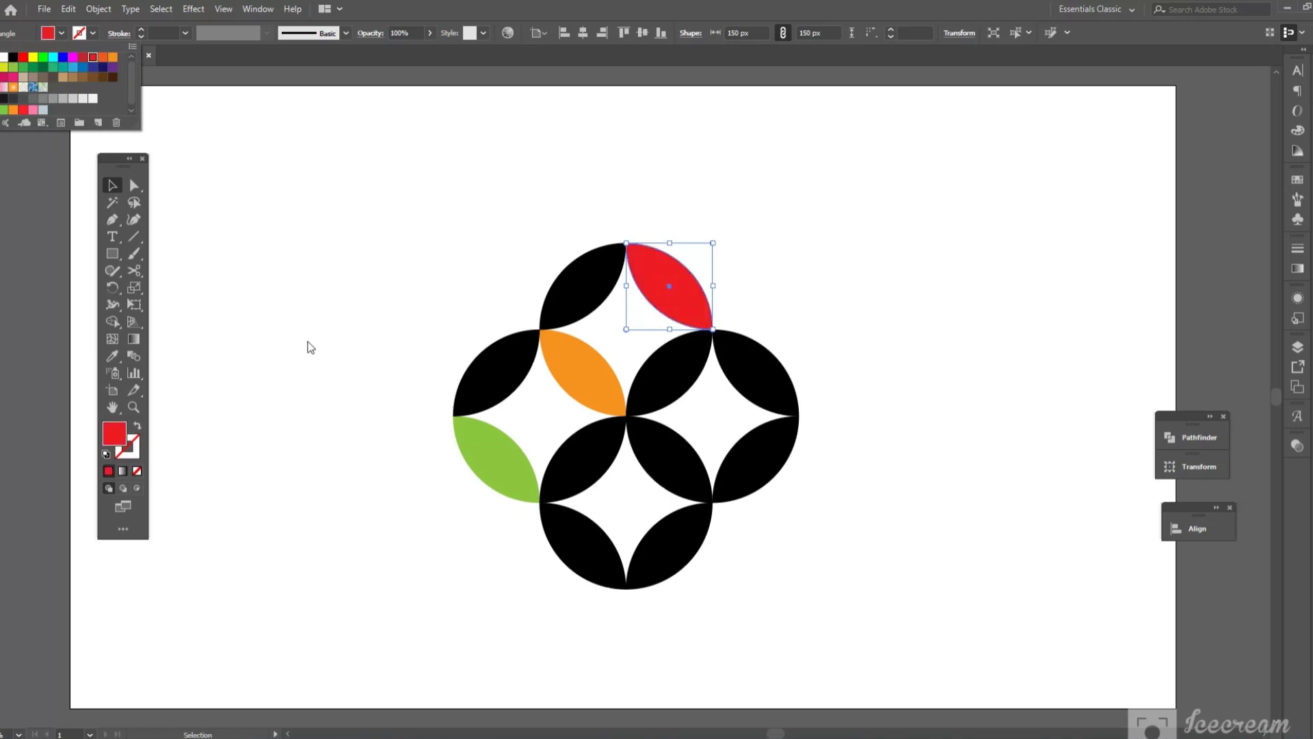
click(309, 346)
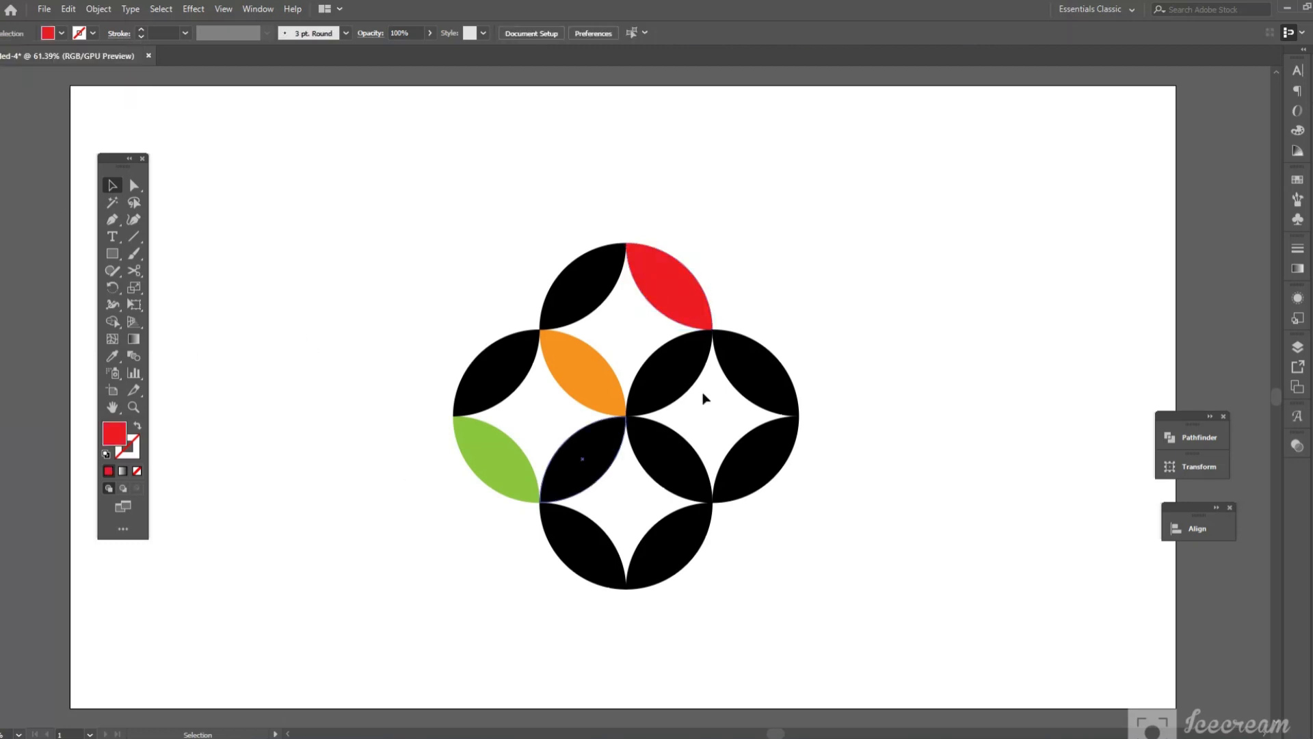
Fill the upper outer leaf on the pattern's right side with light green.
click(759, 366)
click(61, 32)
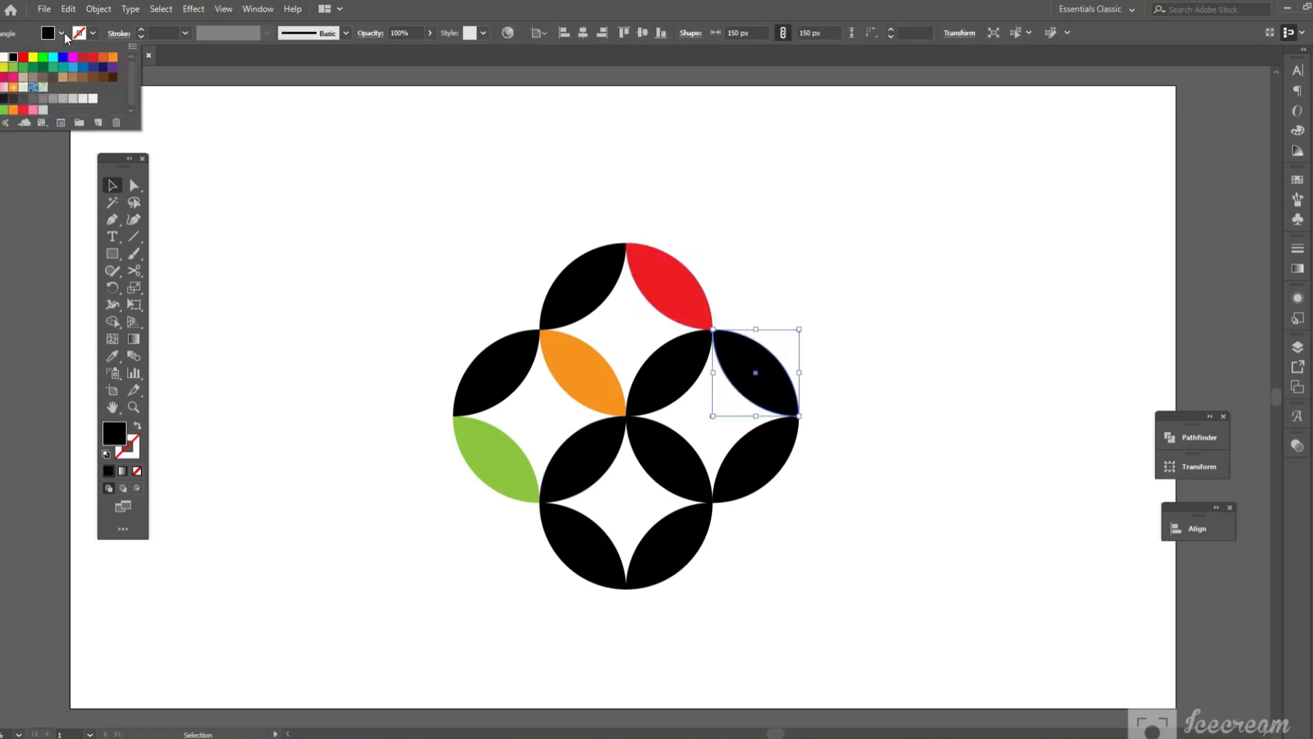
click(15, 74)
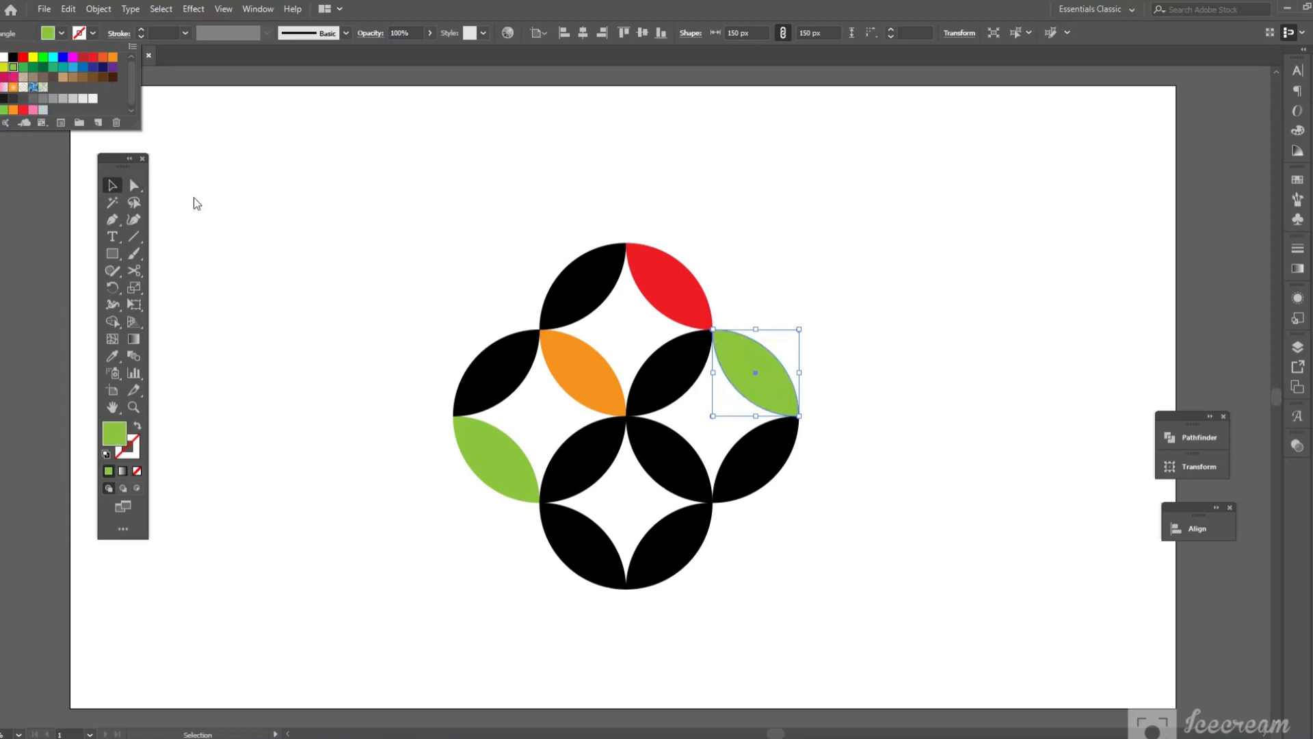
click(186, 195)
click(154, 167)
Fill the inner leaf at the lower right of the pattern's centre with red.
click(672, 459)
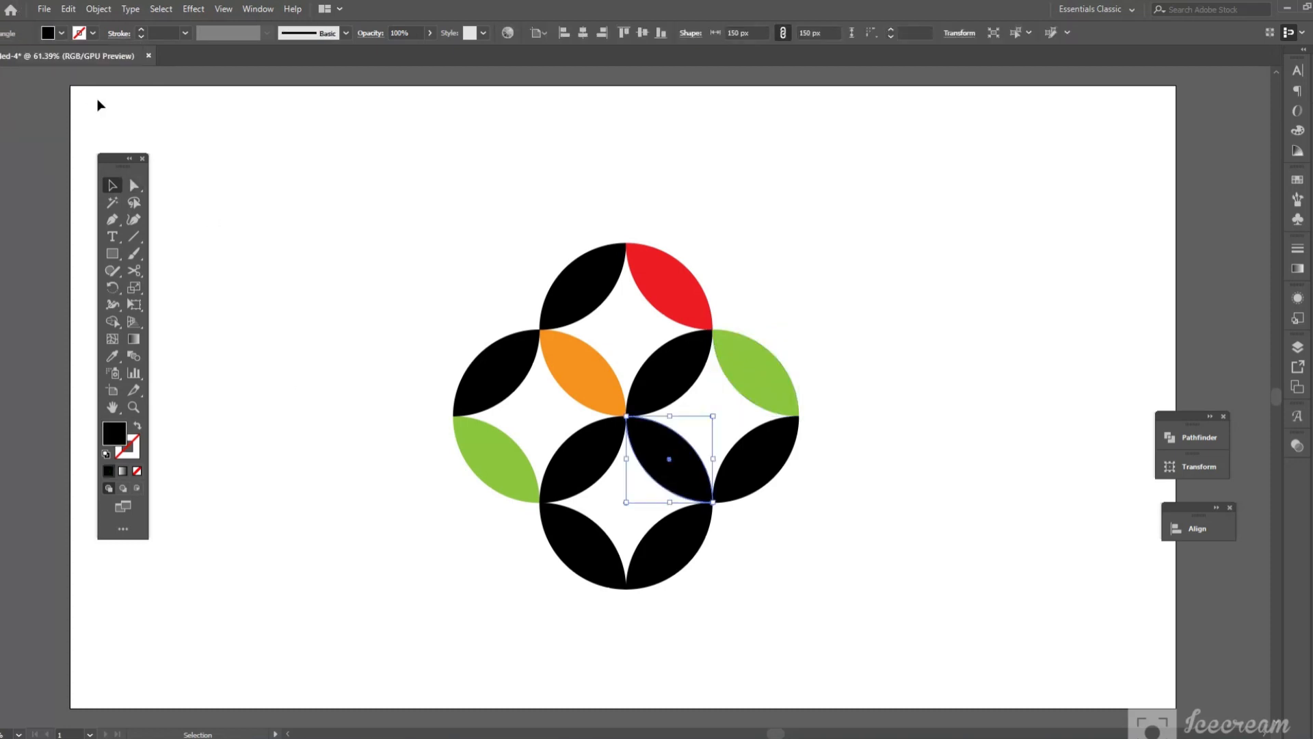
click(61, 33)
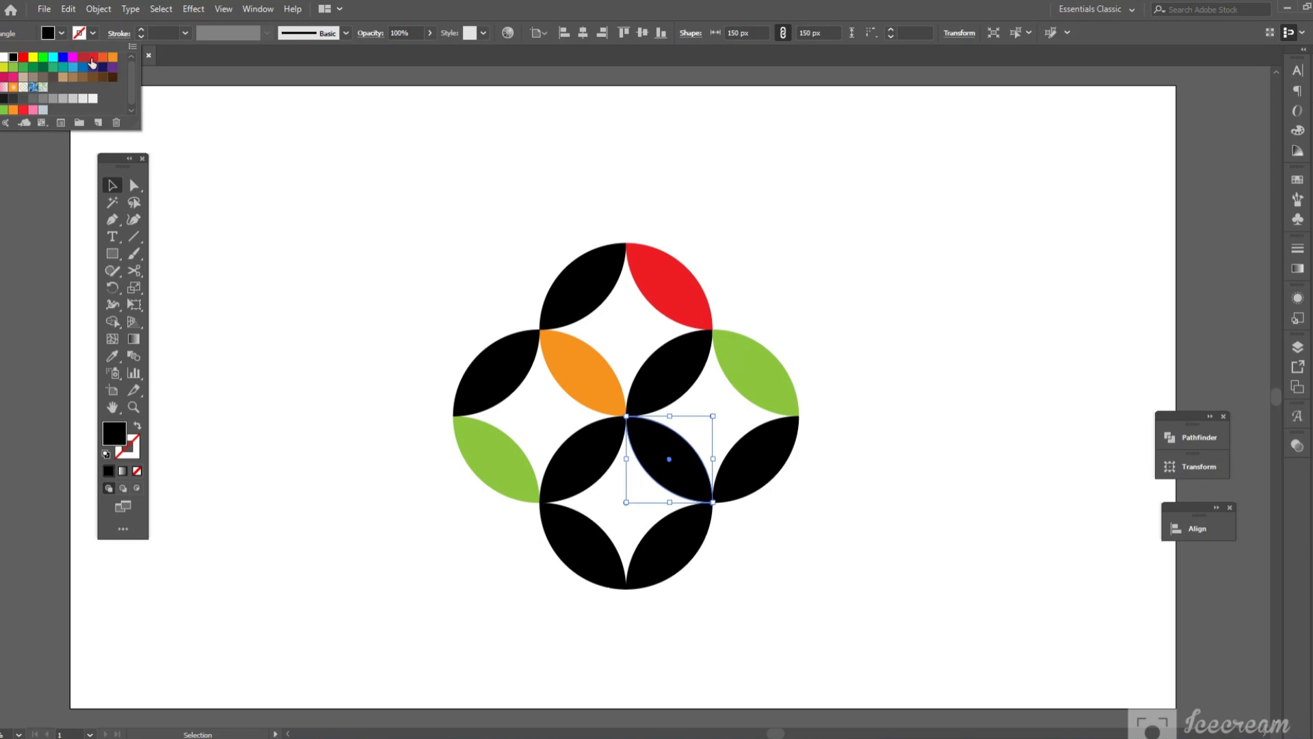
click(93, 59)
click(317, 429)
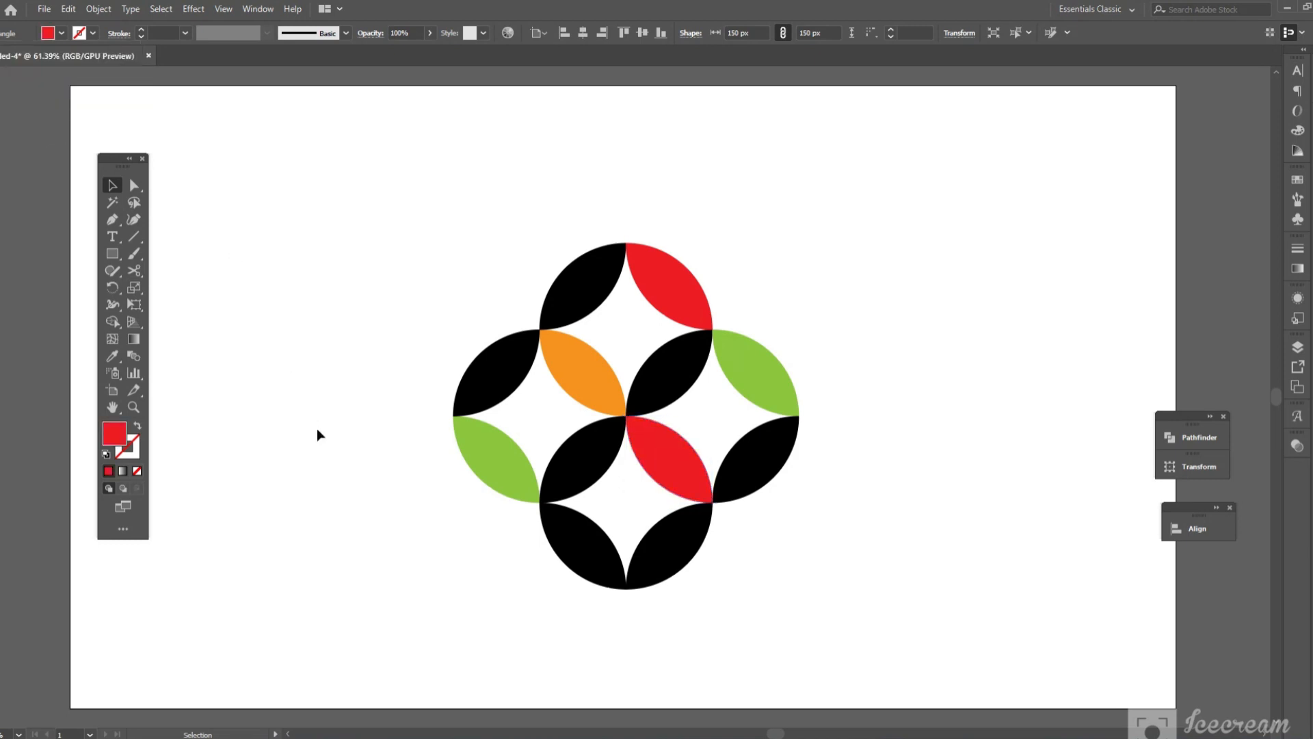
Fill the left-hand leaf at the bottom of the pattern with orange.
click(589, 547)
click(61, 32)
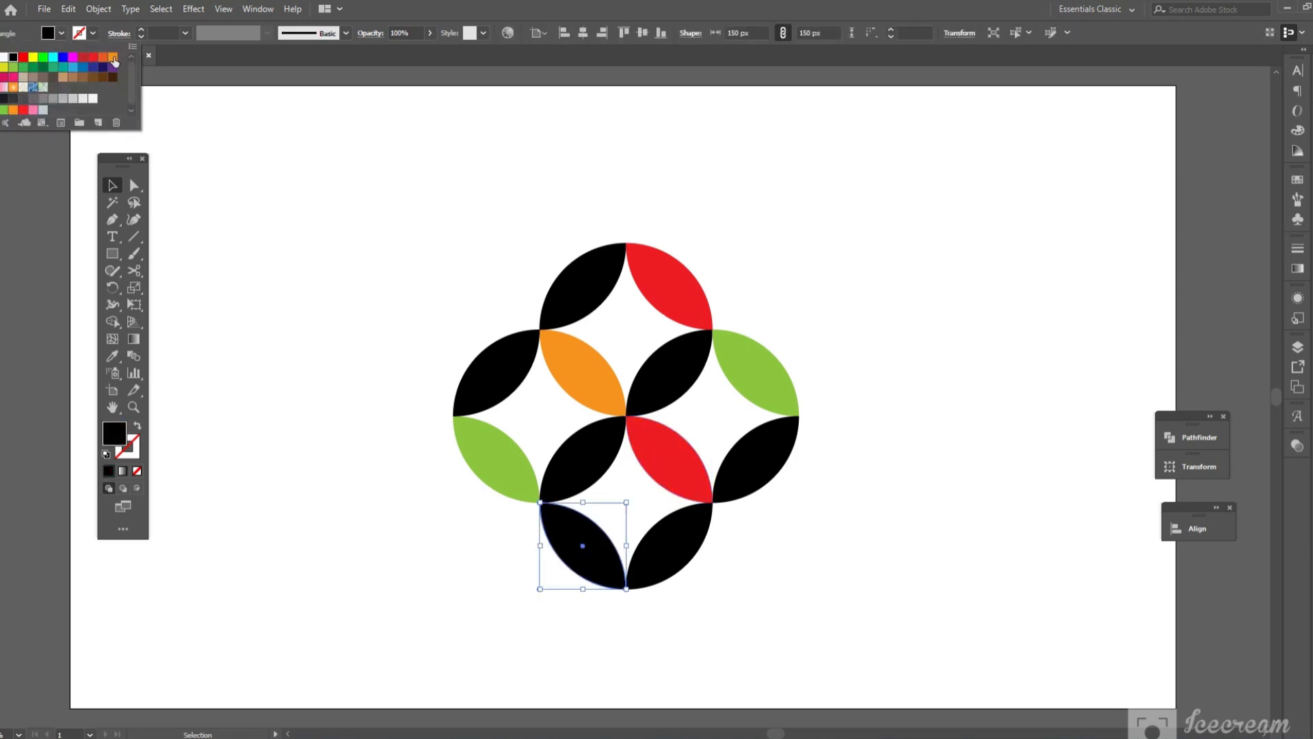
click(114, 59)
click(334, 515)
click(334, 514)
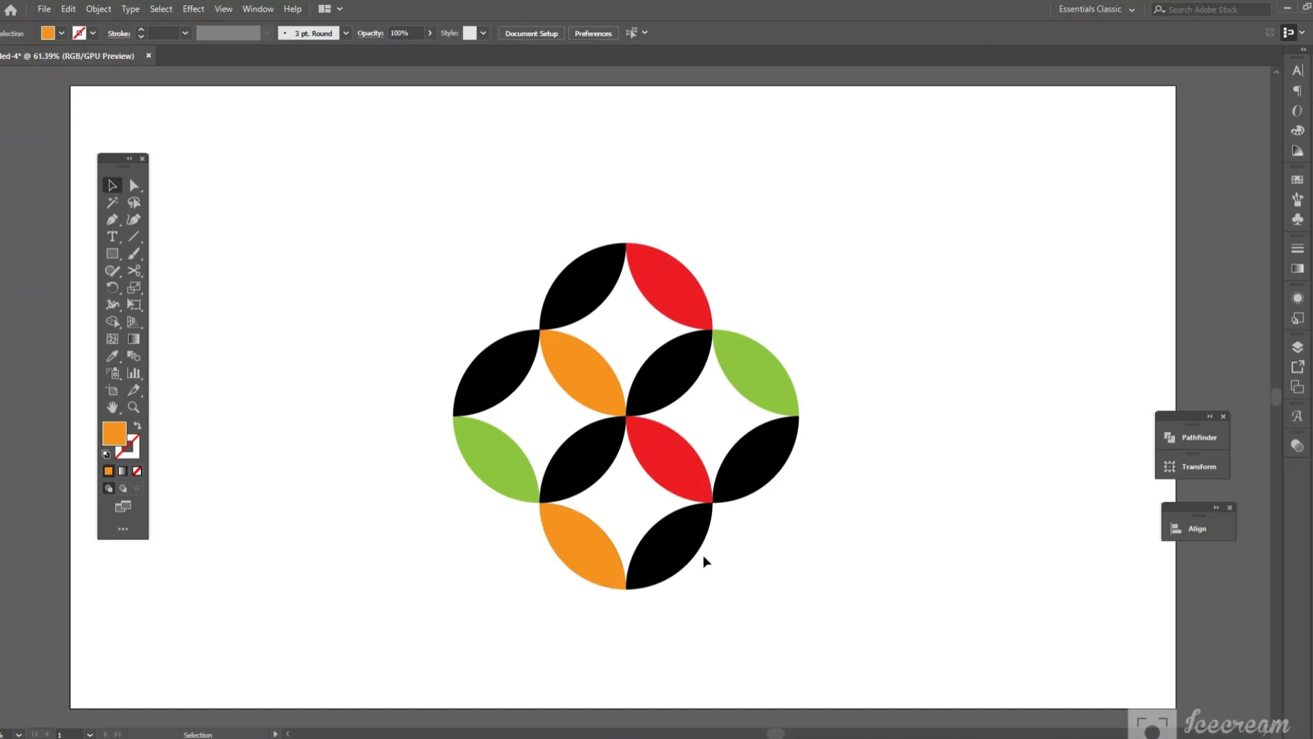
Fill the right-hand leaf at the bottom of the pattern with light blue.
click(678, 551)
click(61, 33)
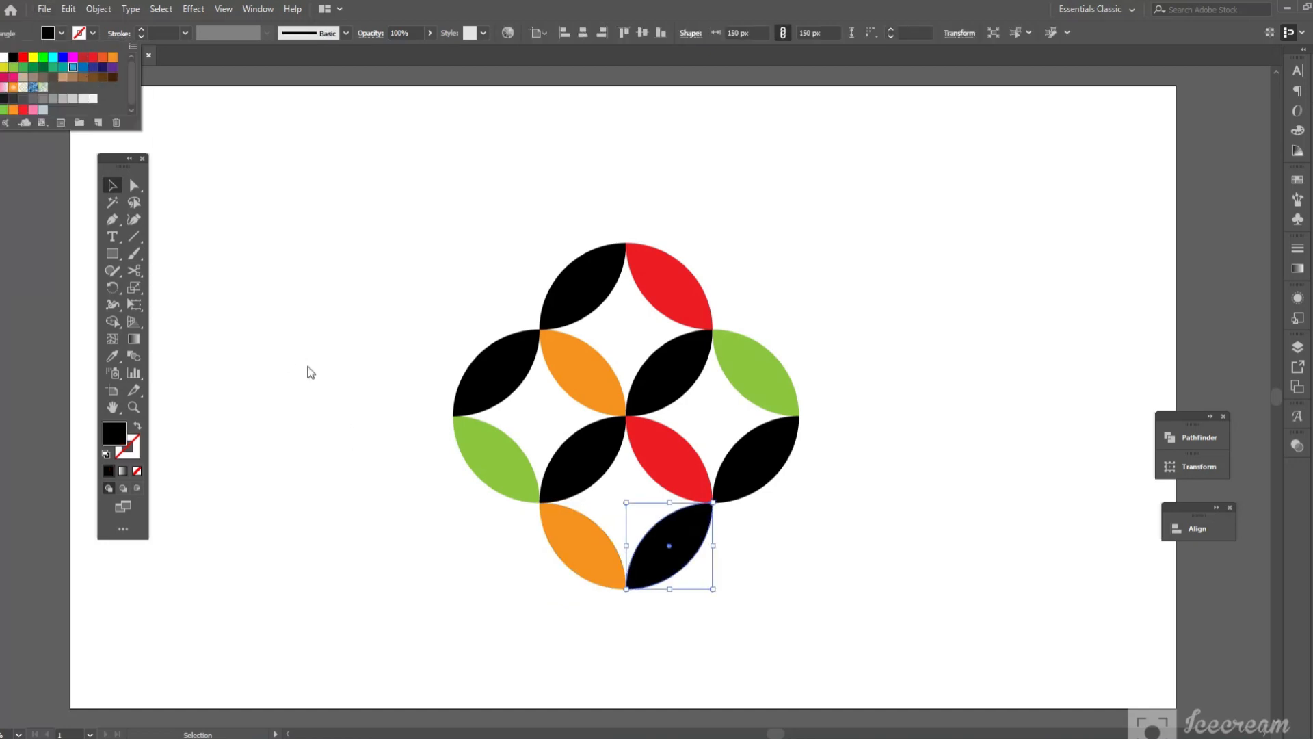
click(71, 68)
click(339, 419)
click(340, 419)
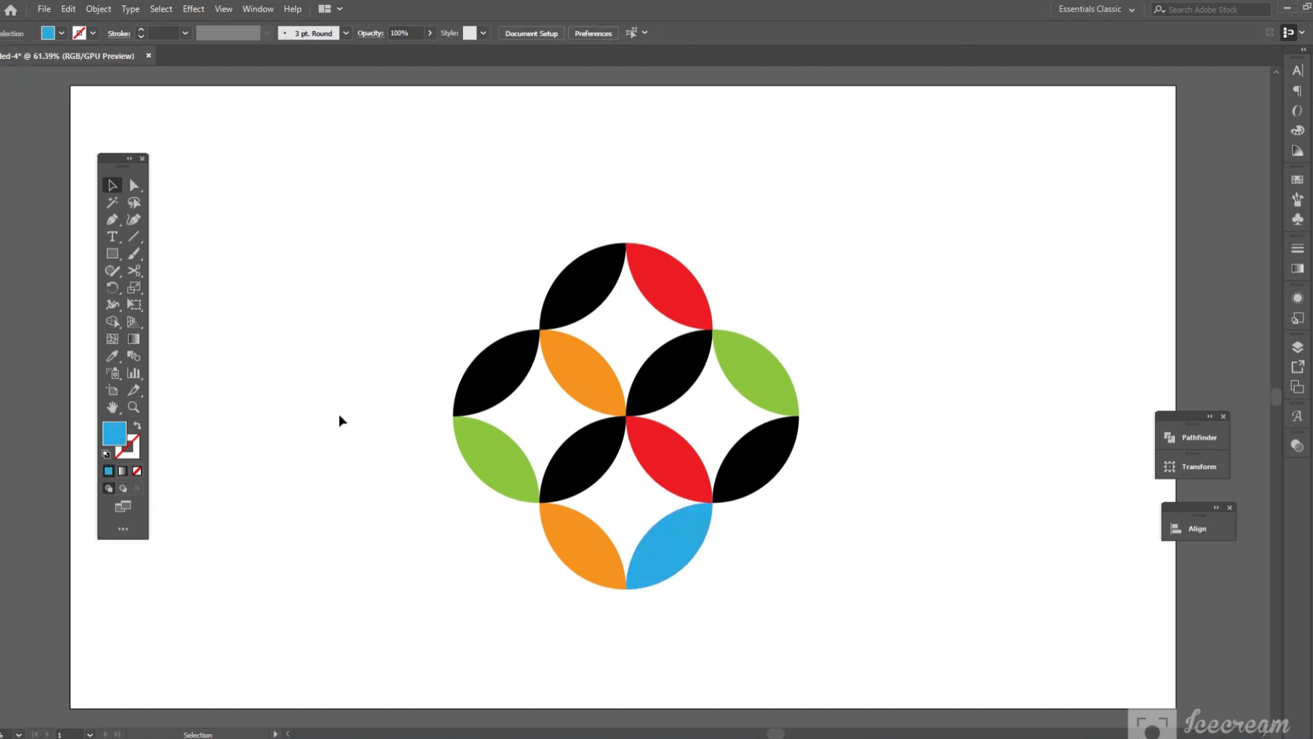
Fill the inner leaf at the lower left of the pattern's centre with pink.
click(582, 457)
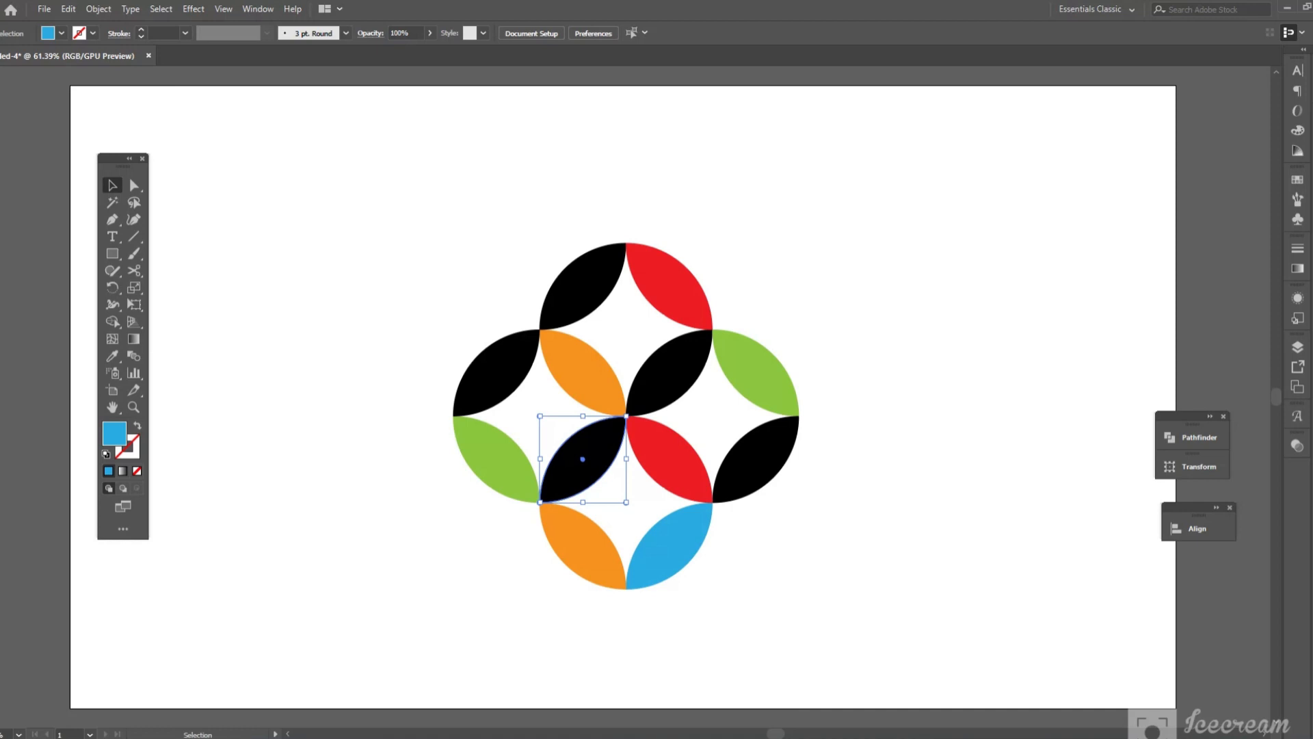
click(61, 33)
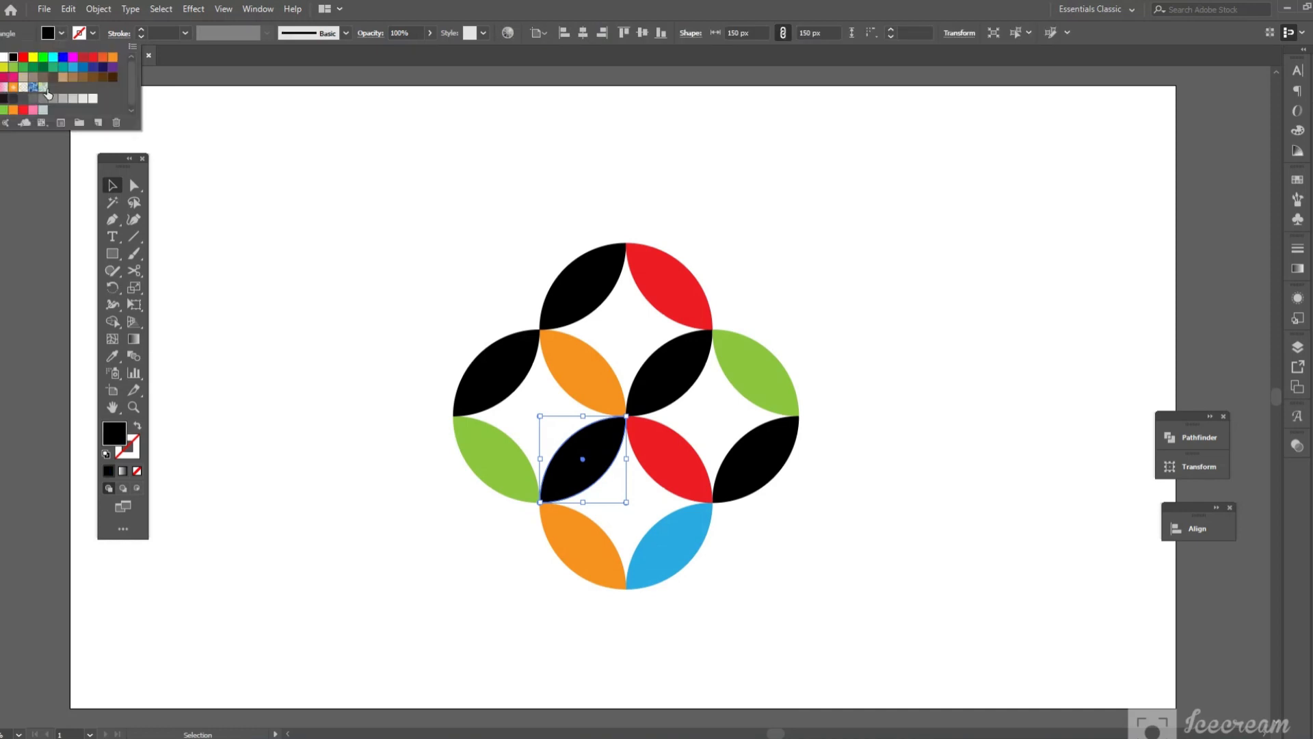
click(30, 110)
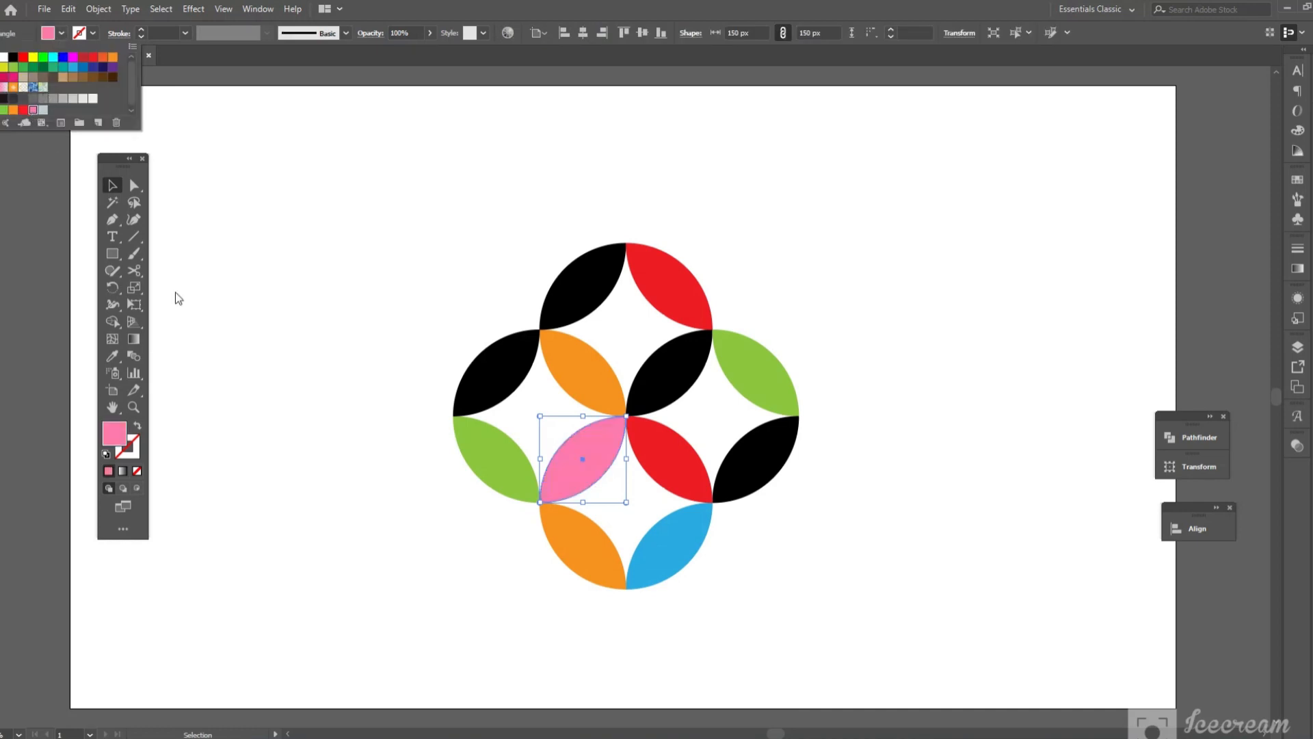
click(331, 527)
click(331, 528)
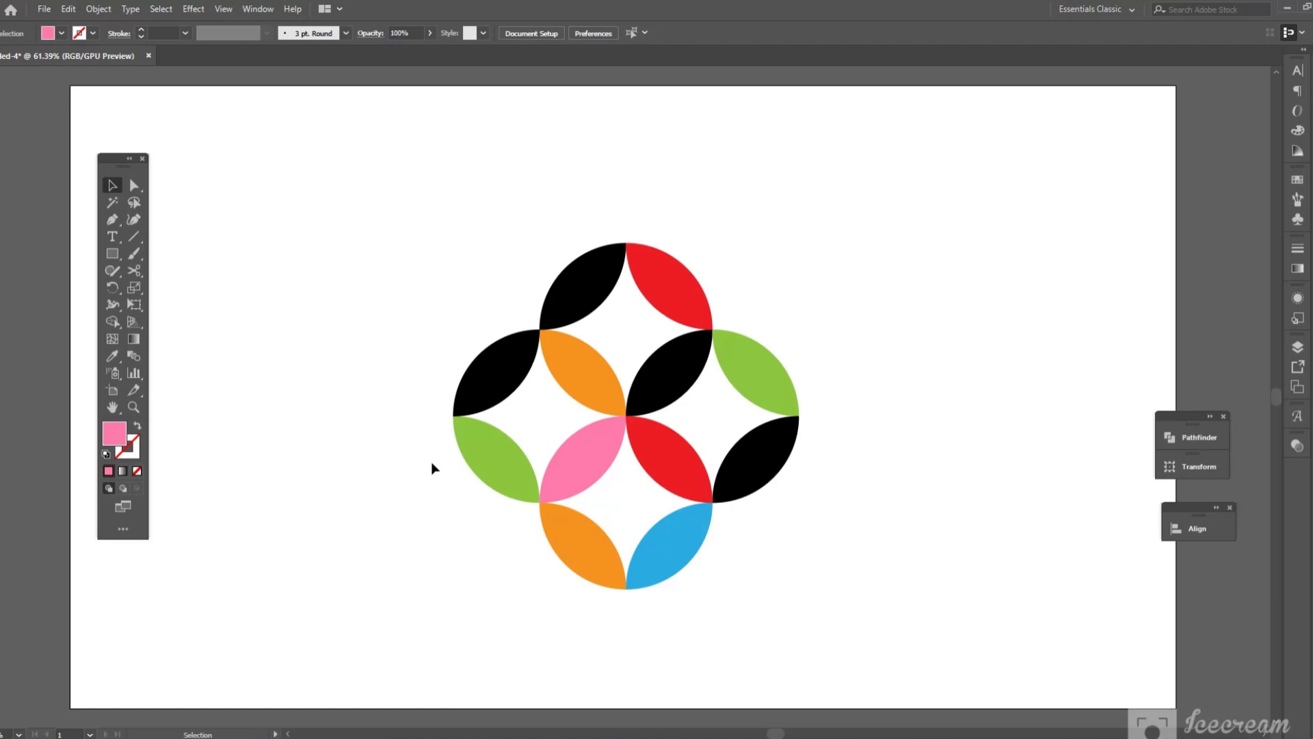
Fill the upper outer leaf on the pattern's left side with dark navy blue.
click(497, 369)
click(61, 33)
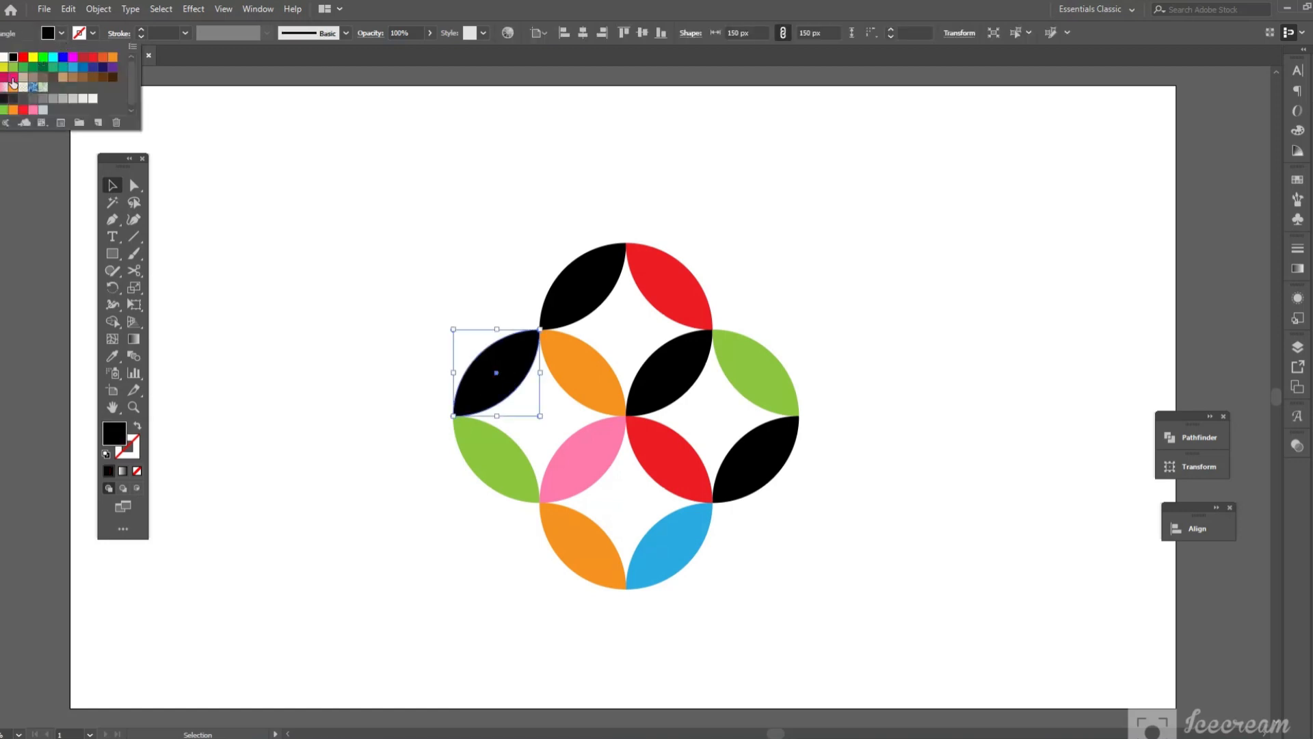
click(103, 66)
click(241, 345)
click(240, 345)
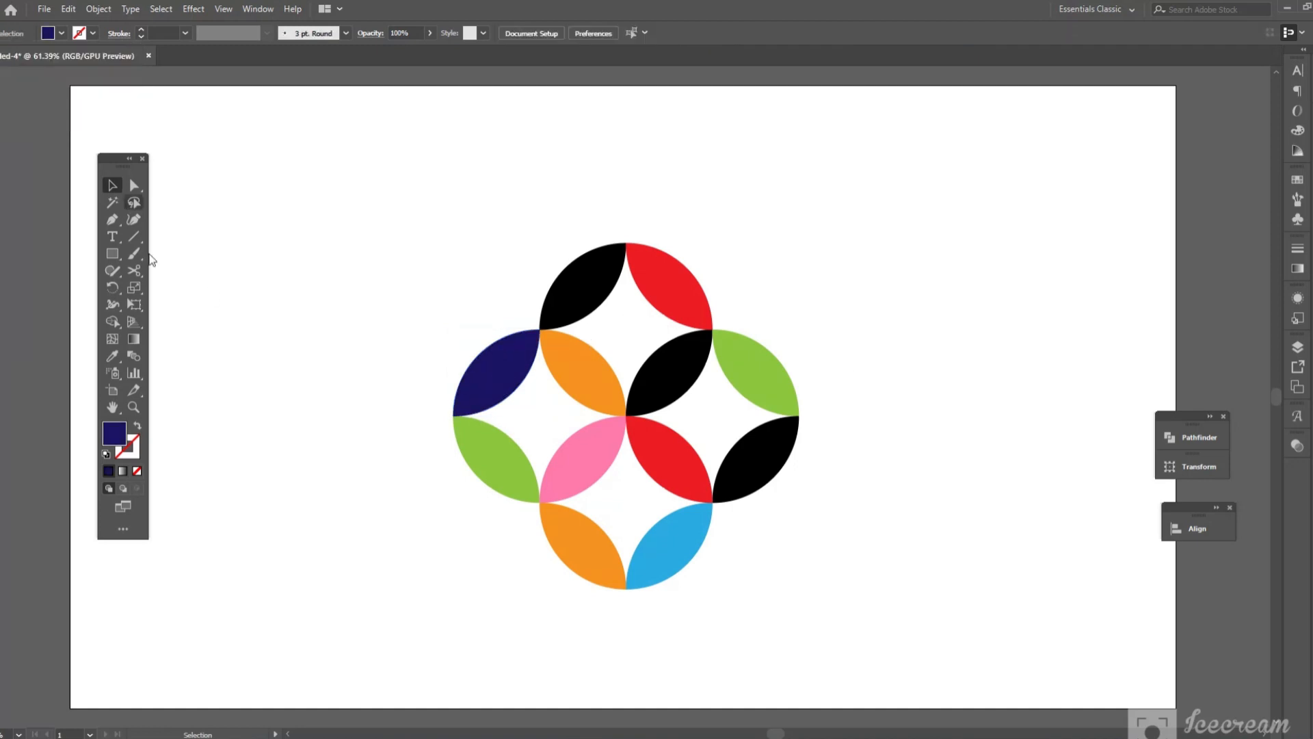
Fill the left-hand leaf at the top of the pattern with medium blue.
click(594, 287)
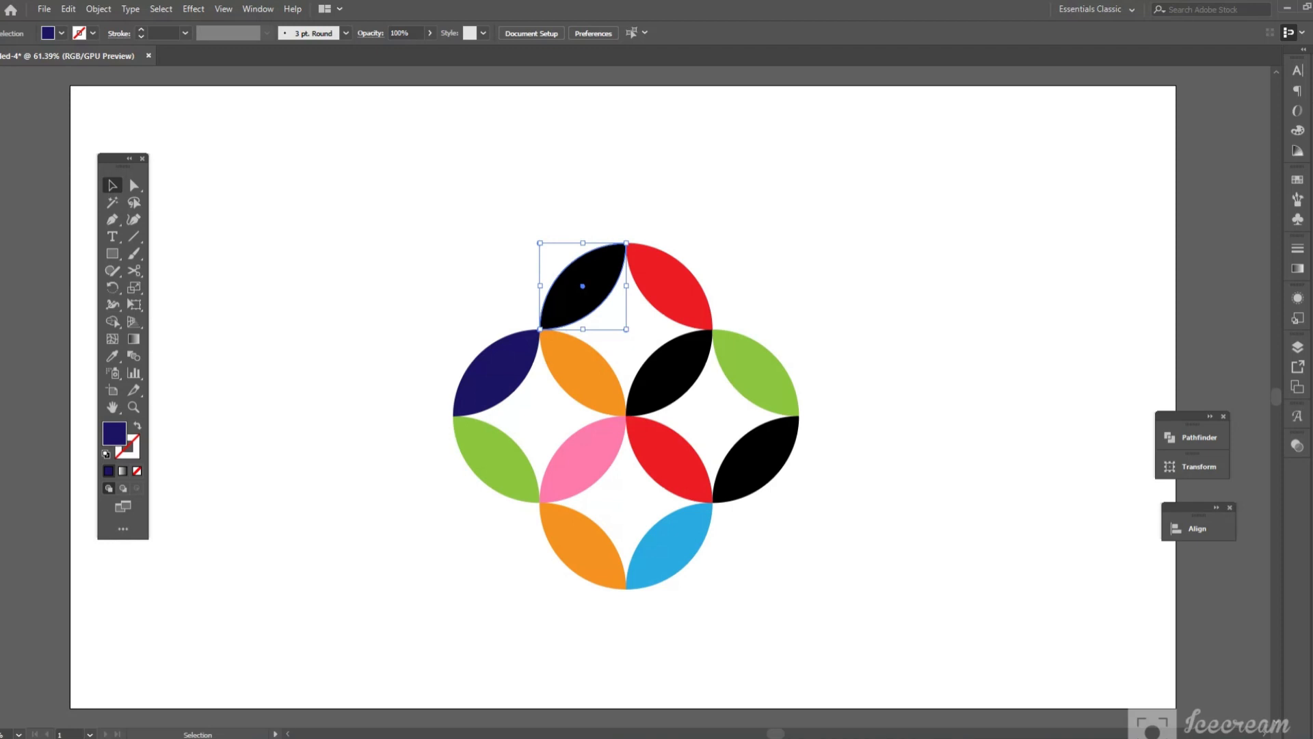
click(61, 32)
click(83, 66)
click(315, 376)
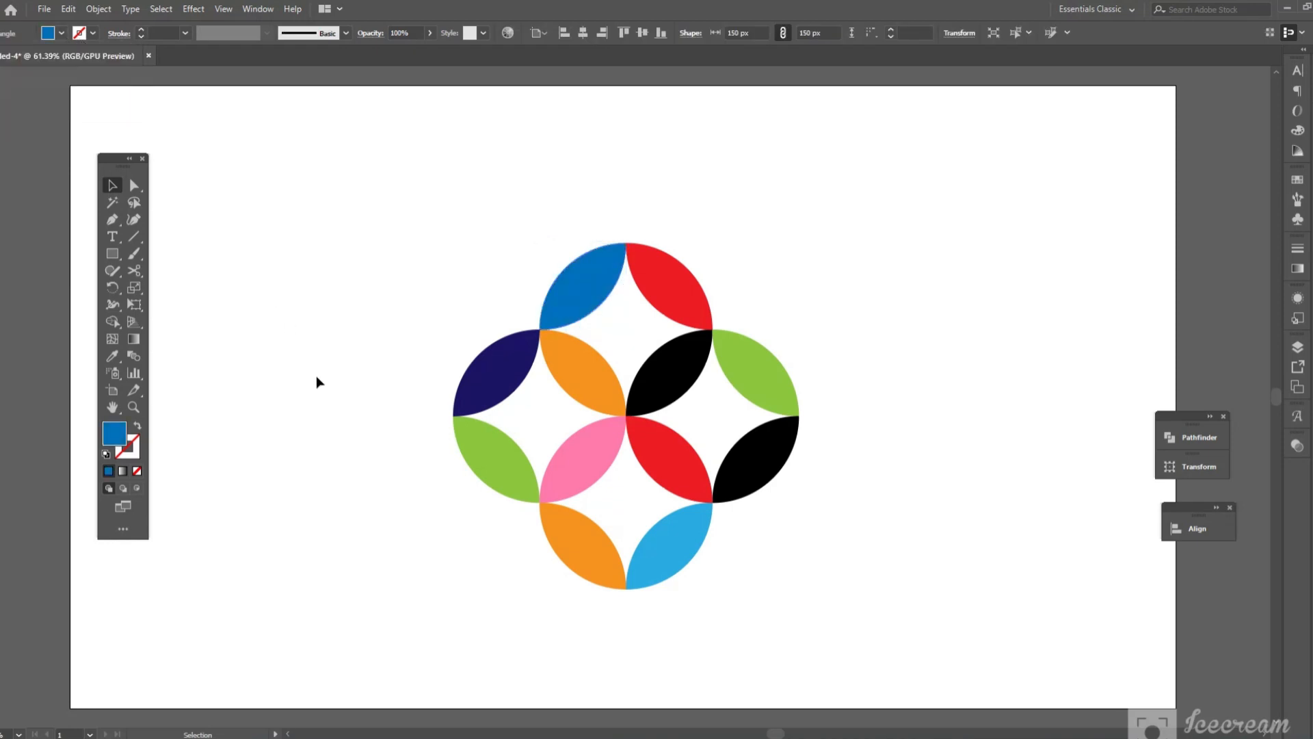
Fill the inner leaf at the upper right of the pattern's centre with teal.
click(670, 372)
click(62, 33)
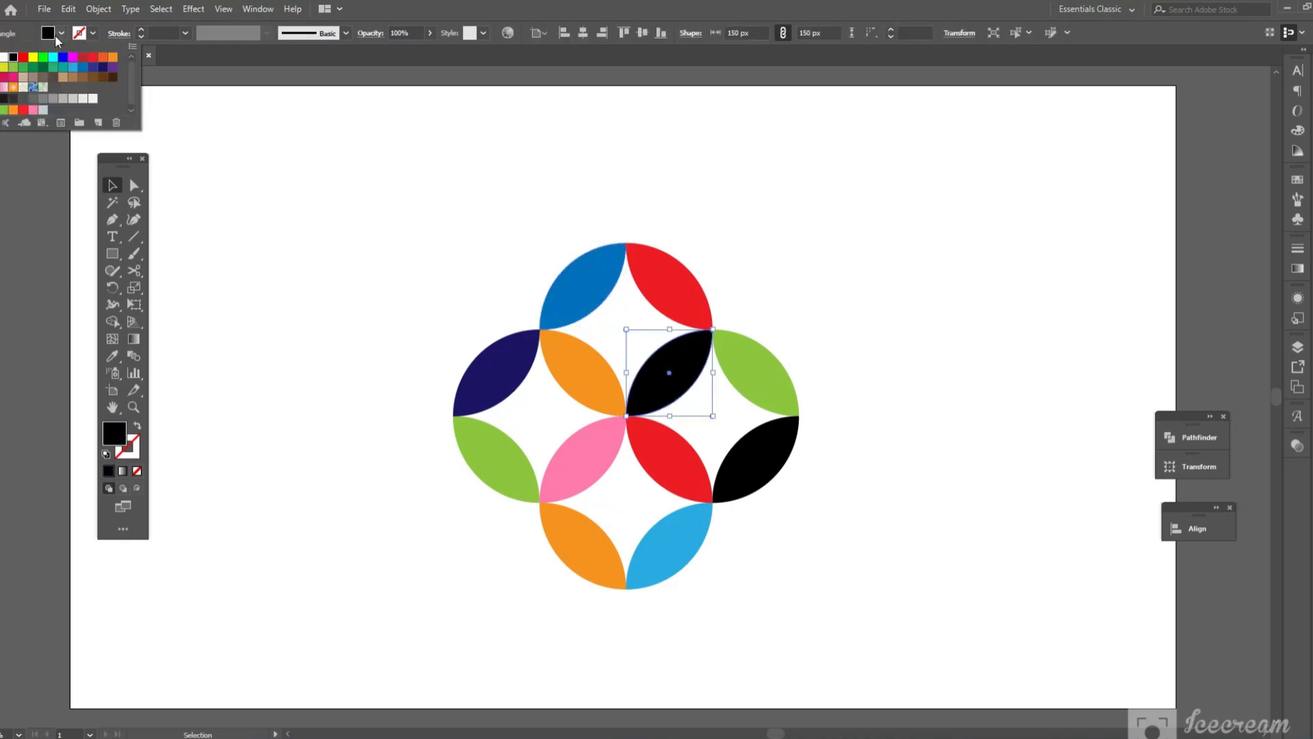
click(63, 67)
click(334, 429)
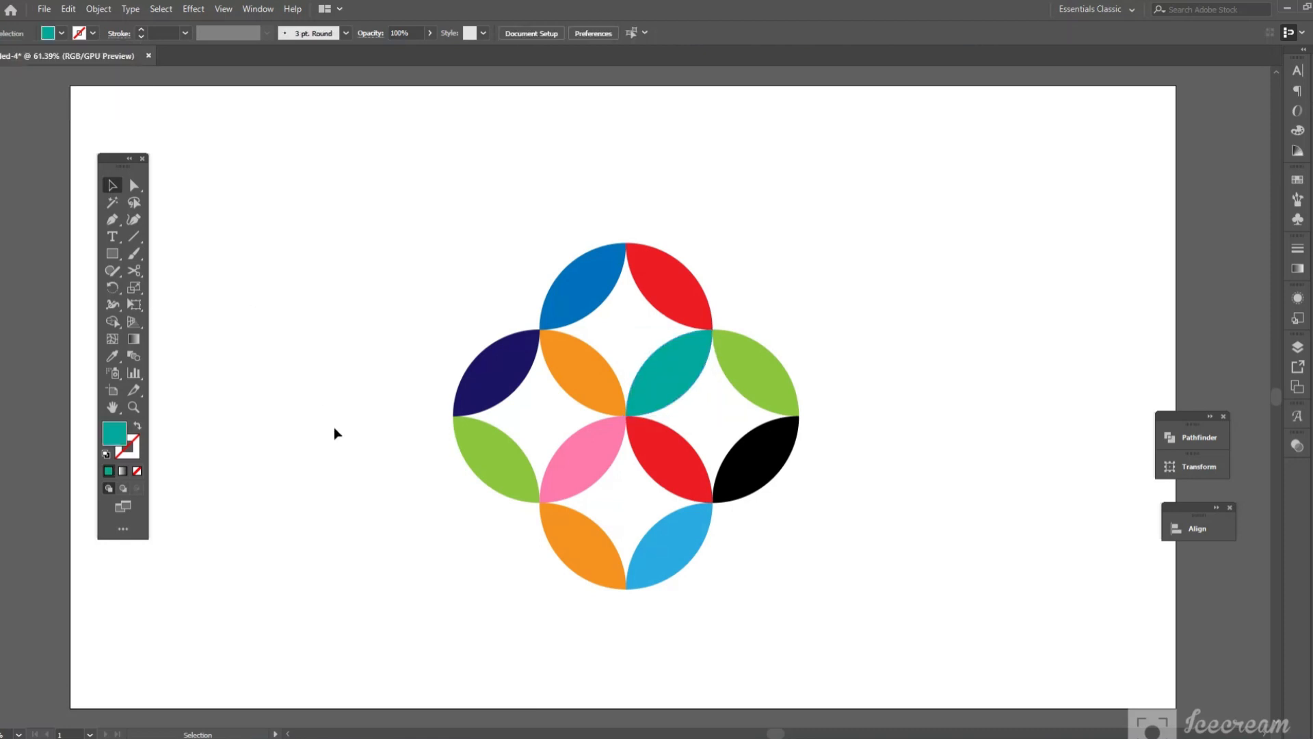
Fill the lower outer leaf on the pattern's right side with dark navy blue.
click(756, 452)
click(61, 33)
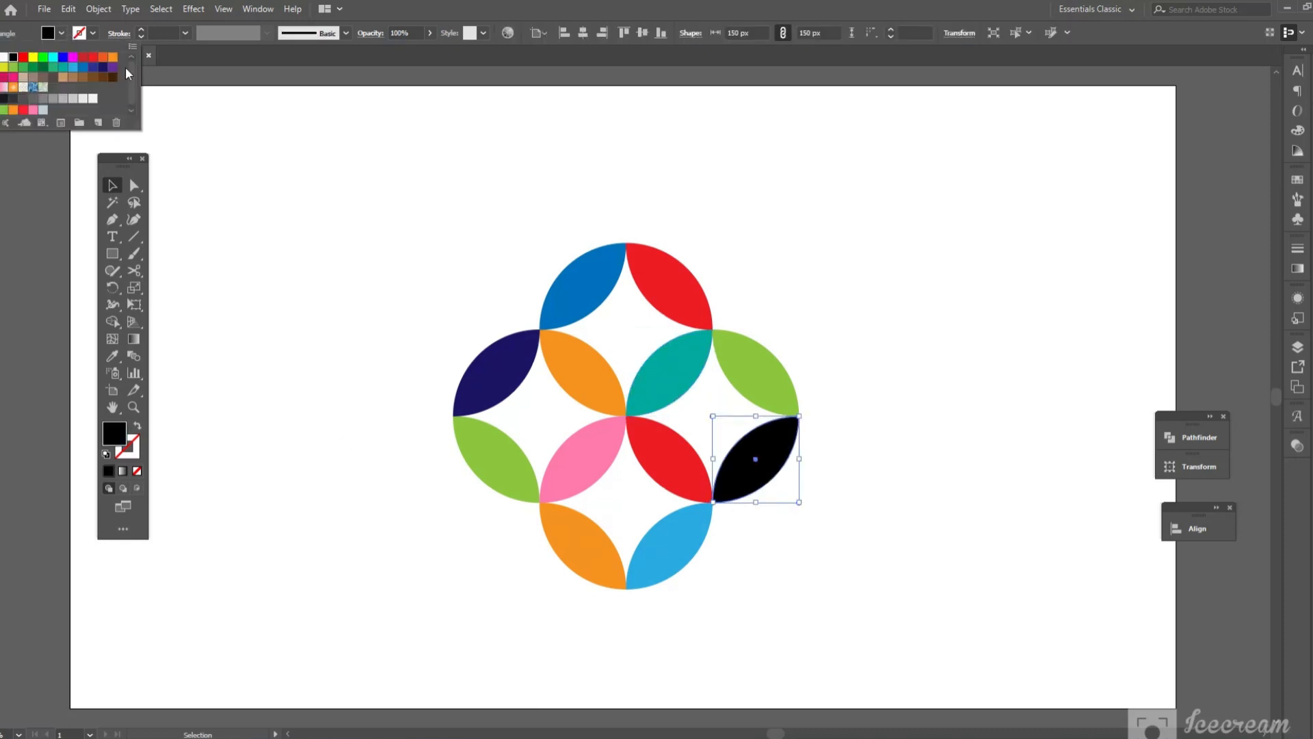
click(104, 68)
click(342, 525)
click(346, 527)
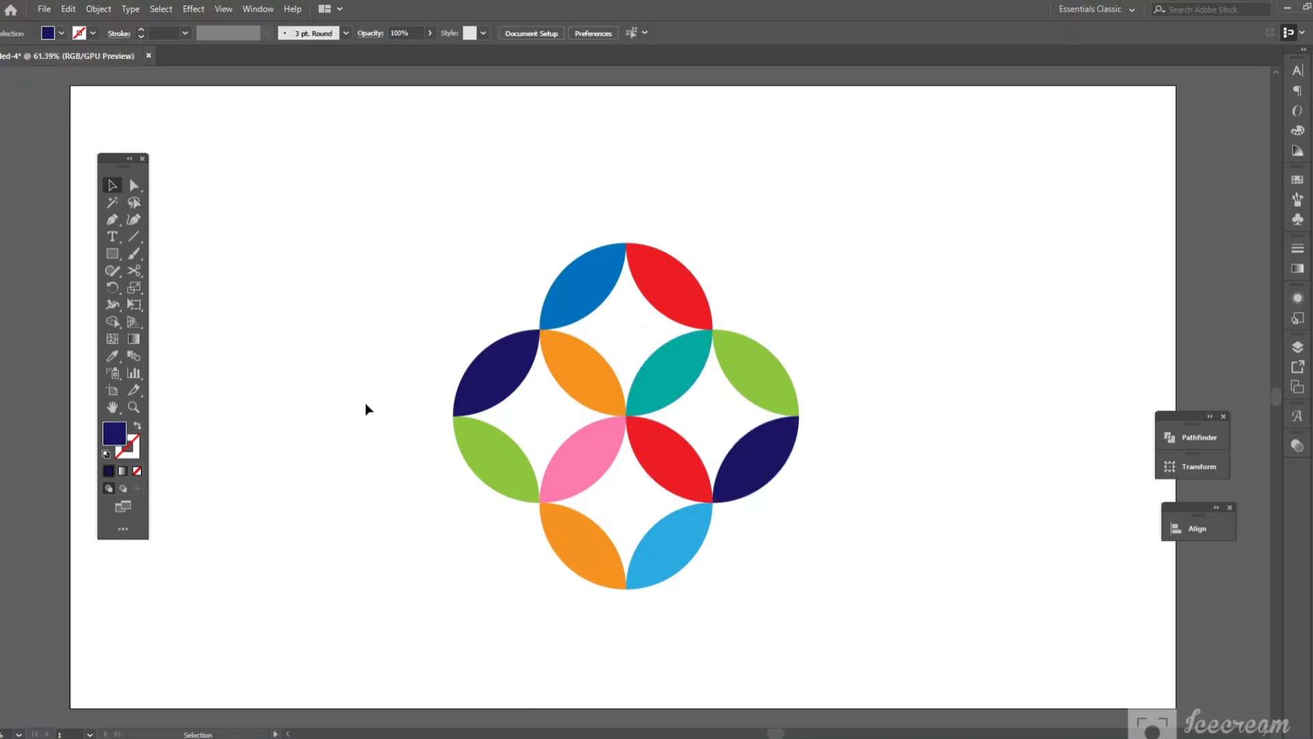
Scale the whole pattern down from its centre to leaves of about 115.5 px and move it to the upper left of the artboard.
drag(373, 355, 881, 592)
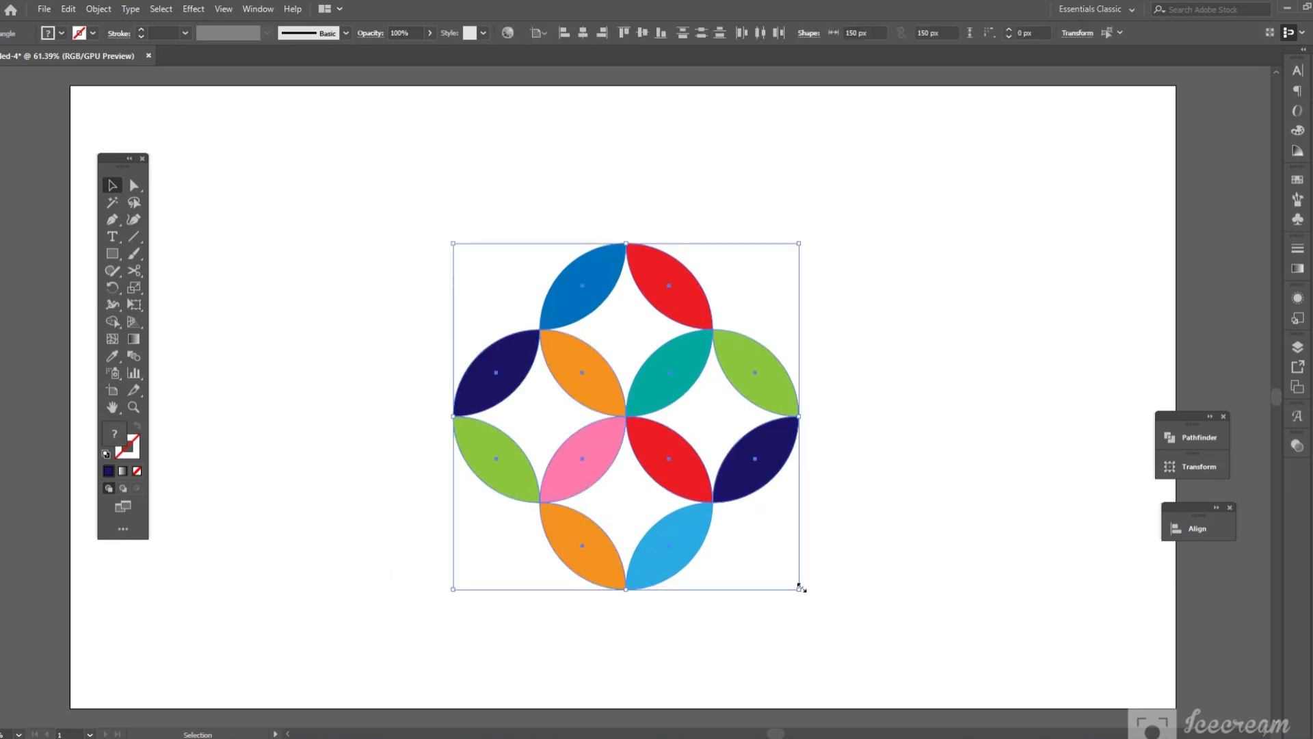
drag(800, 587, 759, 566)
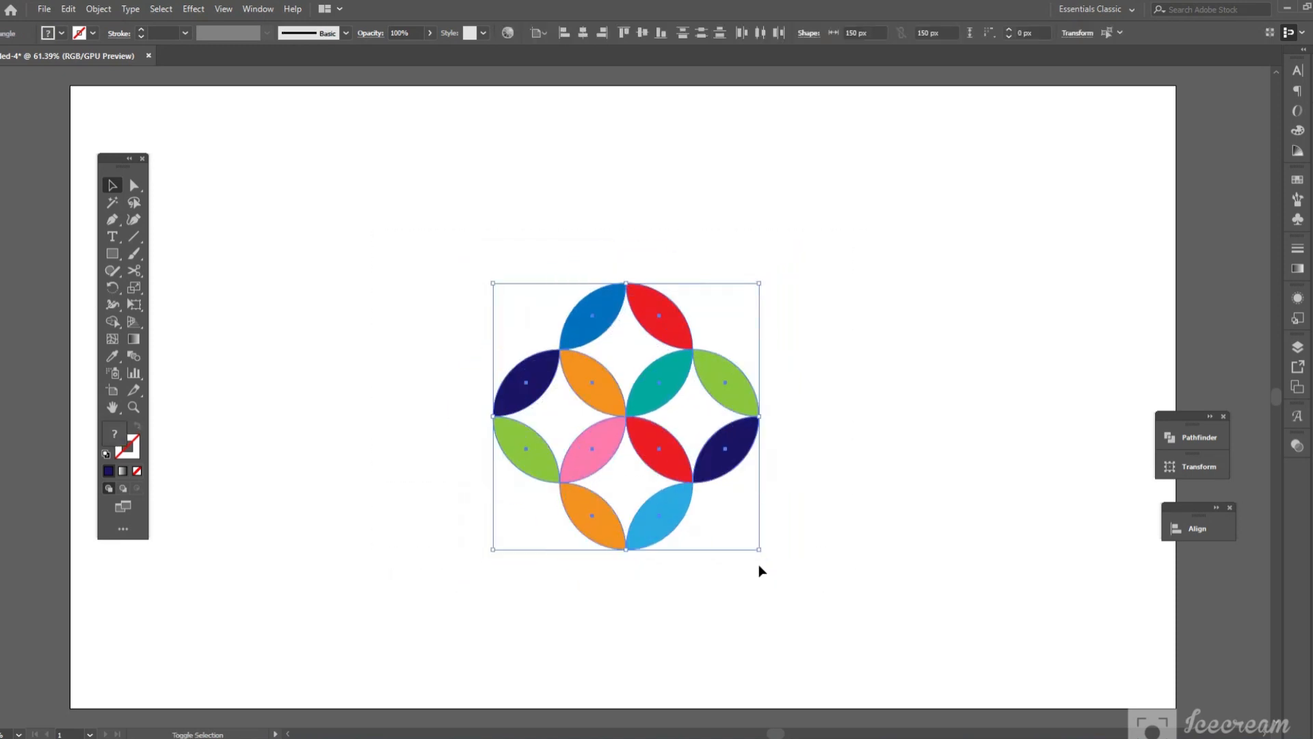
drag(641, 449, 368, 377)
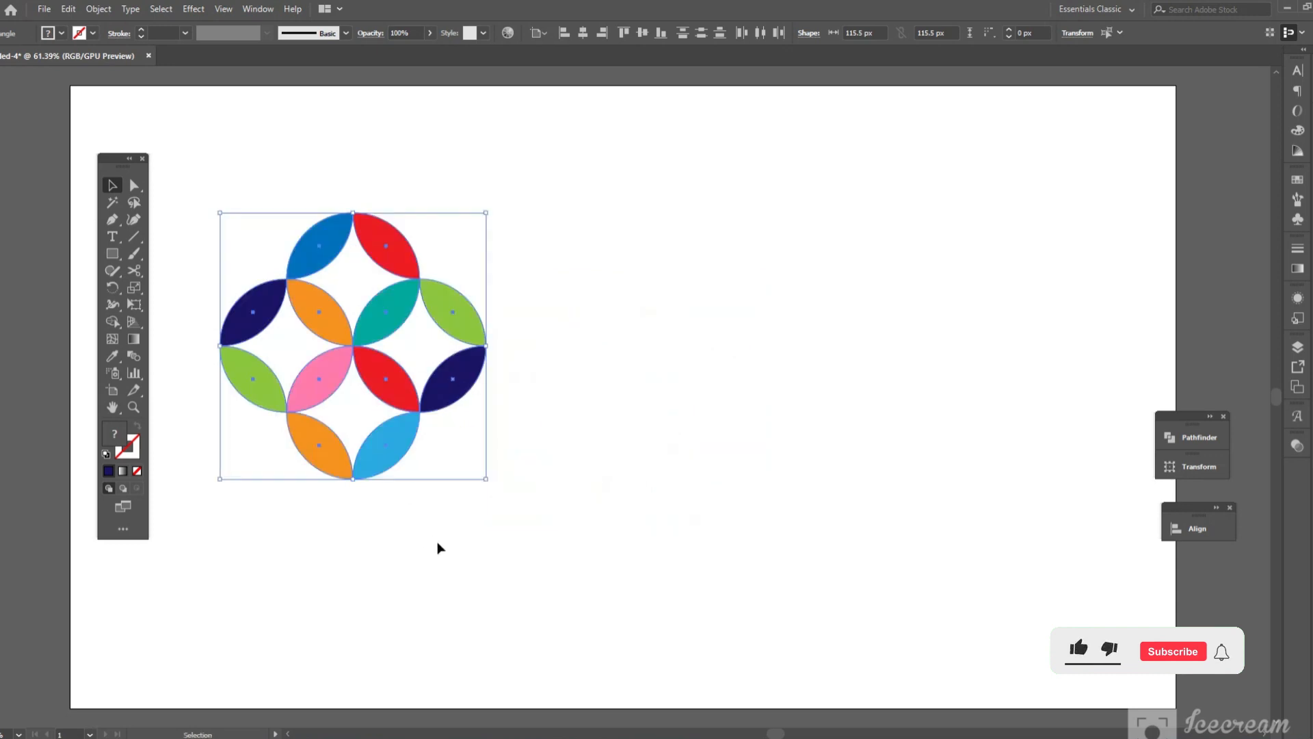
click(1074, 694)
Draw a circle about 320 px in diameter in the empty area to the right of the finished pattern.
click(113, 253)
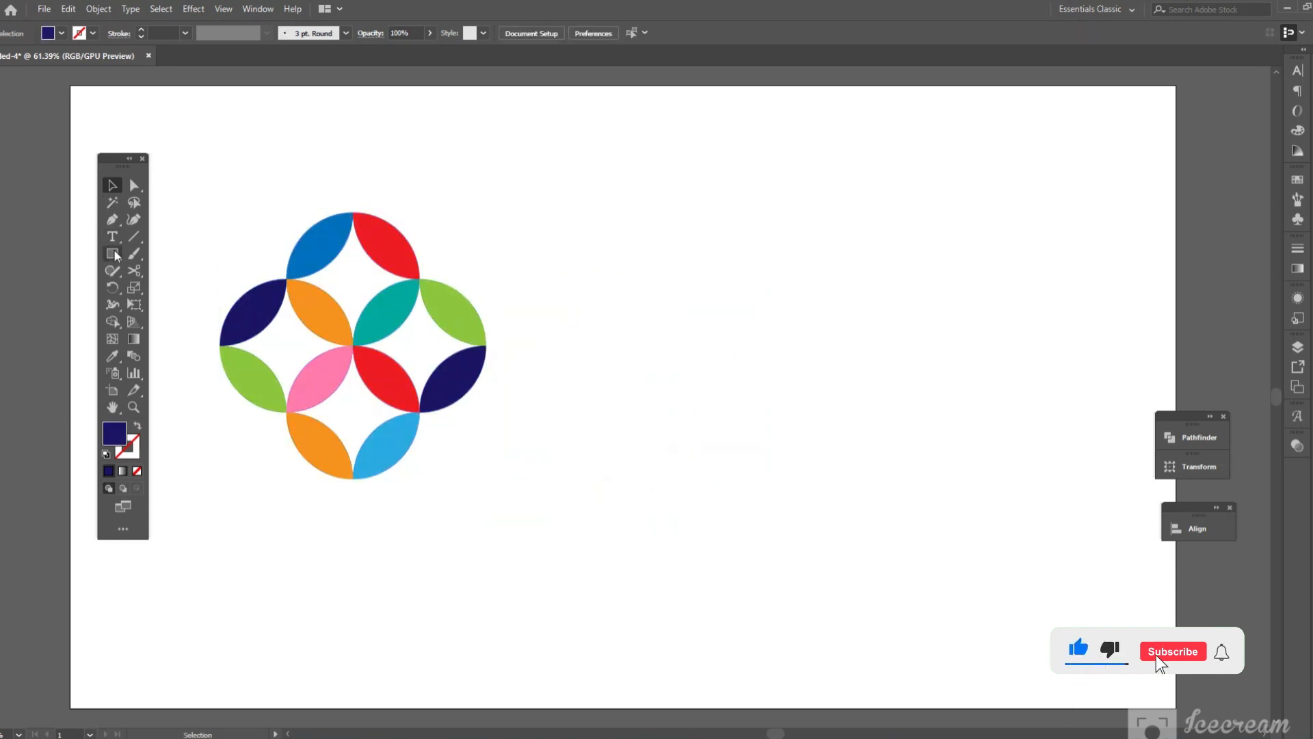
click(196, 293)
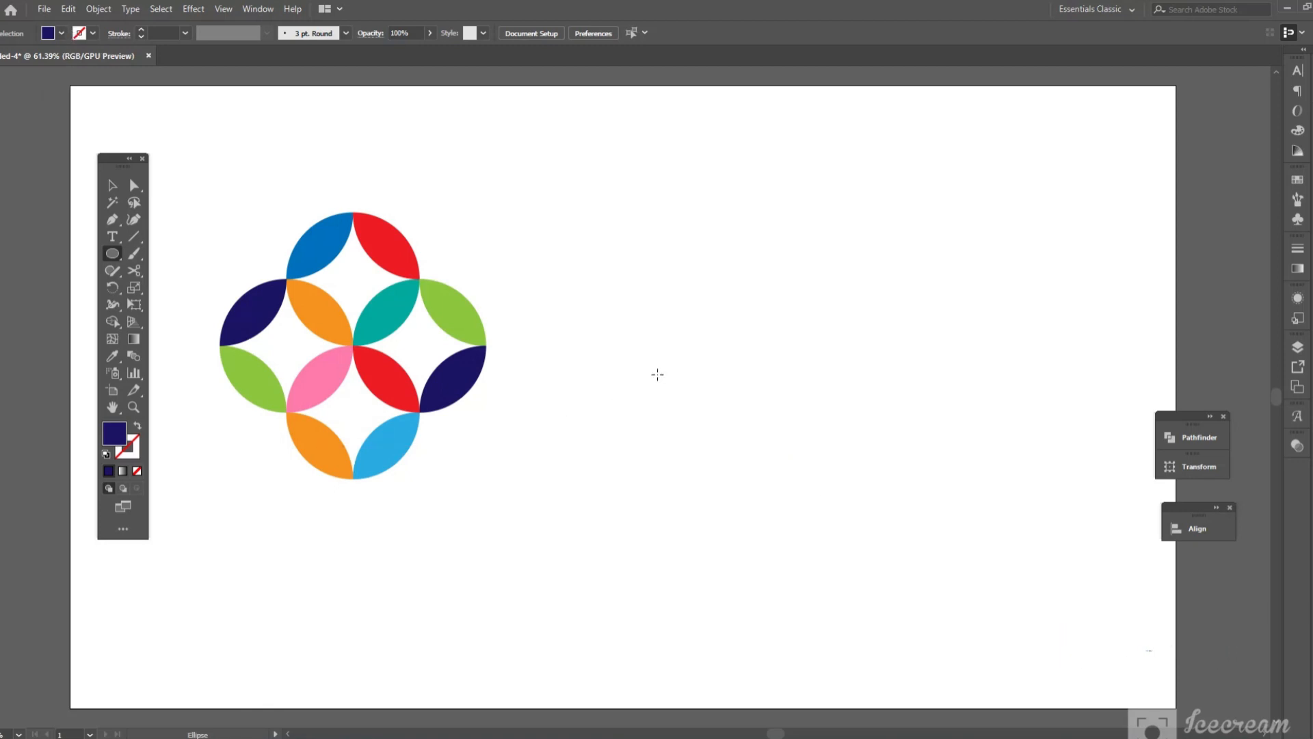
drag(696, 373, 784, 465)
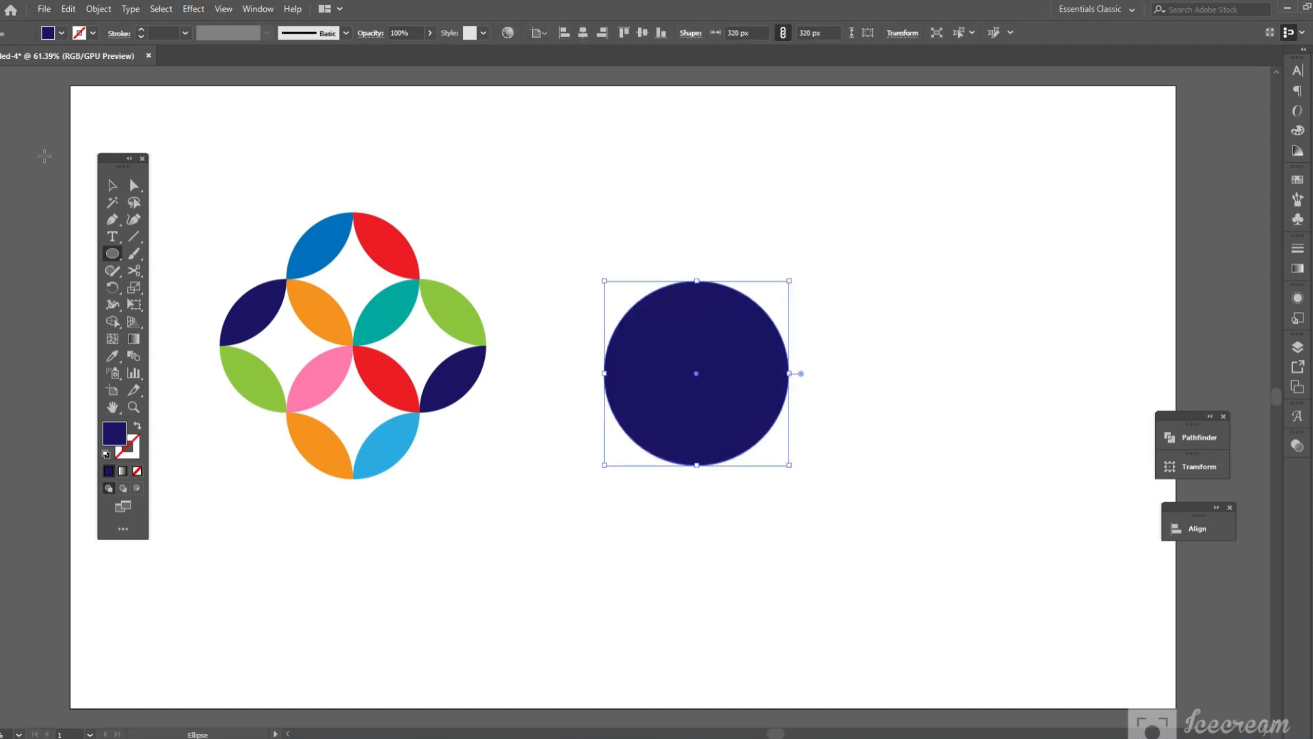
Duplicate the navy circle in place and move the copy about 225 px to the right so the two circles overlap.
click(113, 185)
click(69, 9)
click(117, 84)
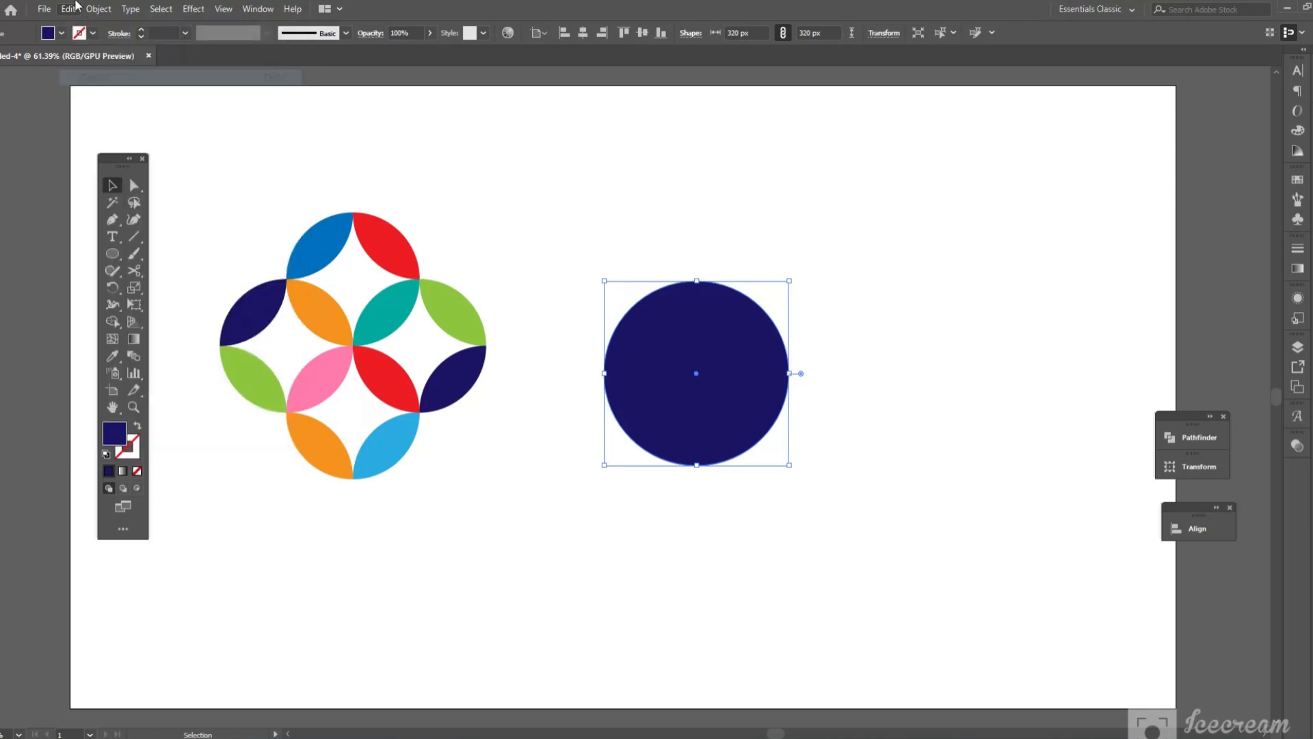
click(68, 9)
click(151, 142)
click(862, 437)
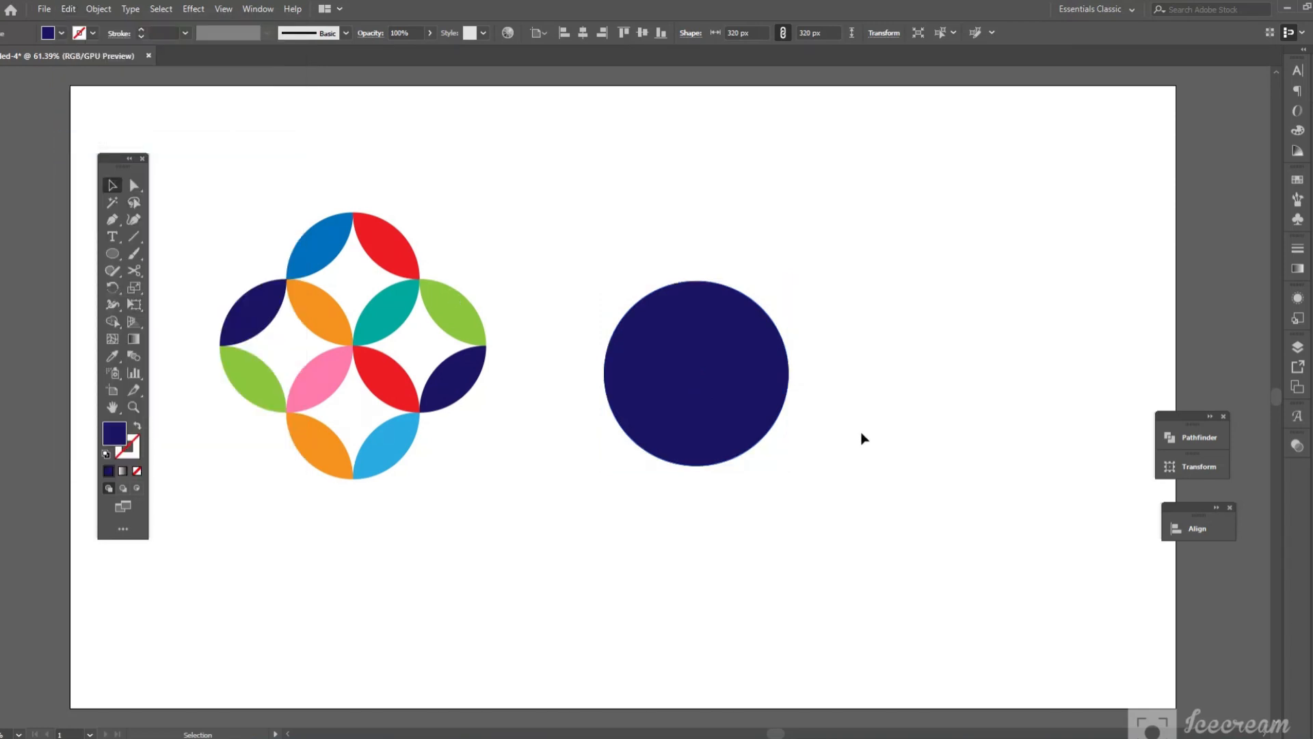
drag(775, 411, 896, 409)
Intersect the two overlapping circles into a single upright leaf and move the leaf up and slightly to the left.
drag(686, 199, 848, 473)
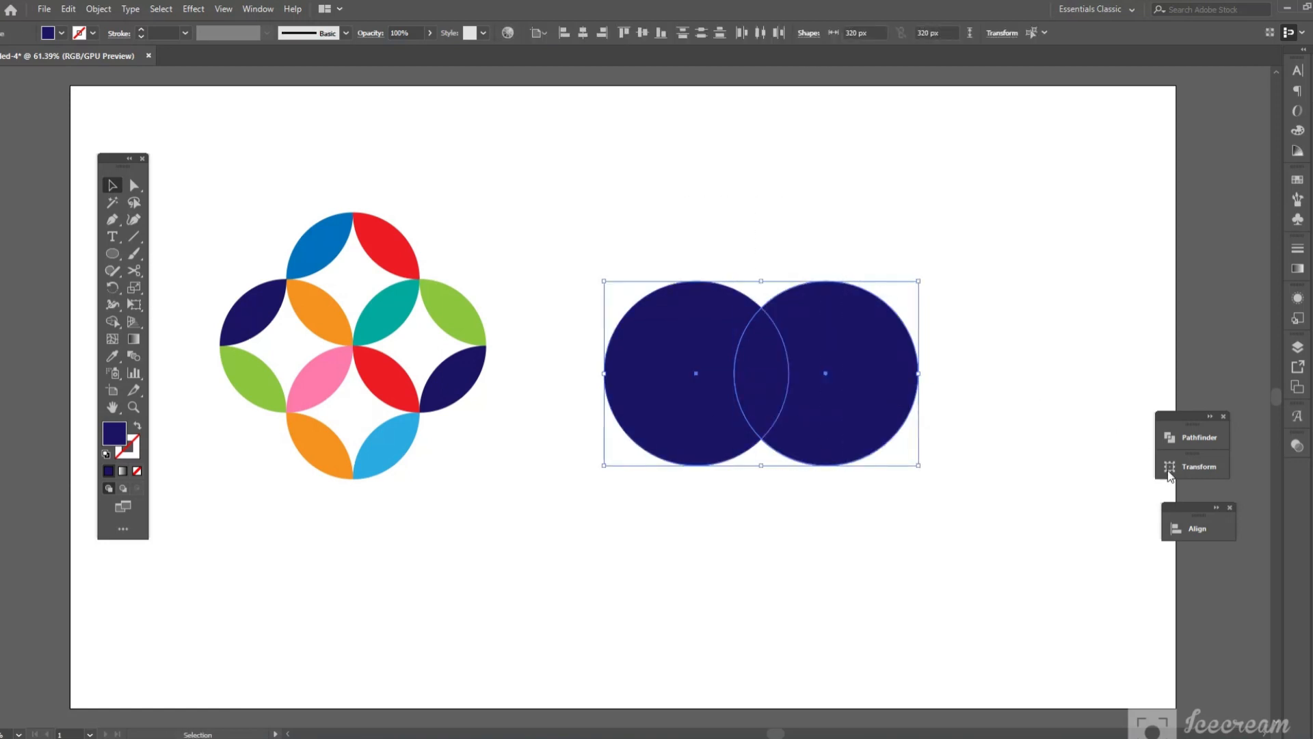
double_click(1202, 425)
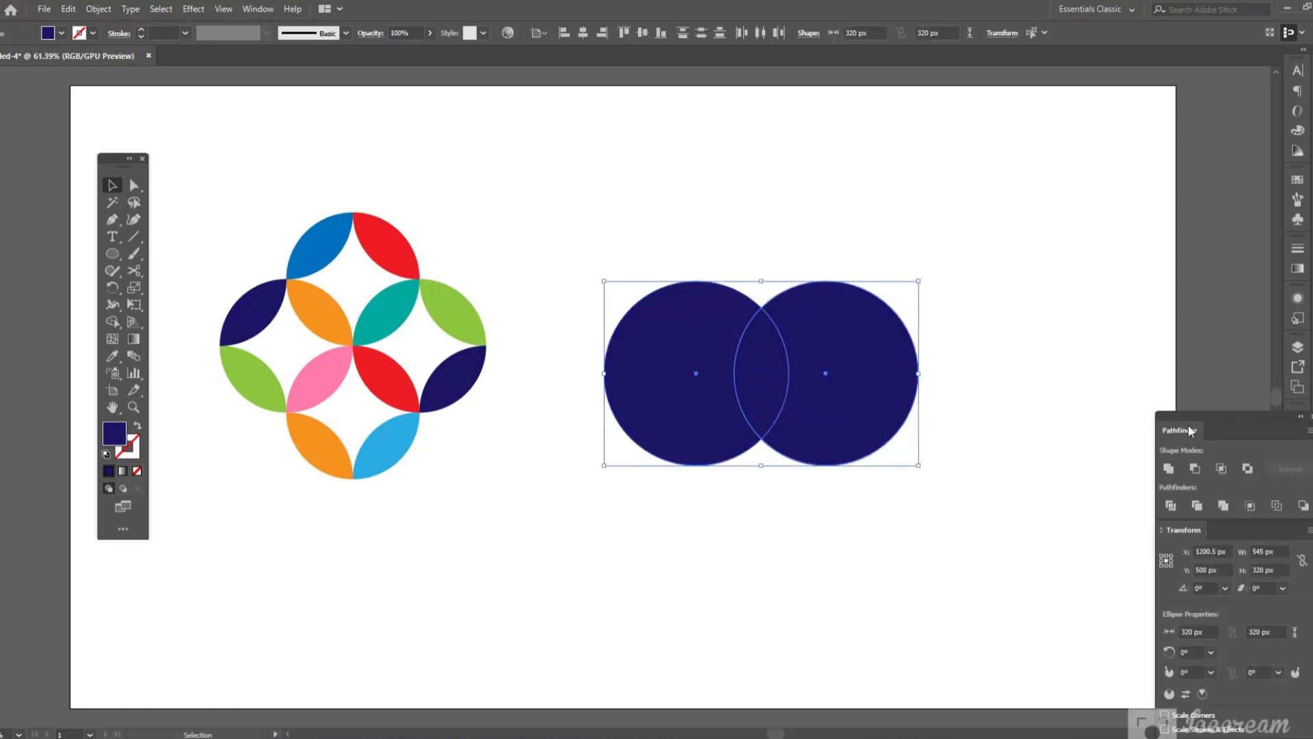
click(1221, 468)
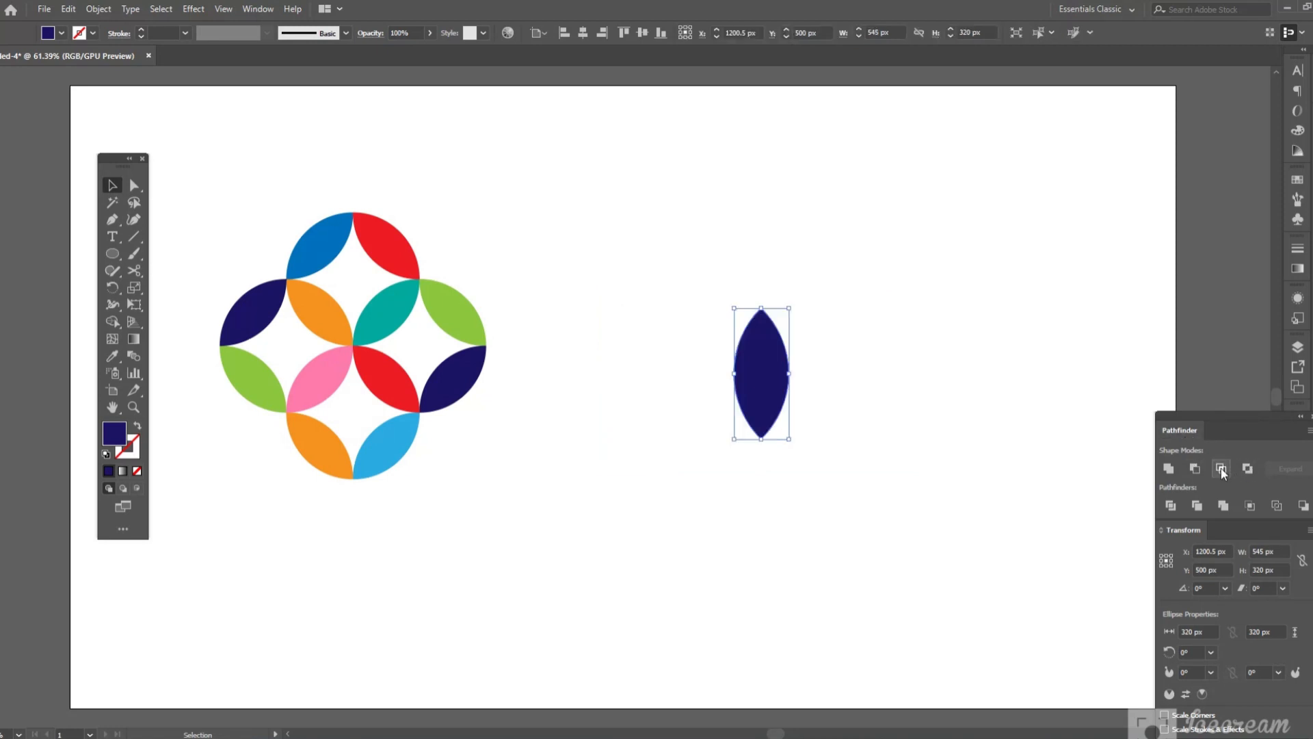
drag(761, 384, 704, 308)
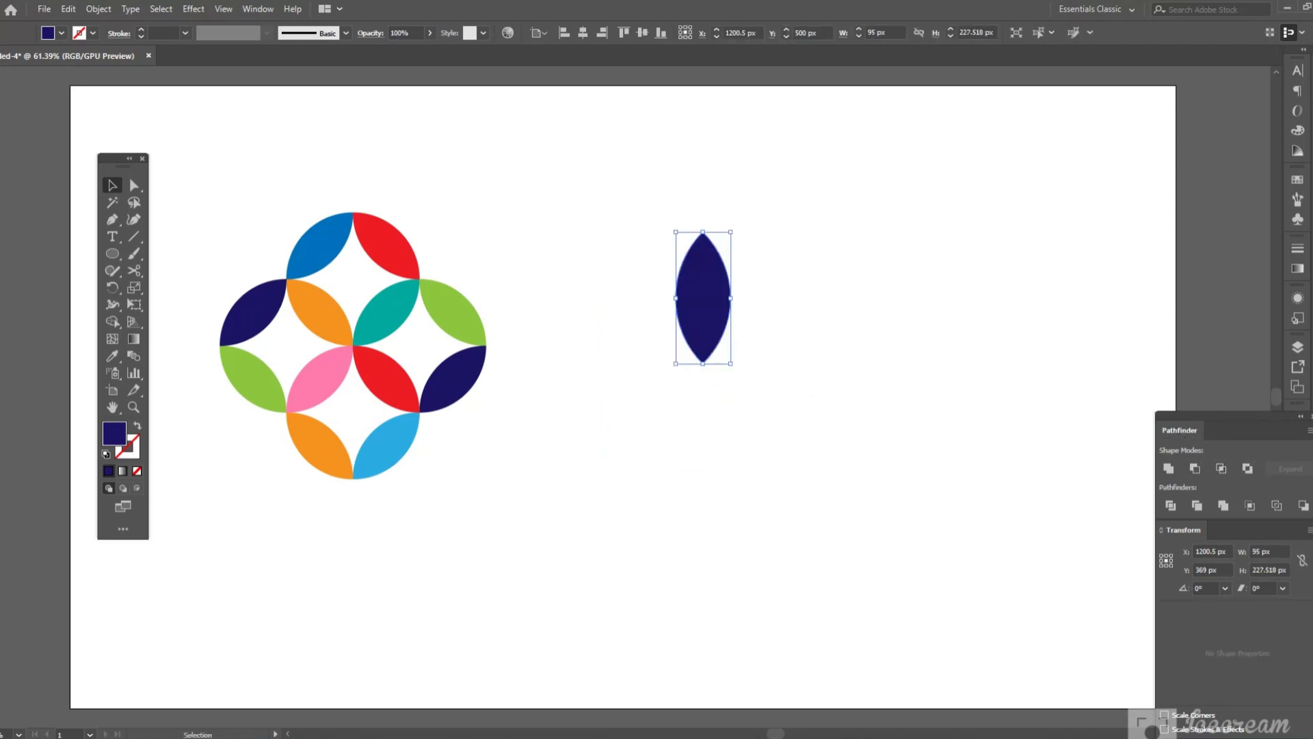
click(499, 584)
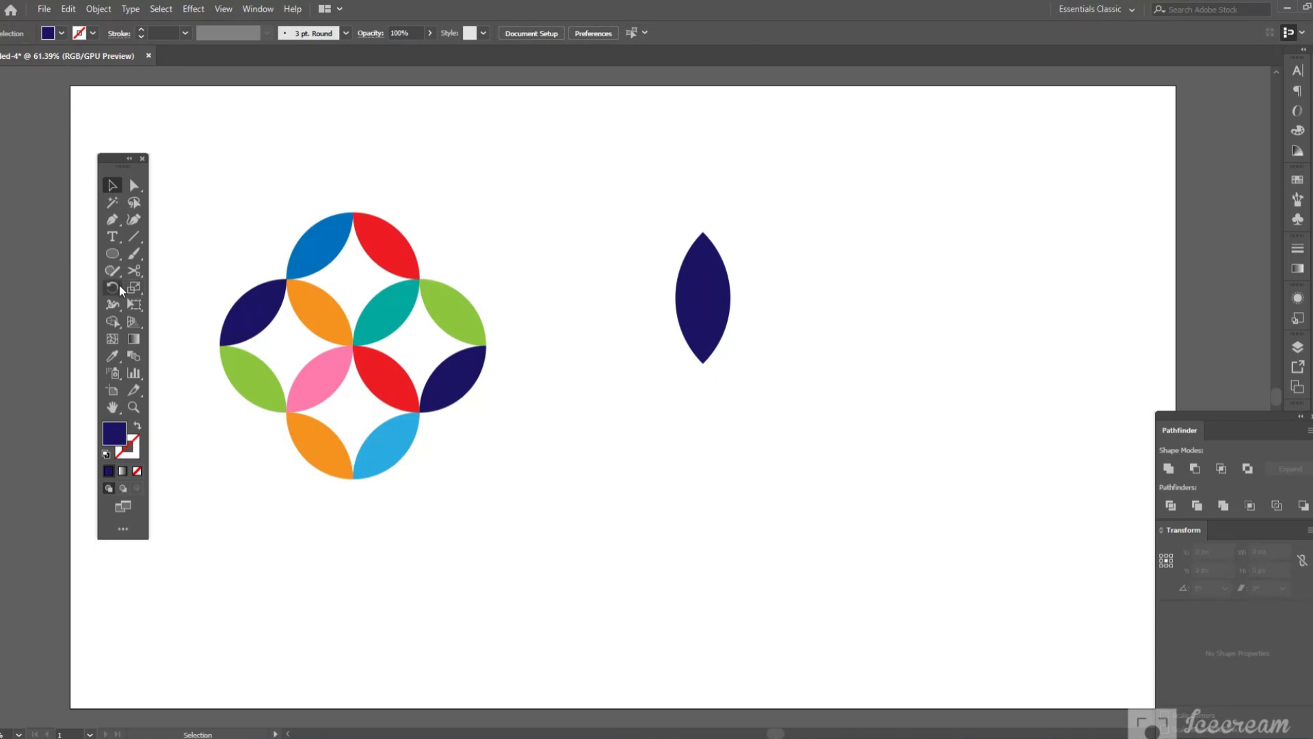
Create a three-sided polygon with a 25 px radius just below and to the left of the leaf.
drag(109, 254, 162, 311)
click(647, 387)
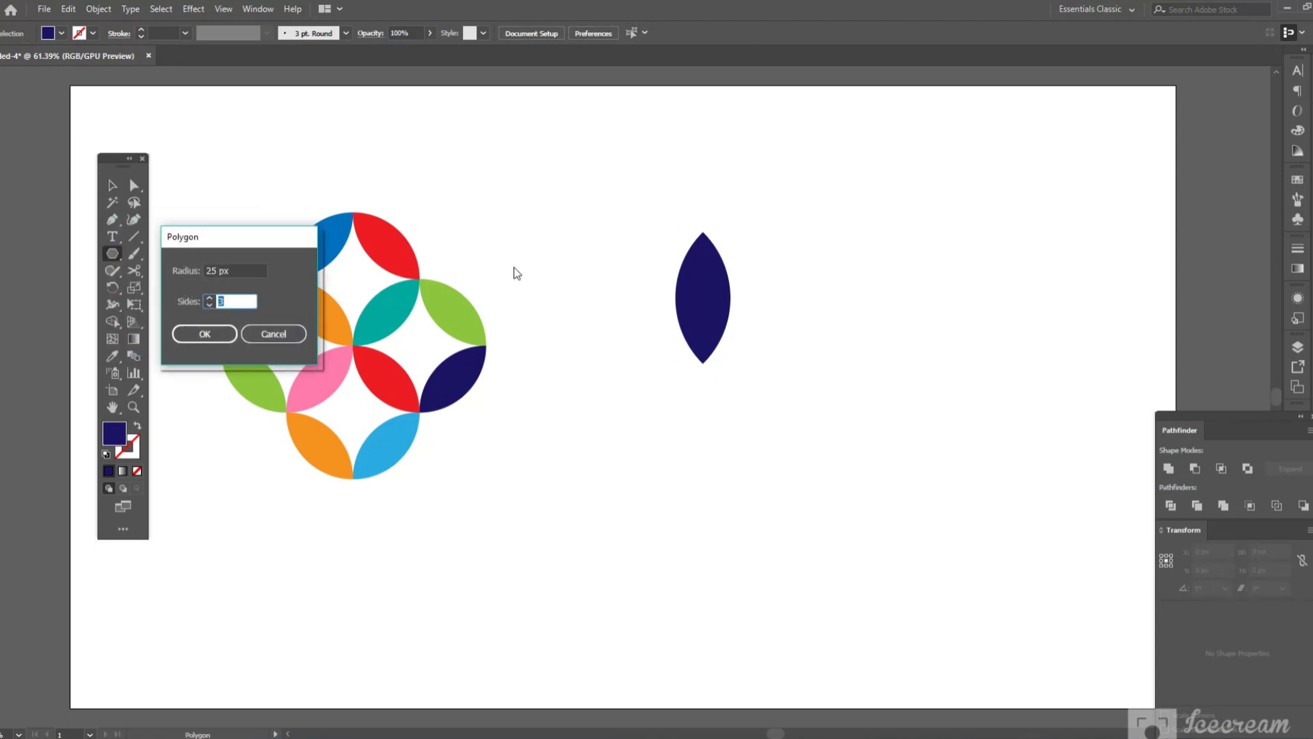
drag(210, 245, 598, 329)
click(592, 416)
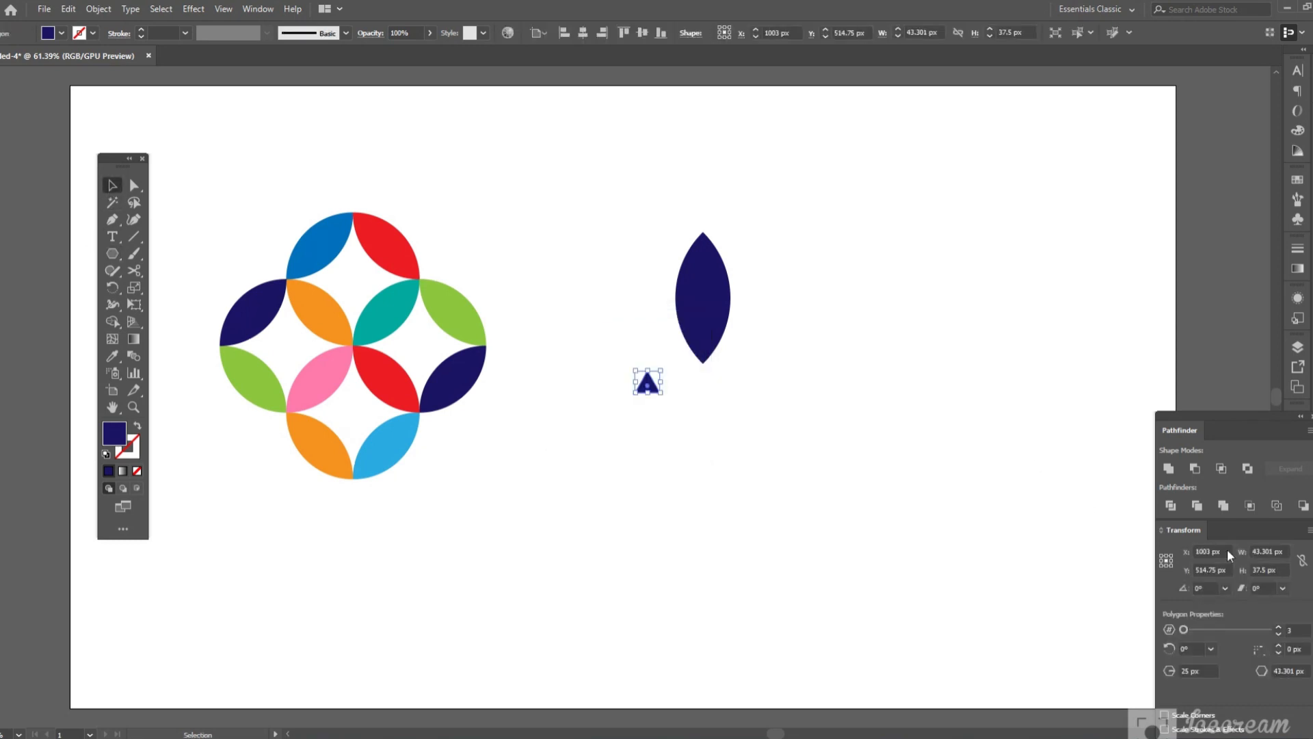
Stretch the small triangle to a height of 100 px.
drag(1172, 524, 880, 283)
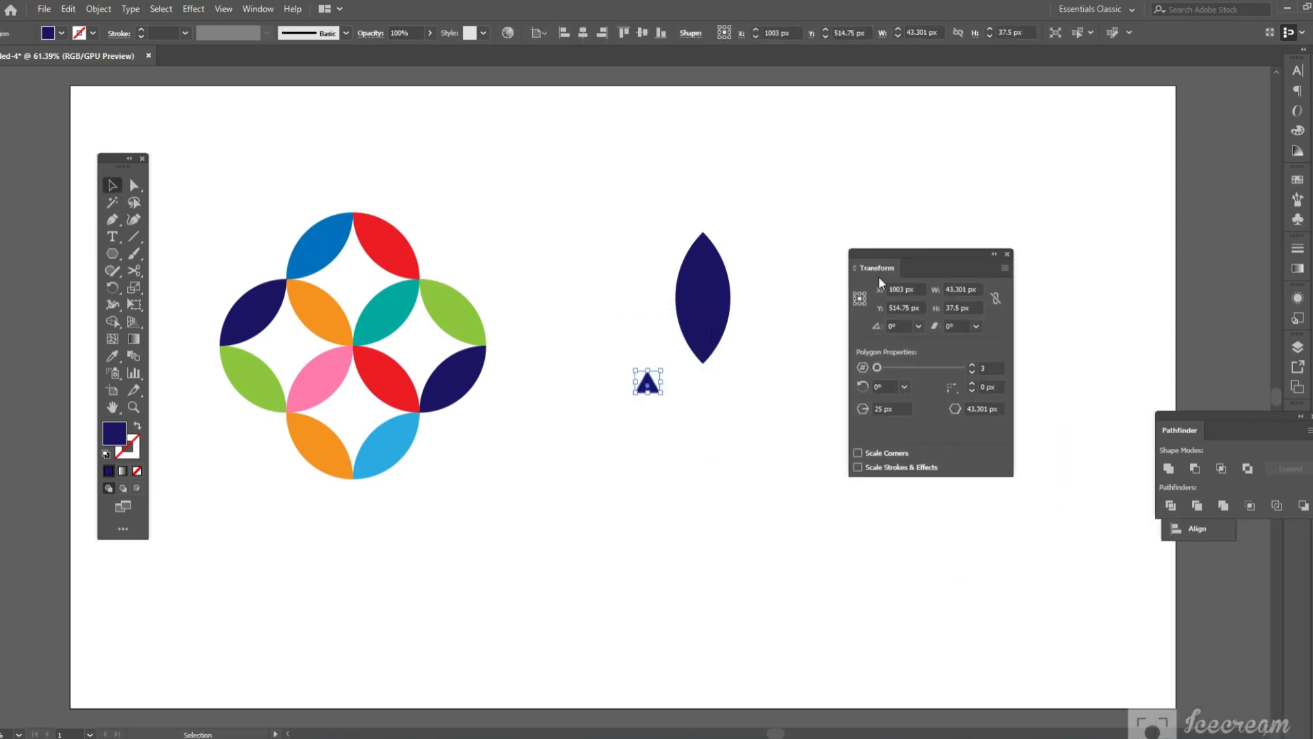
click(972, 308)
key(BackSpace)
text(100)
key(Return)
drag(874, 255, 1098, 385)
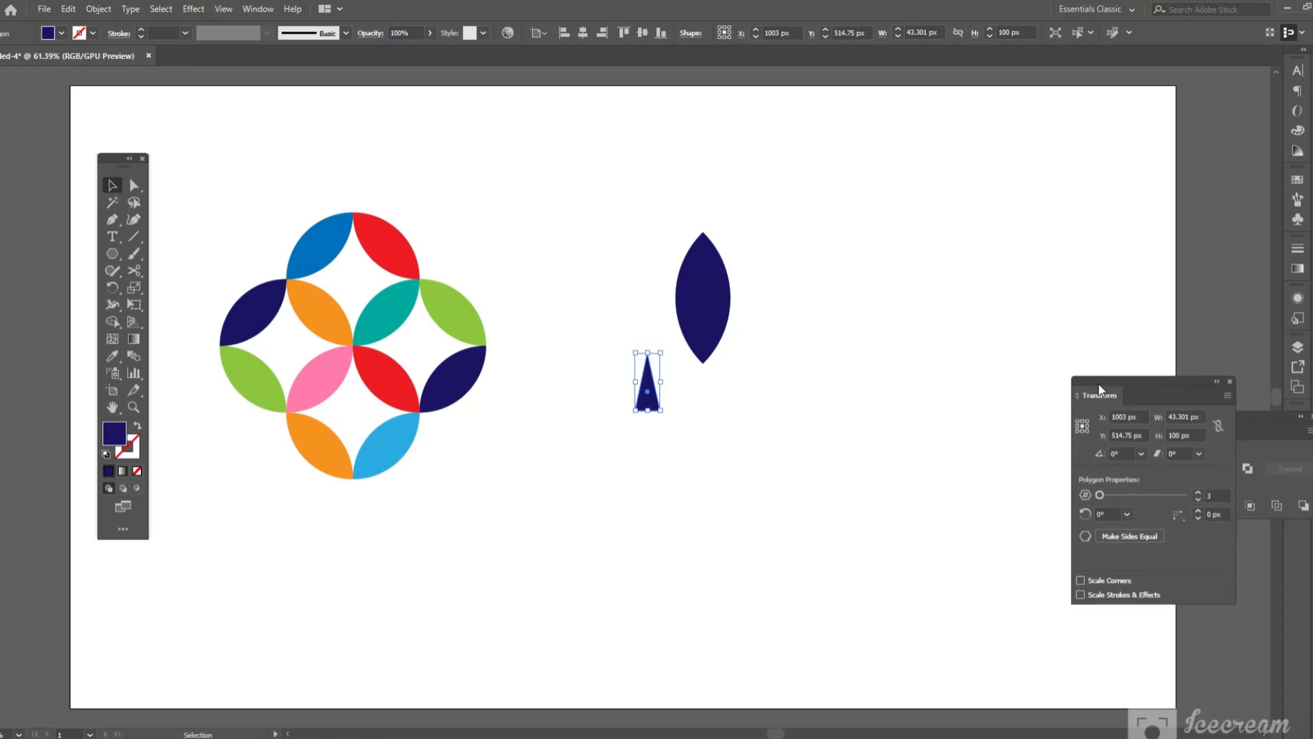
click(688, 429)
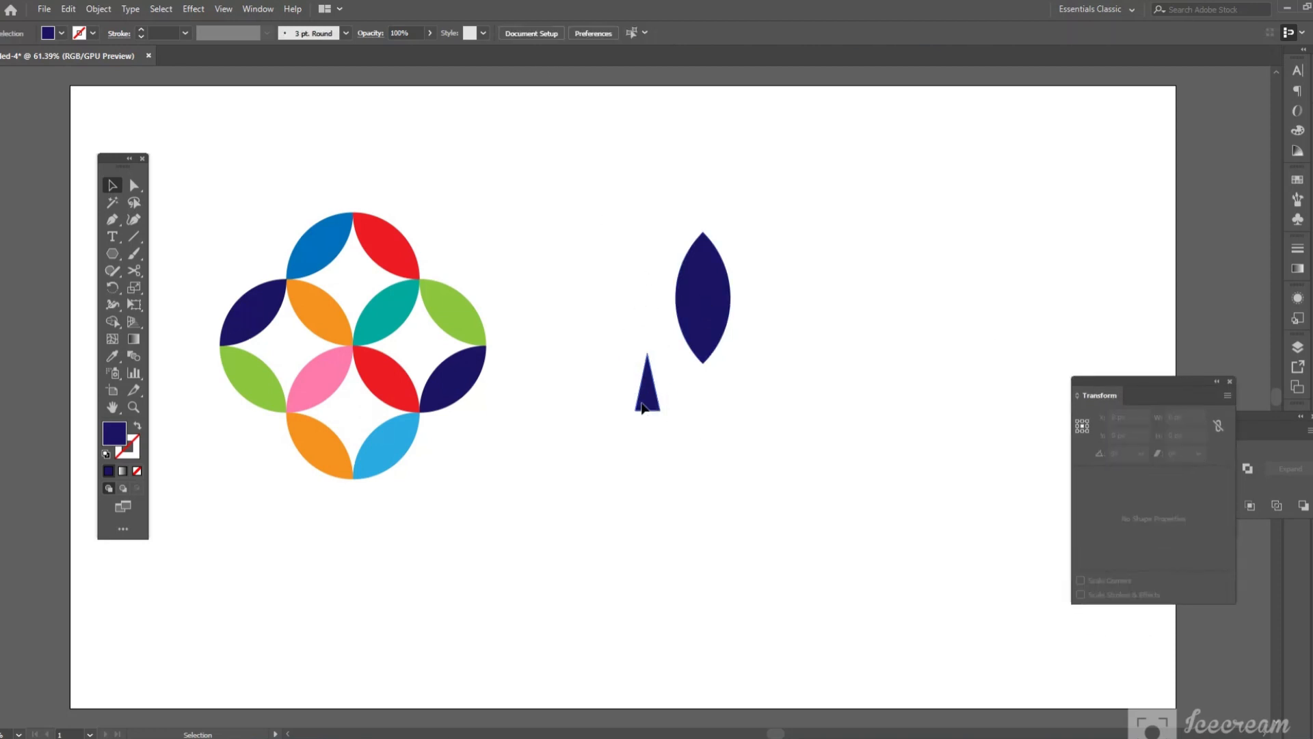
Move the triangle over the leaf's lower end, shrink the leaf to about 75 px wide, and centre both shapes horizontally.
drag(642, 408, 699, 354)
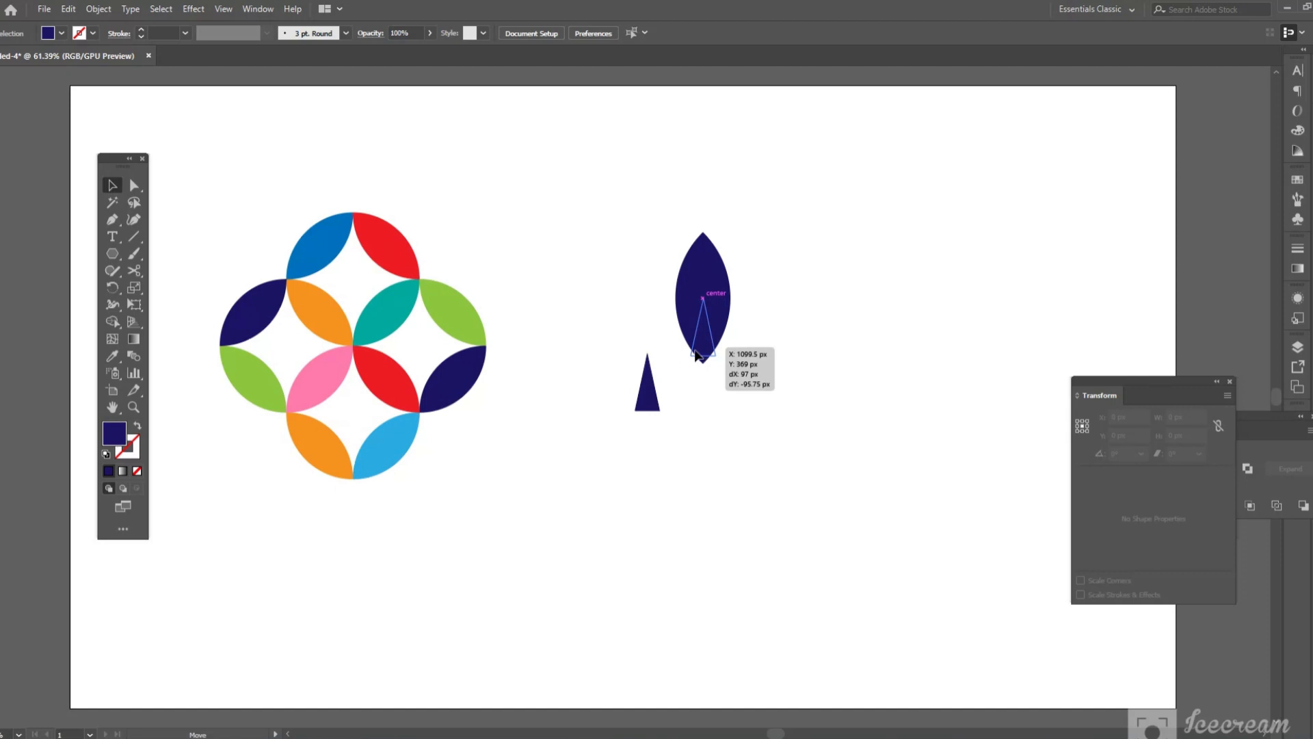
drag(696, 354, 691, 236)
click(717, 258)
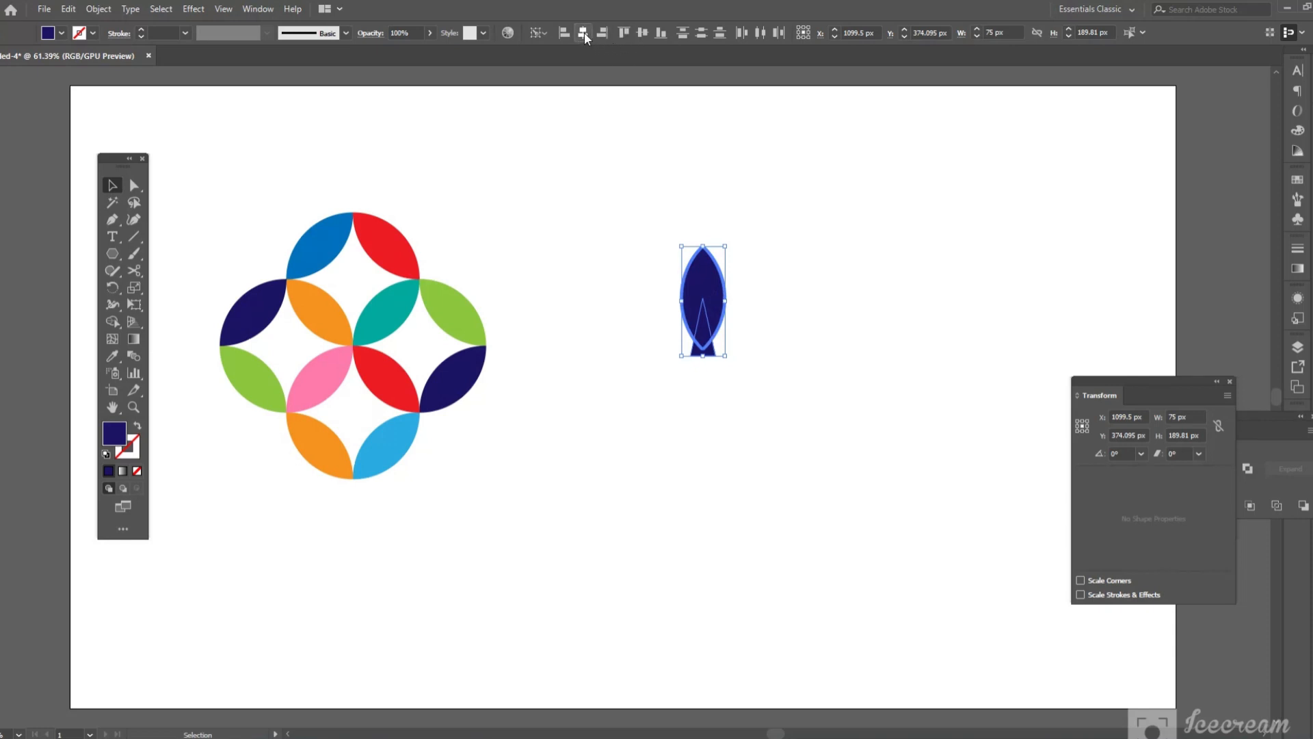
click(755, 438)
drag(764, 383, 674, 235)
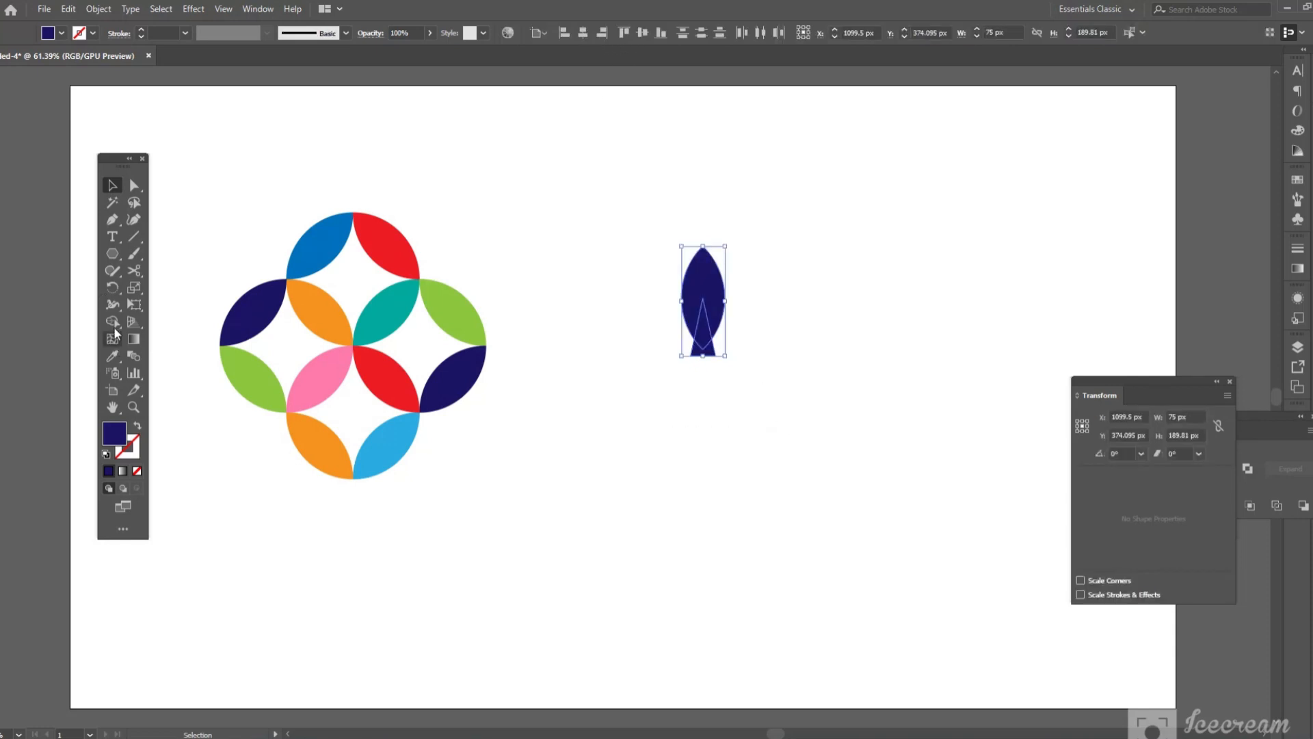
Cut the triangle out of the leaf's lower end with the Shape Builder to leave a pointed notch.
drag(112, 321, 190, 322)
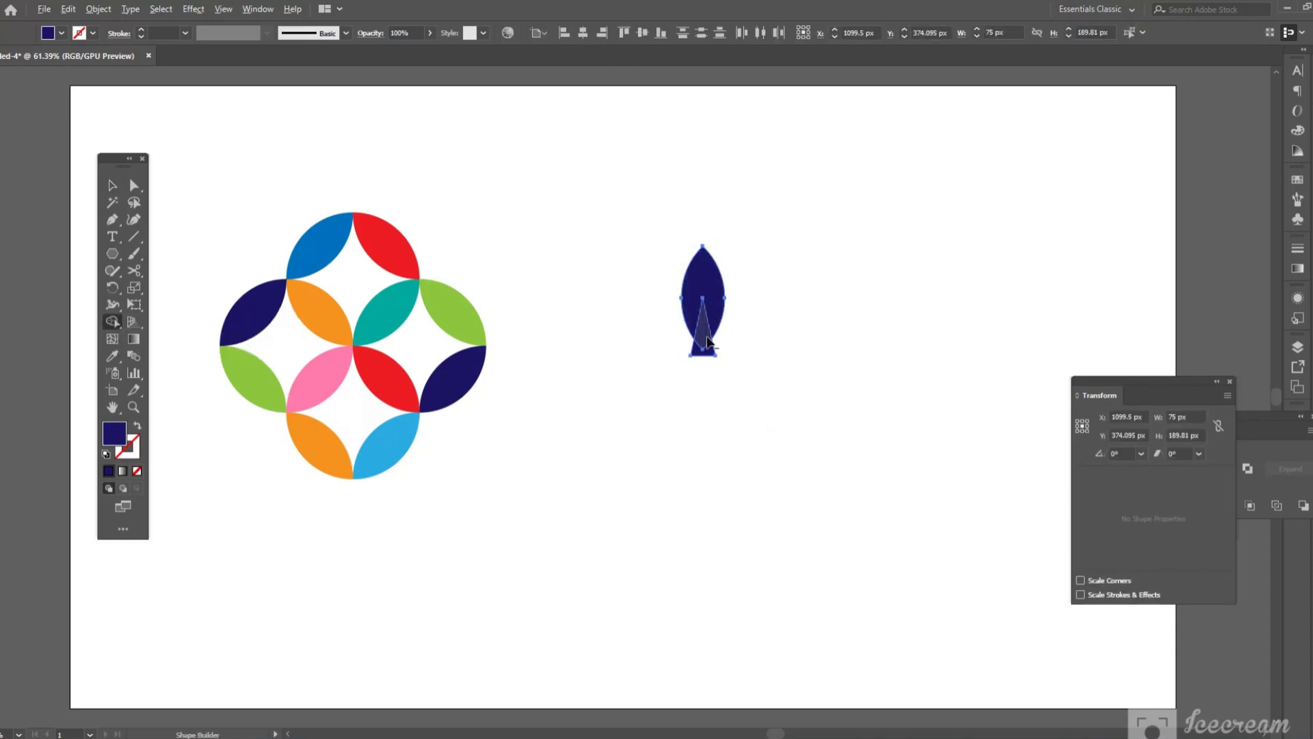
drag(702, 339, 732, 529)
click(112, 186)
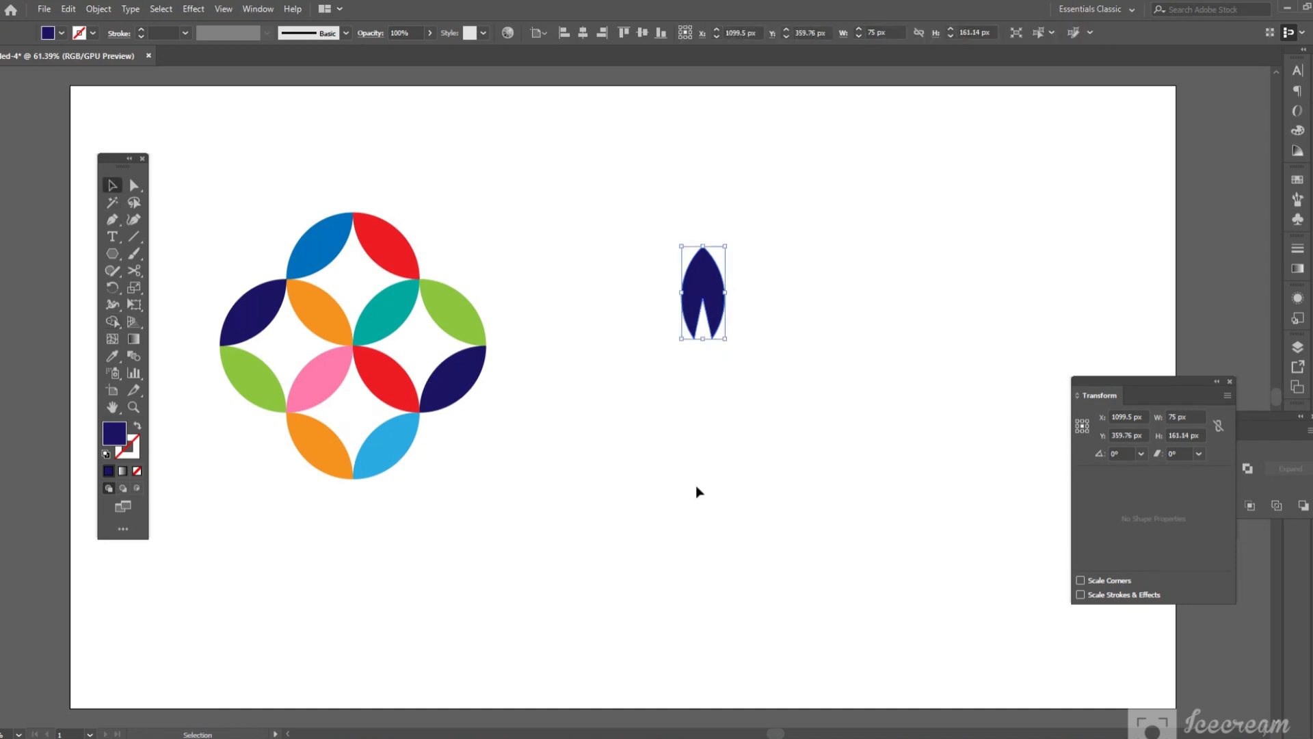
click(732, 502)
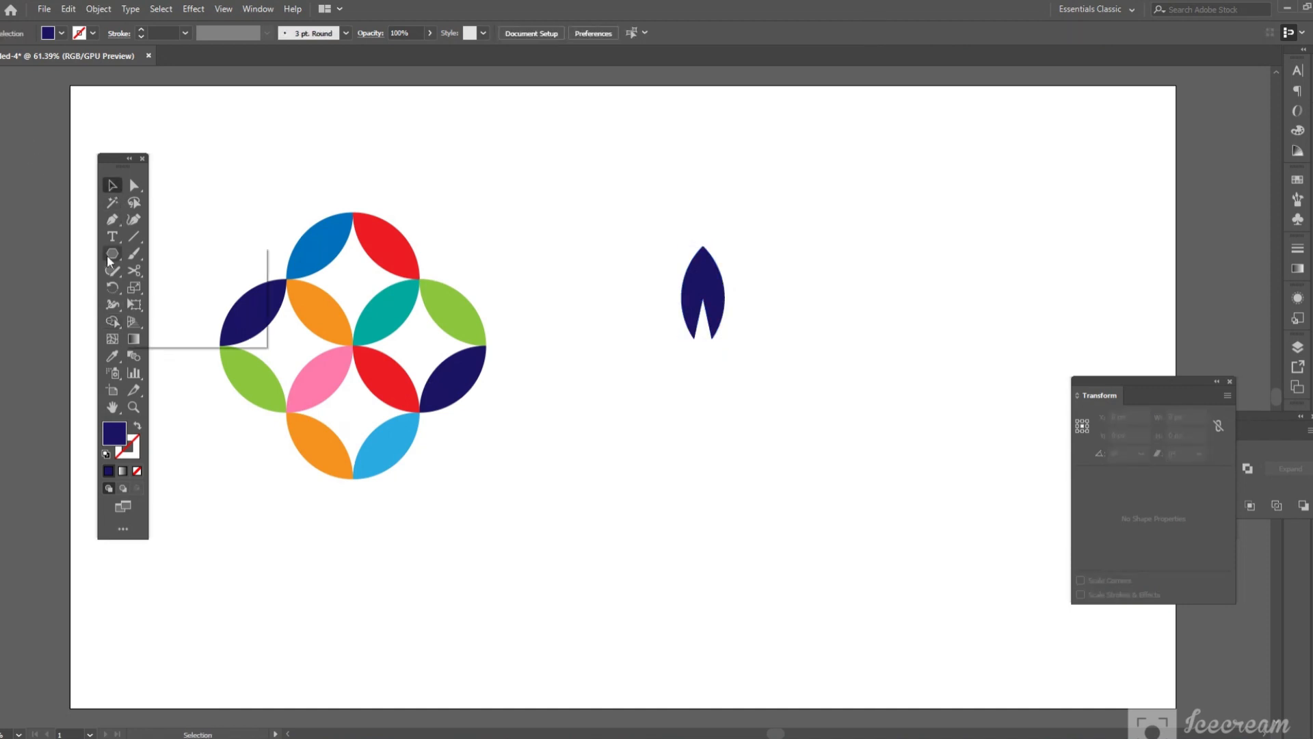
Draw a circle about 82 px in diameter centred directly beneath the notched leaf.
drag(107, 254, 200, 293)
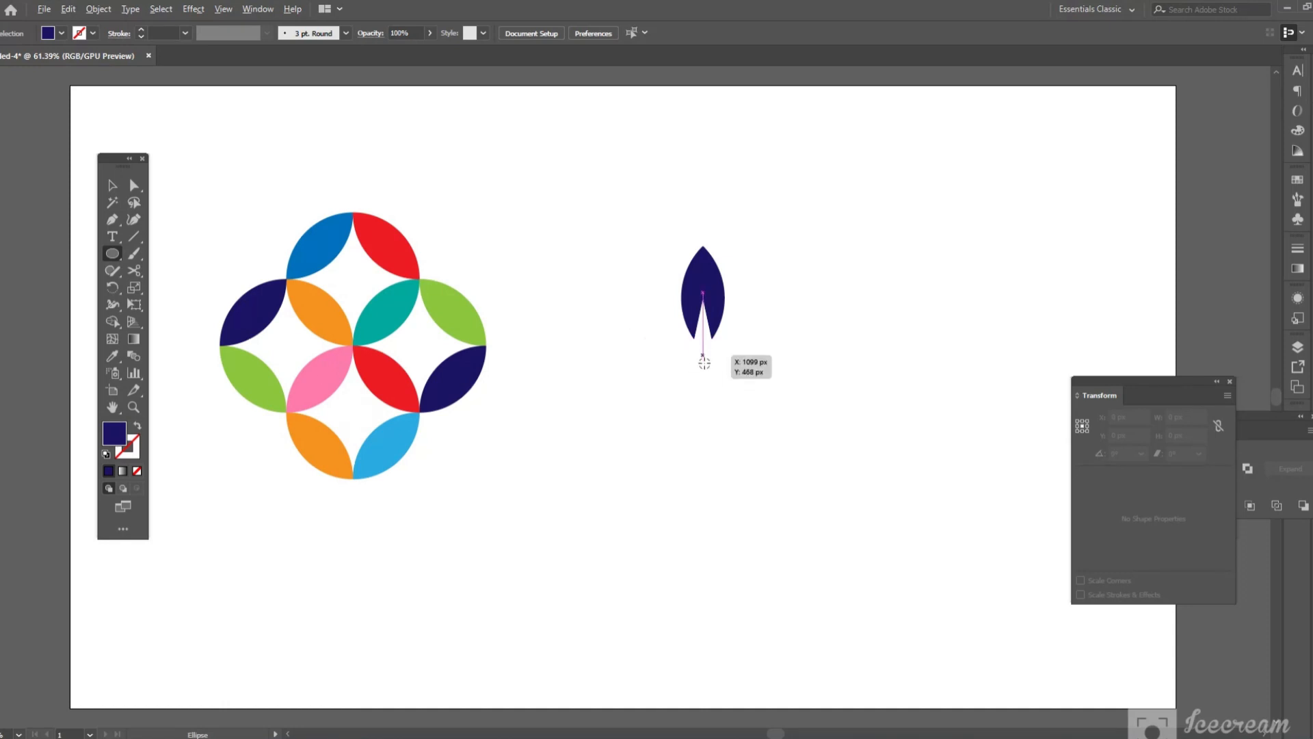
drag(704, 356, 714, 384)
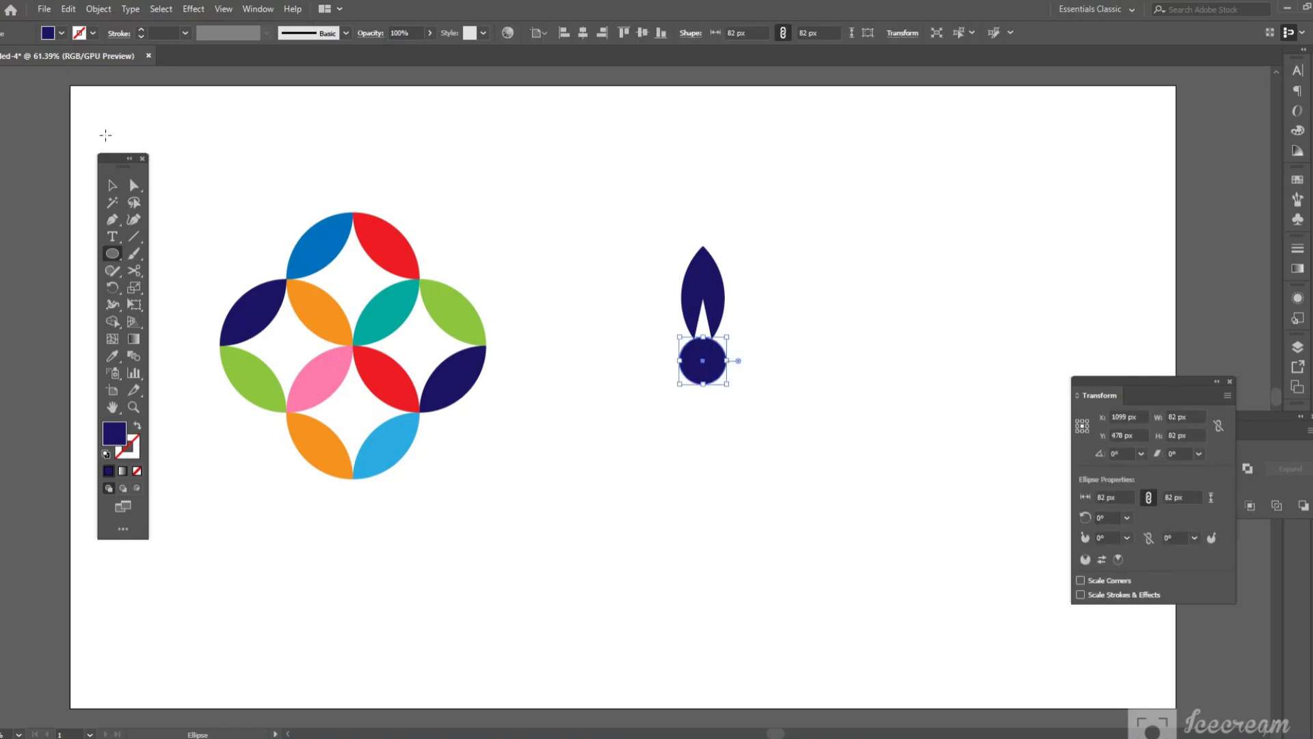
click(112, 185)
Give the circle under the leaf a 5 pt green outline.
click(92, 33)
click(13, 57)
click(93, 33)
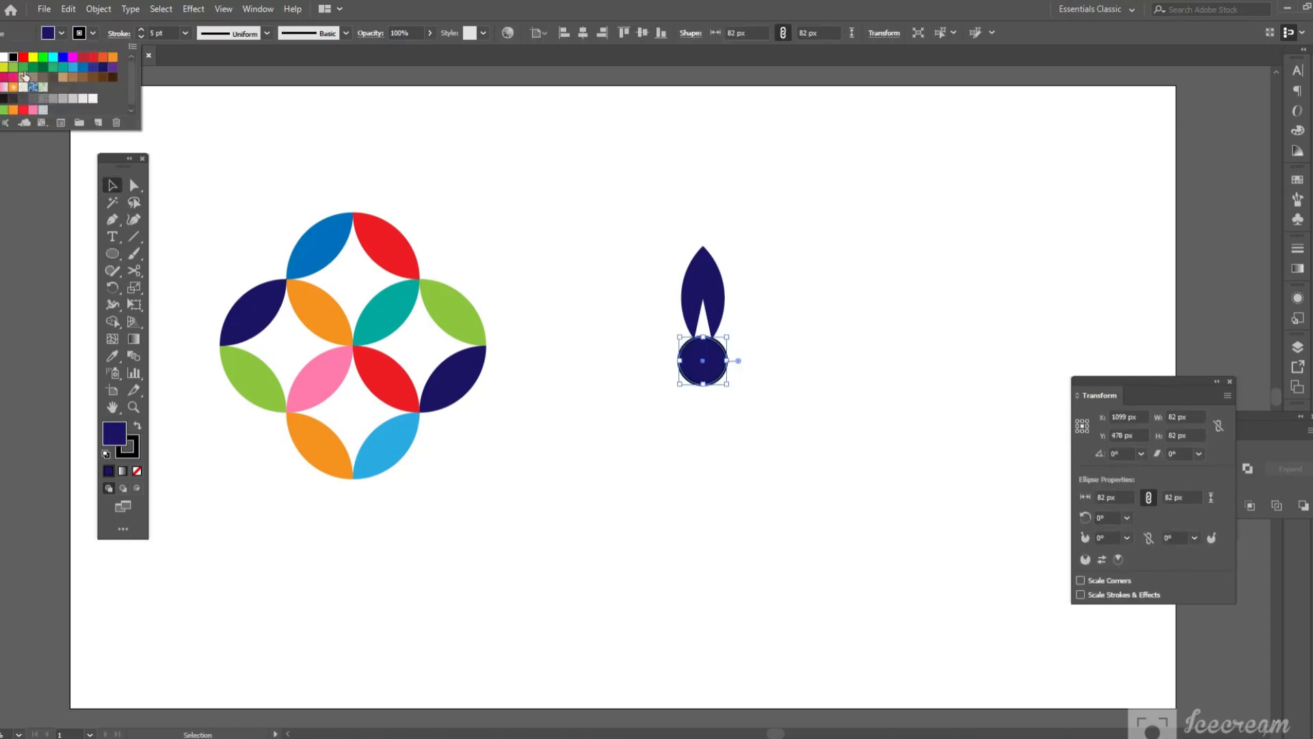
click(23, 67)
click(663, 589)
click(662, 590)
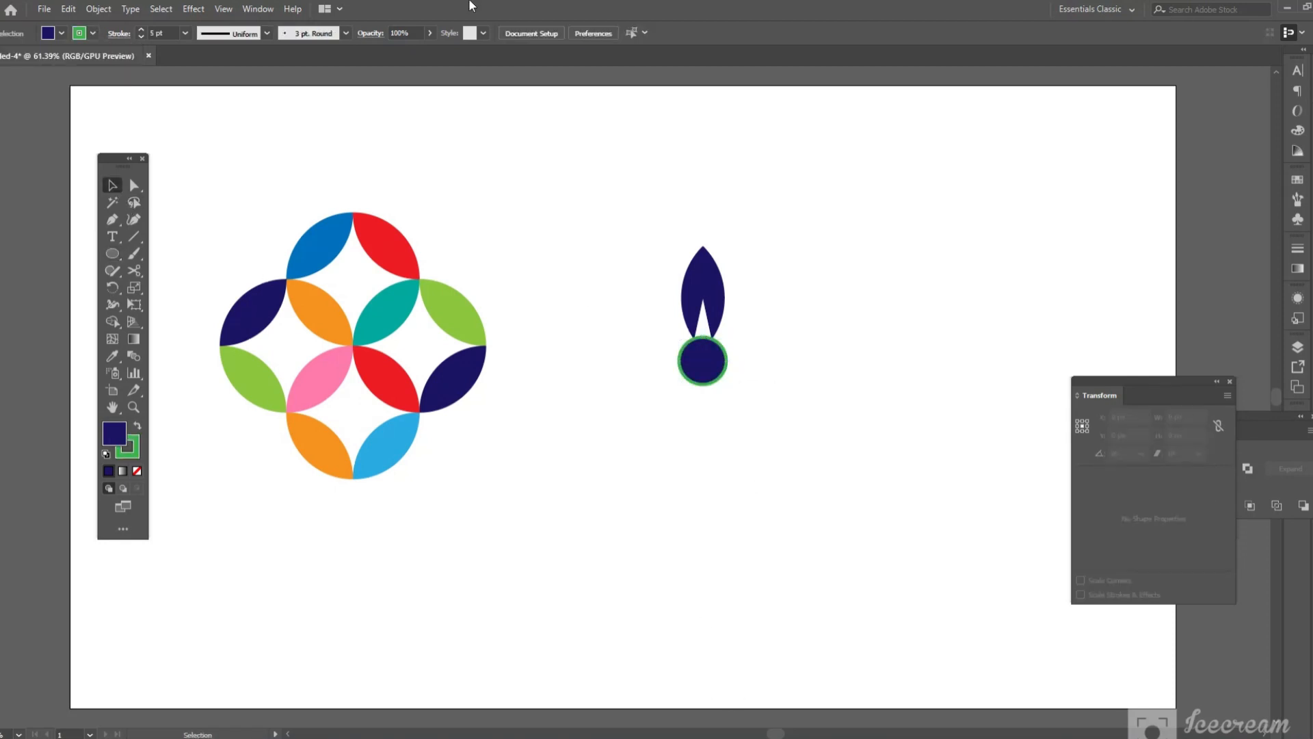
Nudge the notched leaf slightly upward and enlarge the circle beneath it to about 95 px.
click(720, 282)
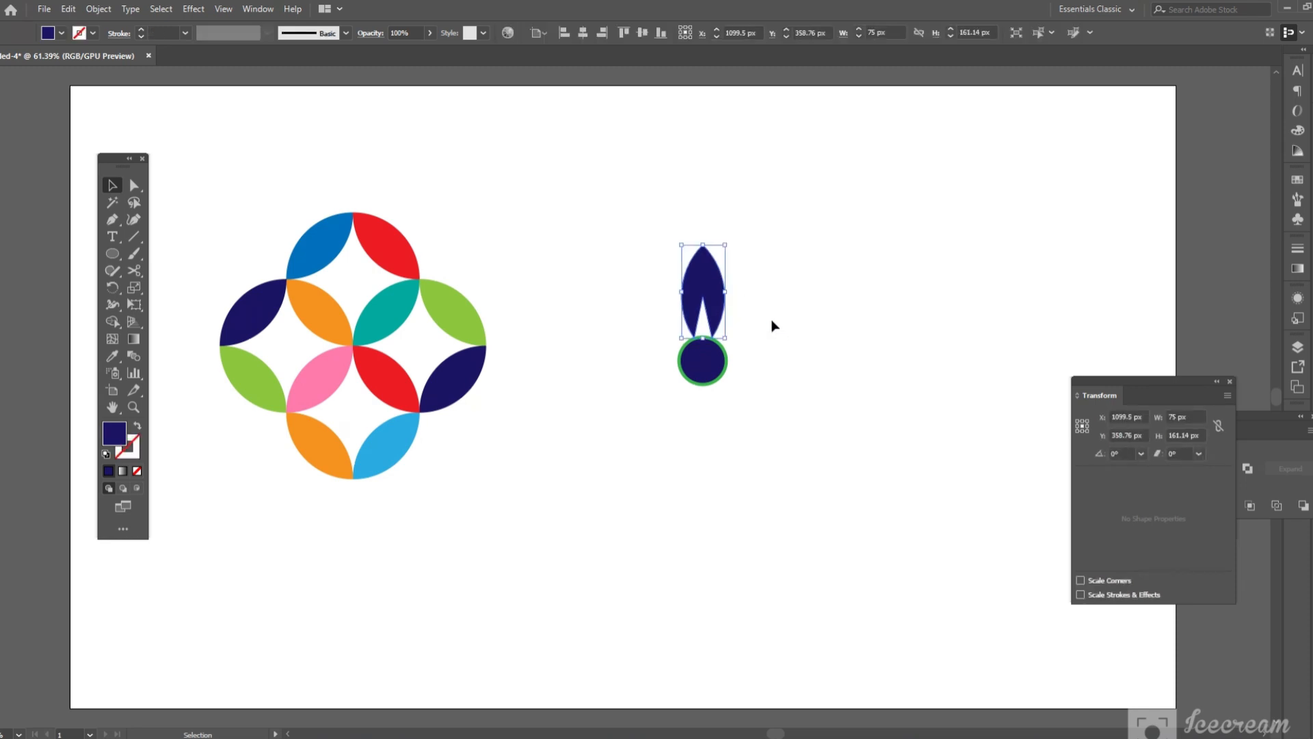
click(772, 325)
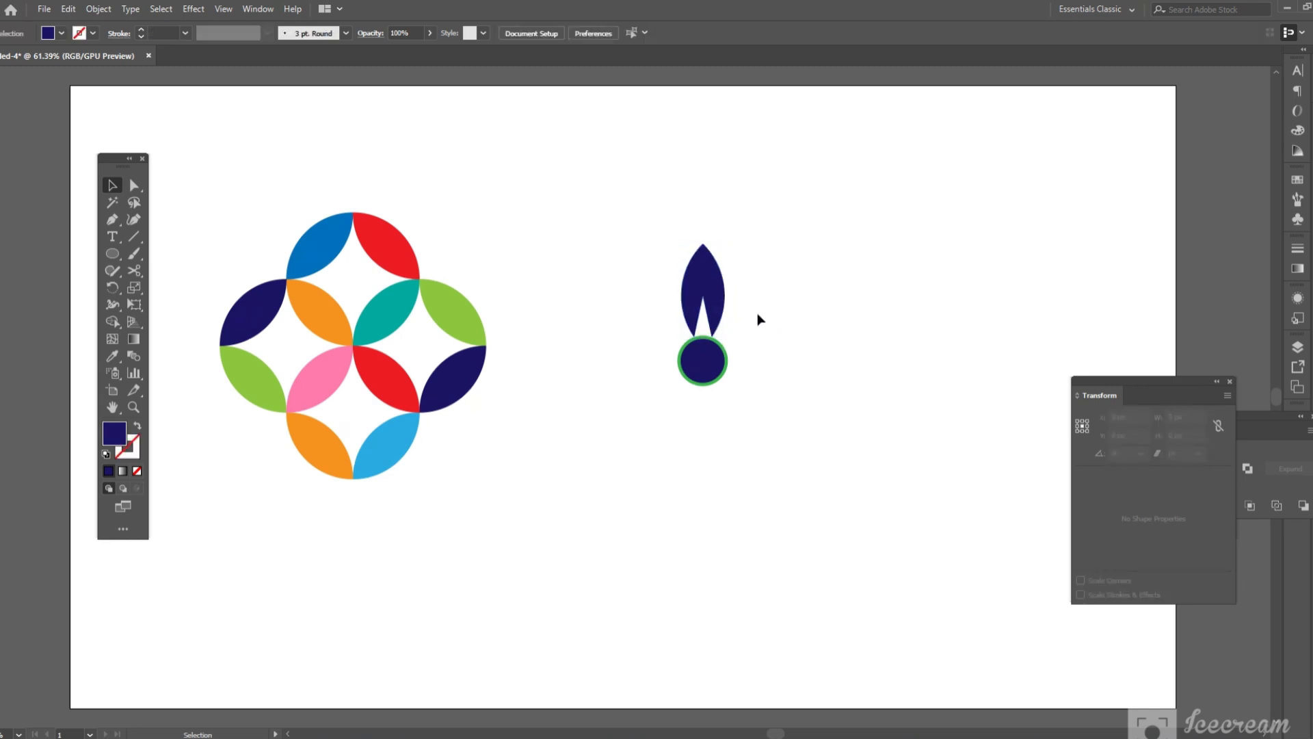
click(710, 252)
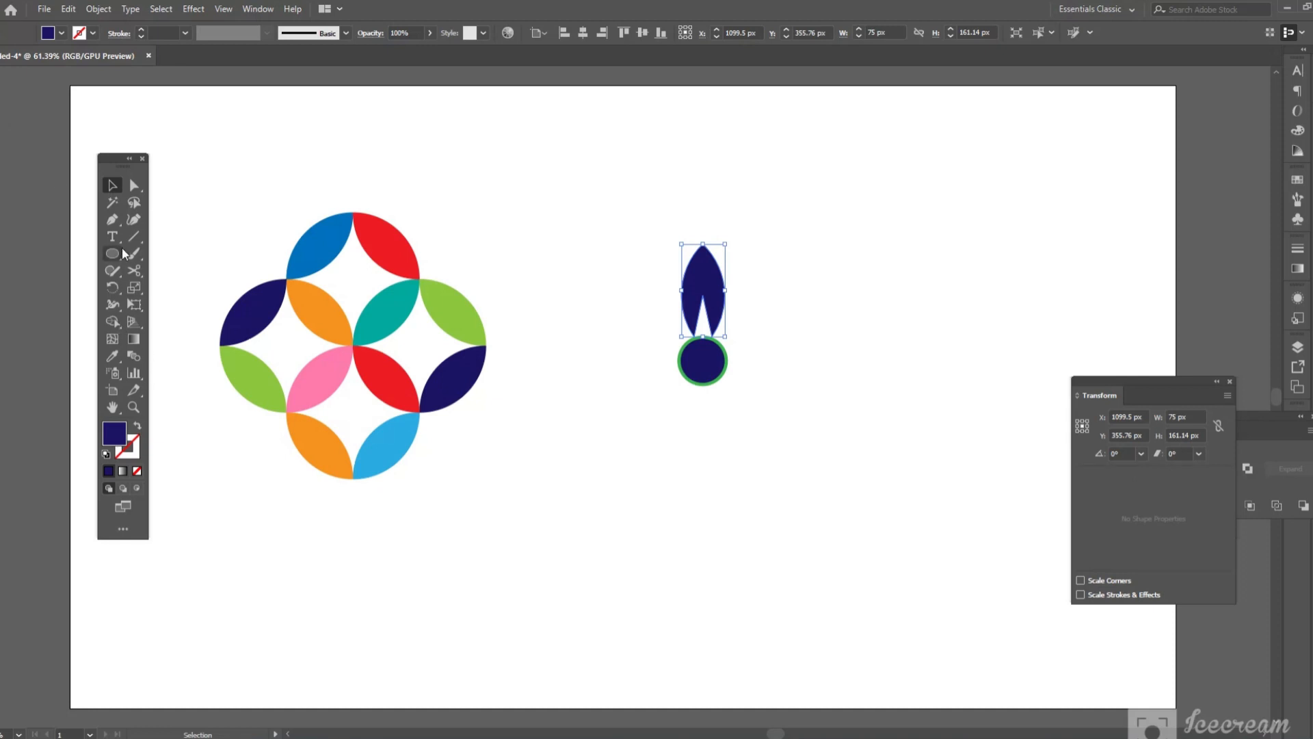
Create a copy of the notched leaf rotated 45° around the circle's centre.
click(113, 286)
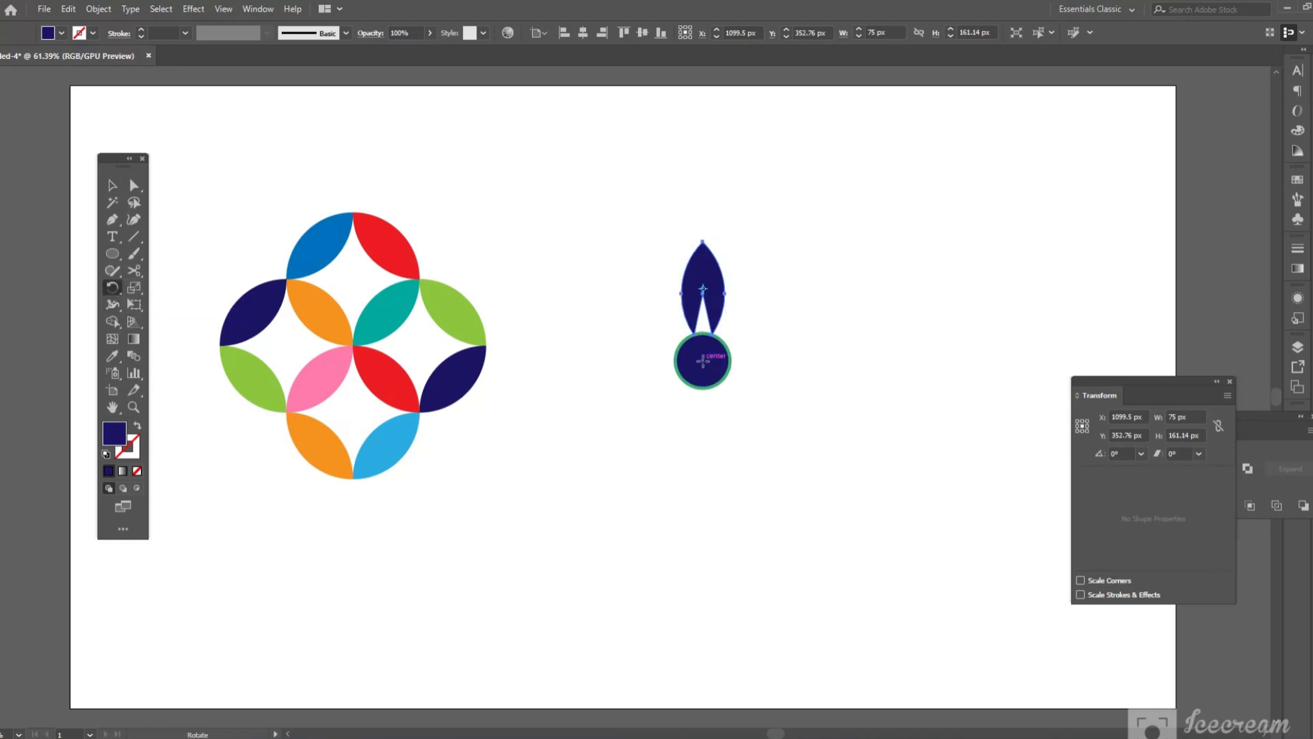
alt+click(703, 360)
key(BackSpace)
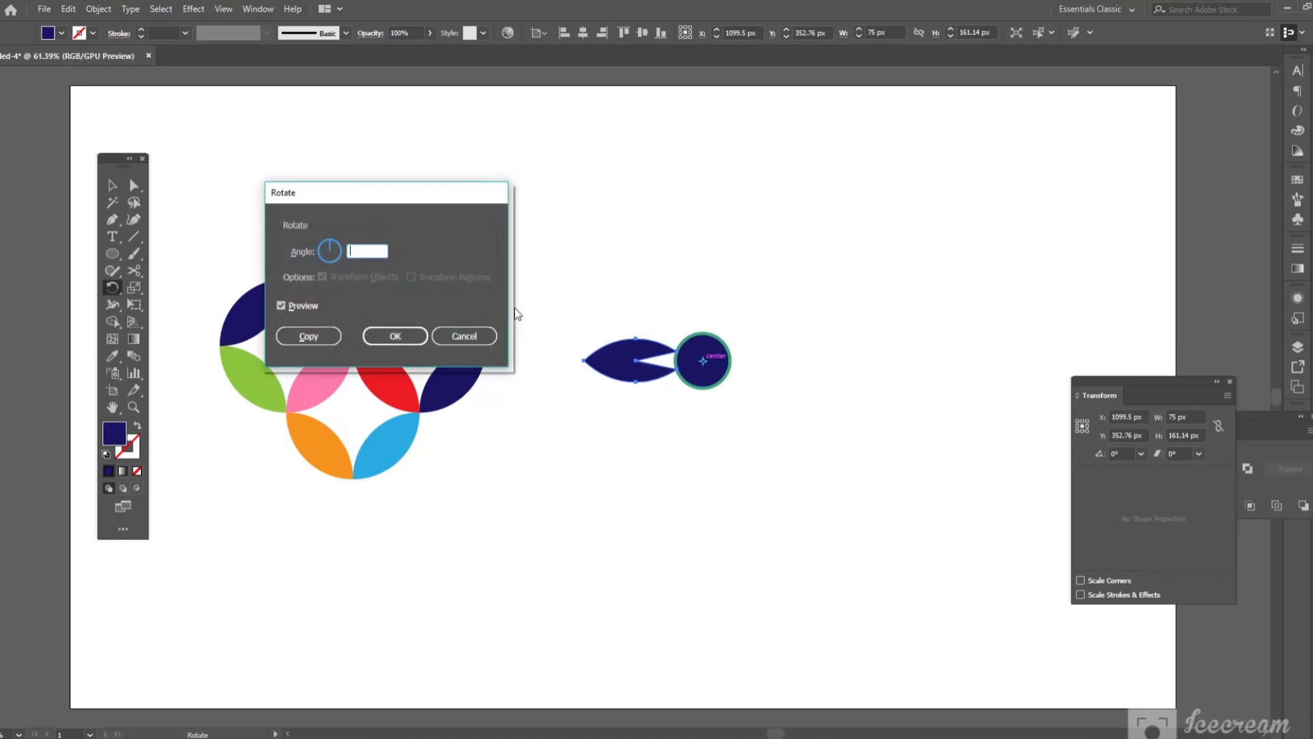
text(45)
click(320, 336)
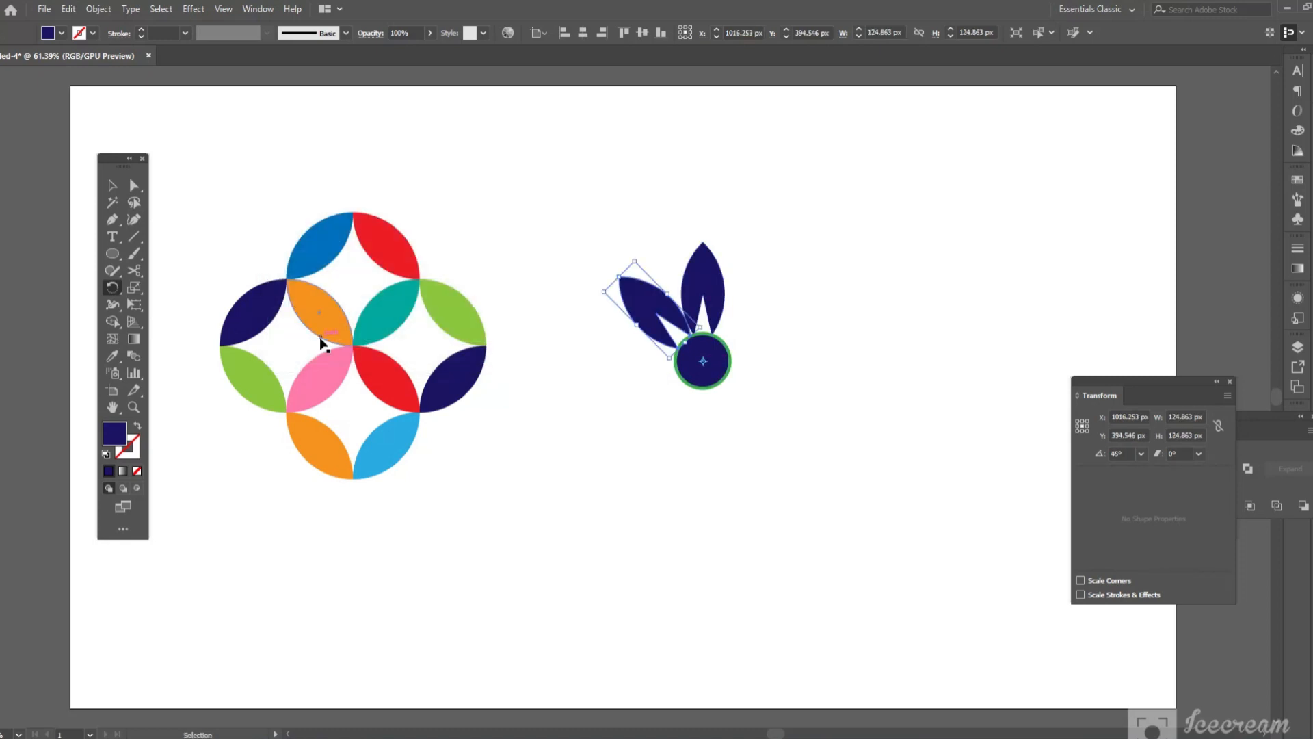
Repeat the 45° rotated copy six more times to complete an eight-petal flower around the circle.
key(ctrl+d)
key(ctrl+d)
key(ctrl+d)
key(ctrl+d)
key(ctrl+d)
key(ctrl+d)
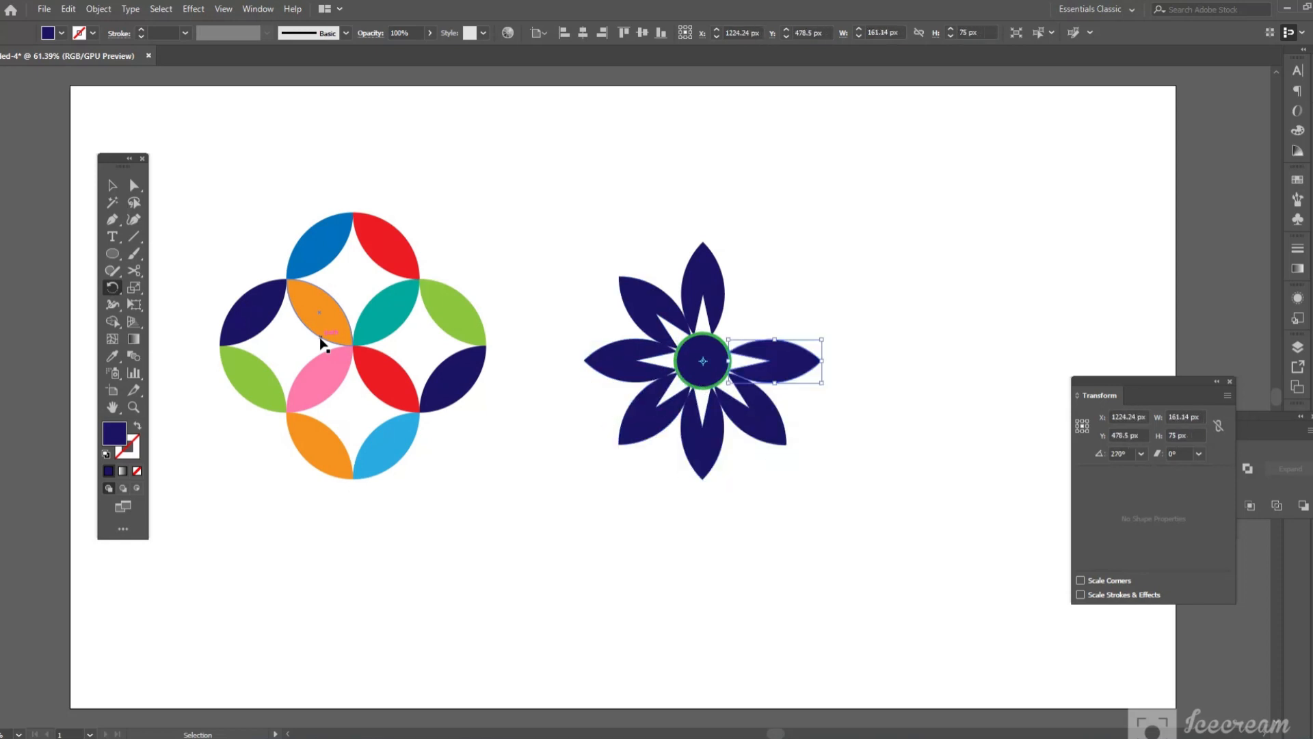
click(113, 185)
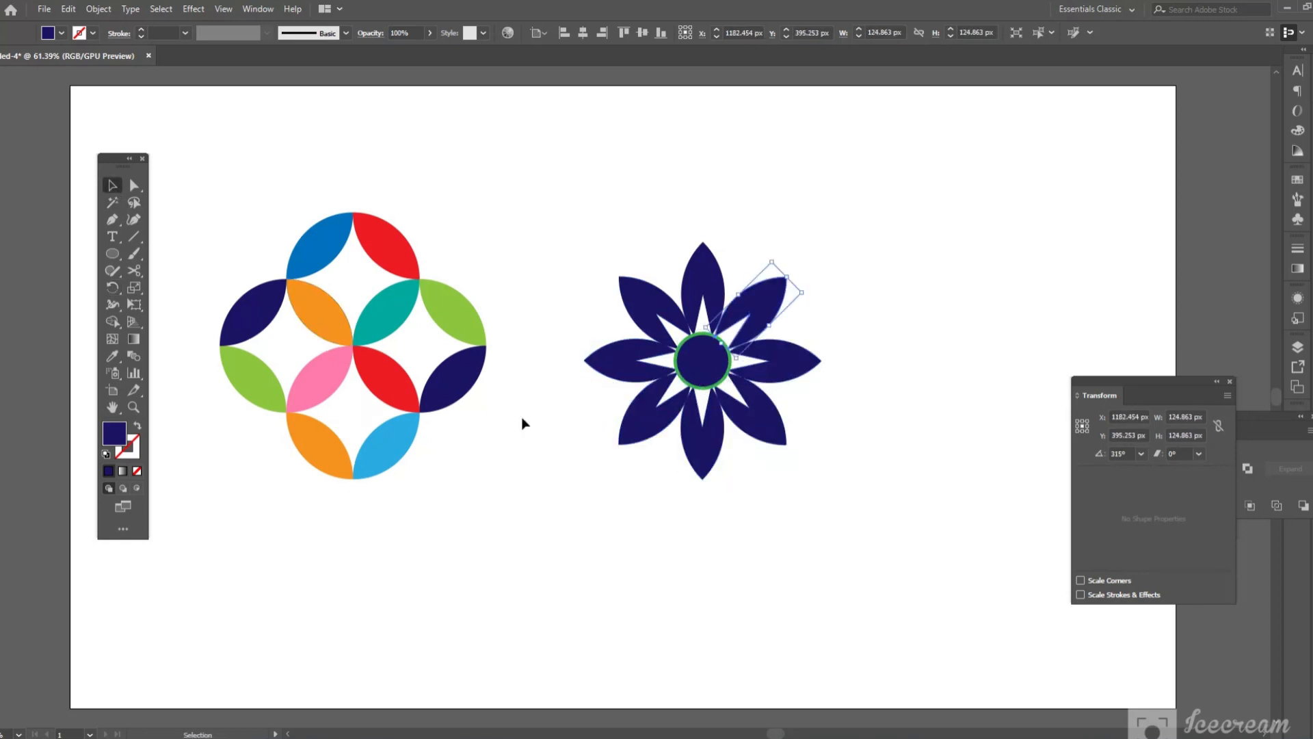
click(636, 522)
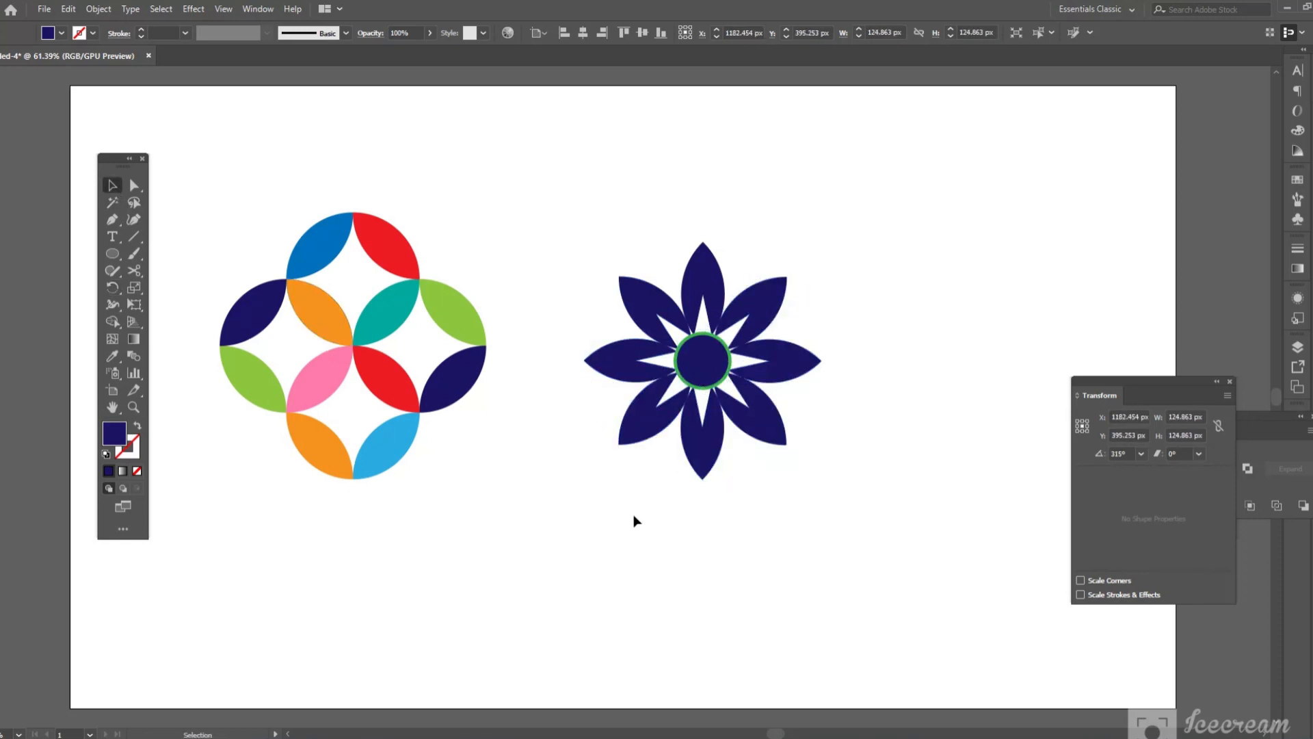
Fill the four diagonal petals of the flower with light yellowish green.
click(646, 305)
shift+click(654, 394)
shift+click(756, 315)
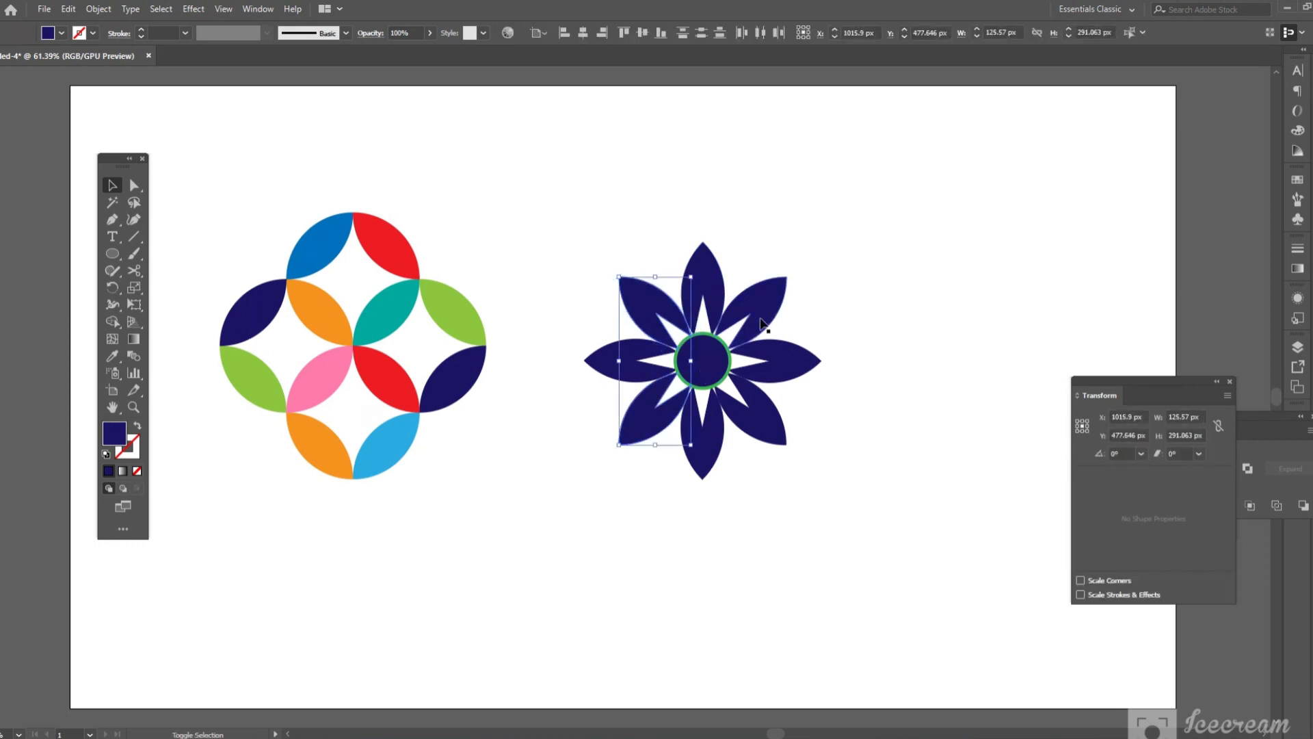
shift+click(756, 410)
click(62, 33)
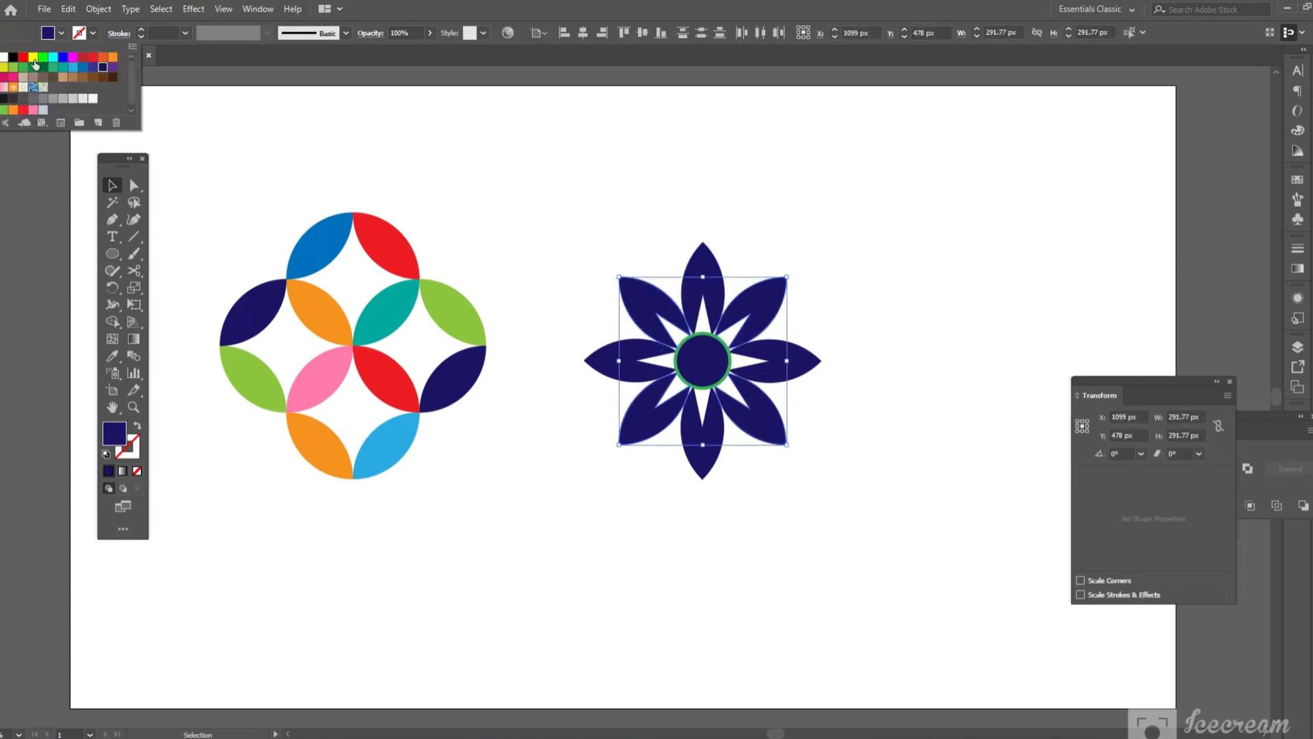
click(24, 68)
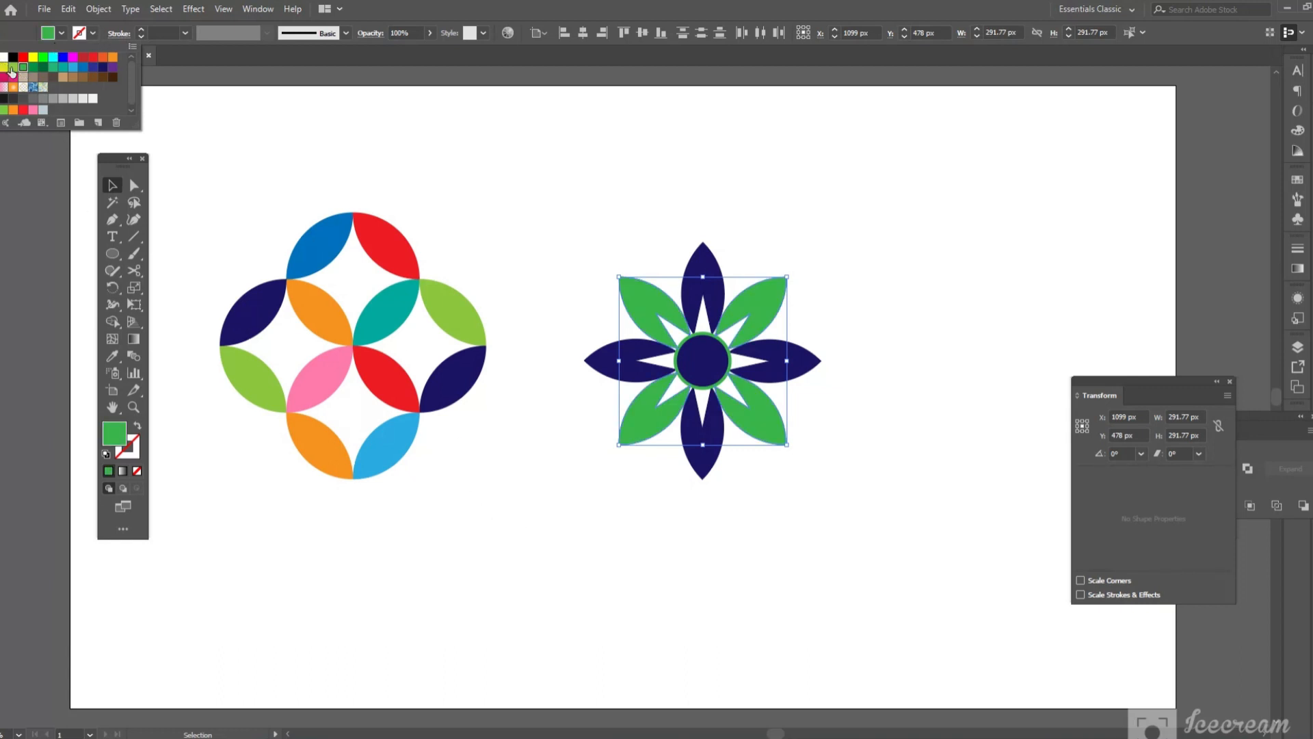
click(13, 67)
click(528, 543)
click(528, 542)
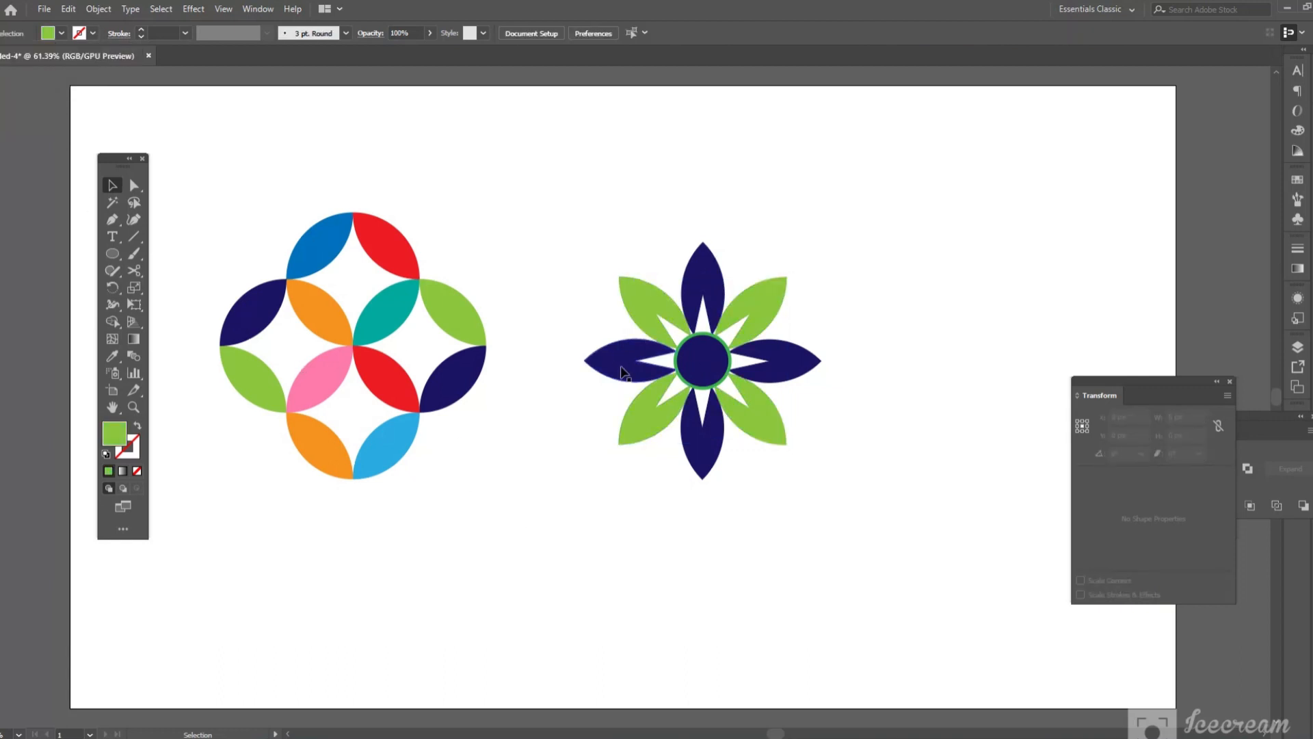
Fill the four vertical and horizontal petals of the flower with a darker green.
click(622, 372)
shift+click(702, 287)
shift+click(703, 437)
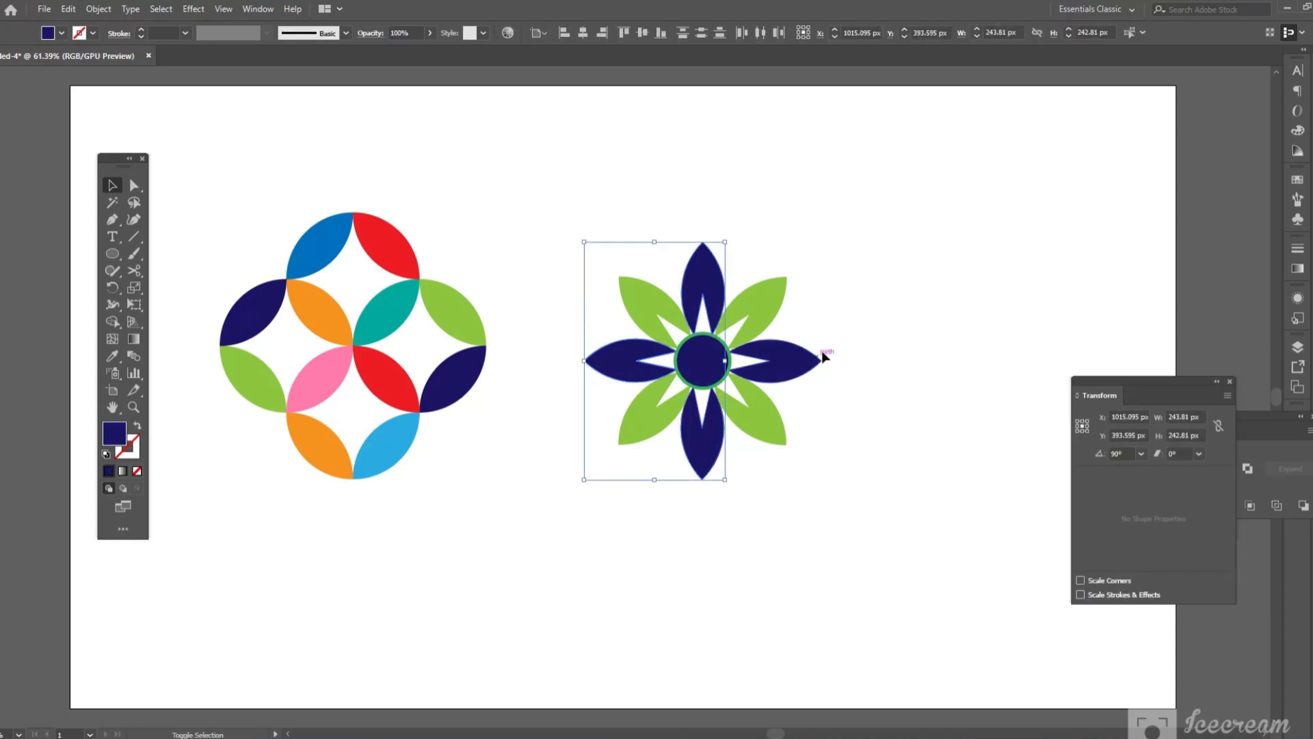
shift+click(822, 357)
click(63, 33)
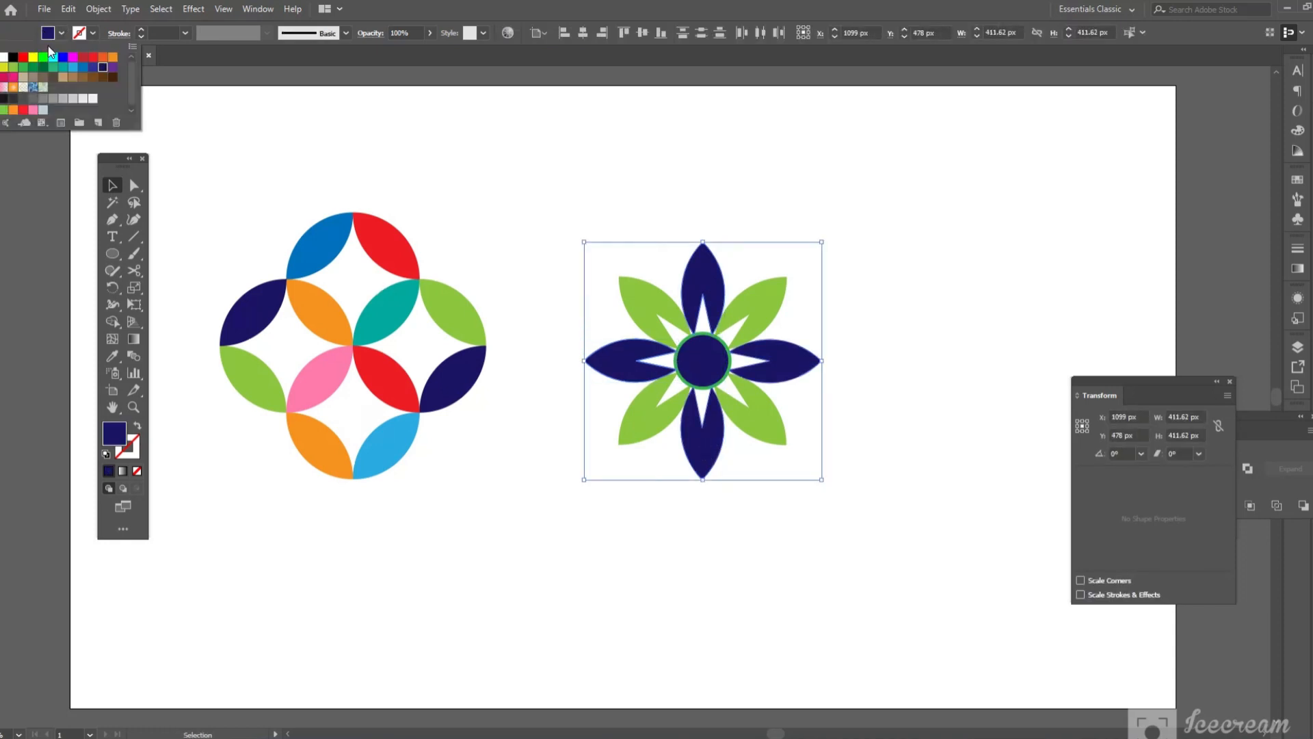
click(32, 67)
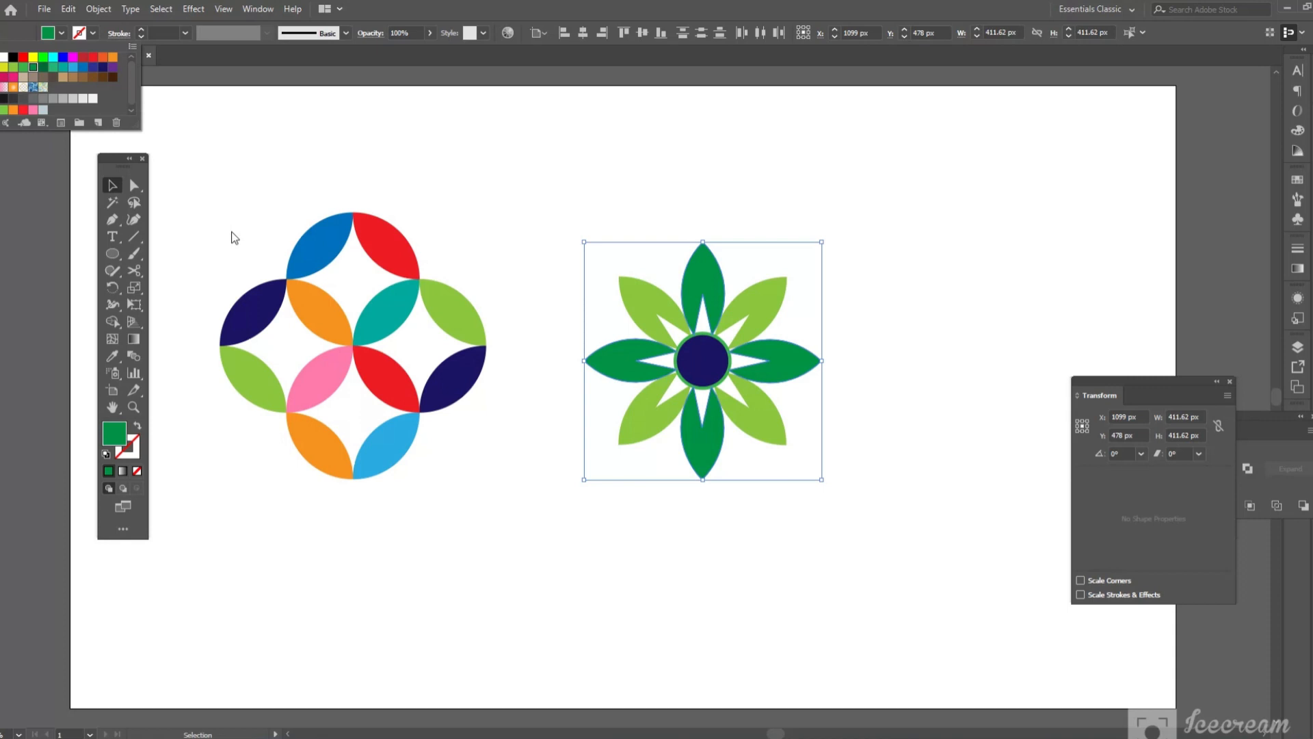
click(601, 627)
Give the flower's centre circle an orange outline and a very dark green fill.
click(714, 359)
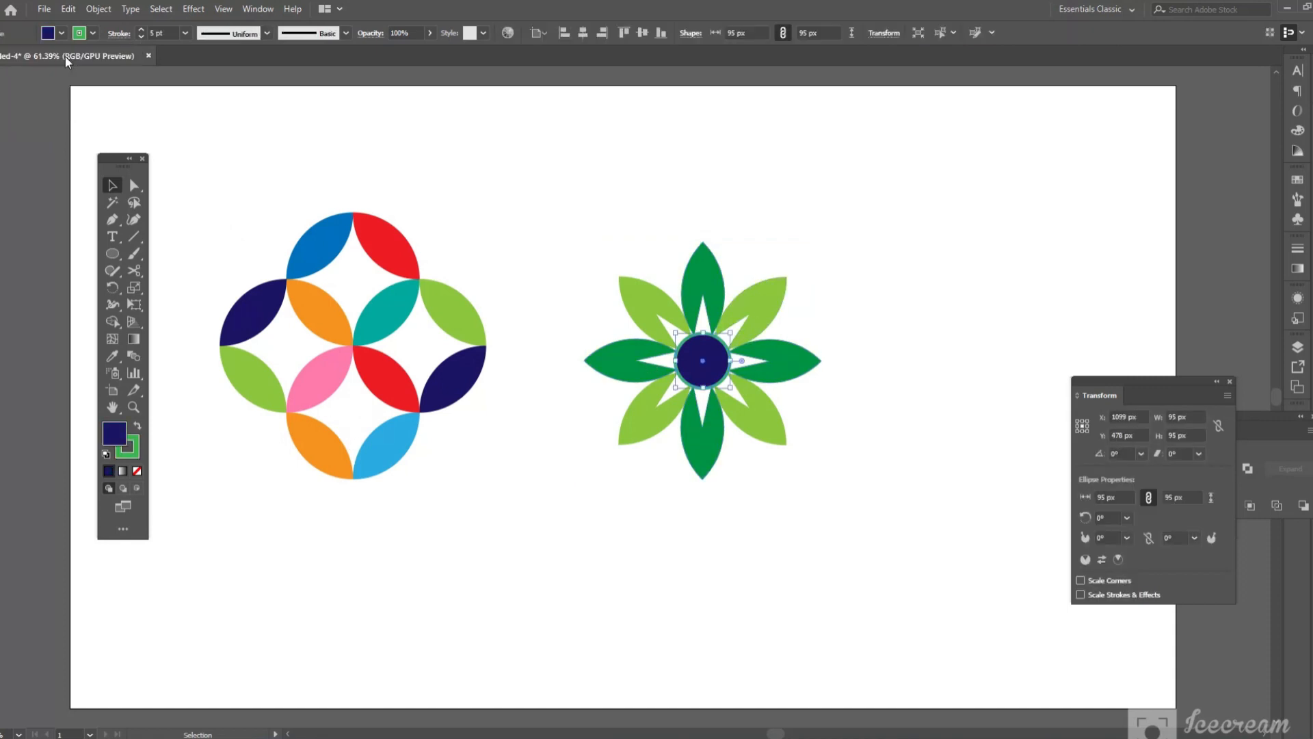
click(92, 34)
click(112, 59)
click(549, 236)
click(724, 380)
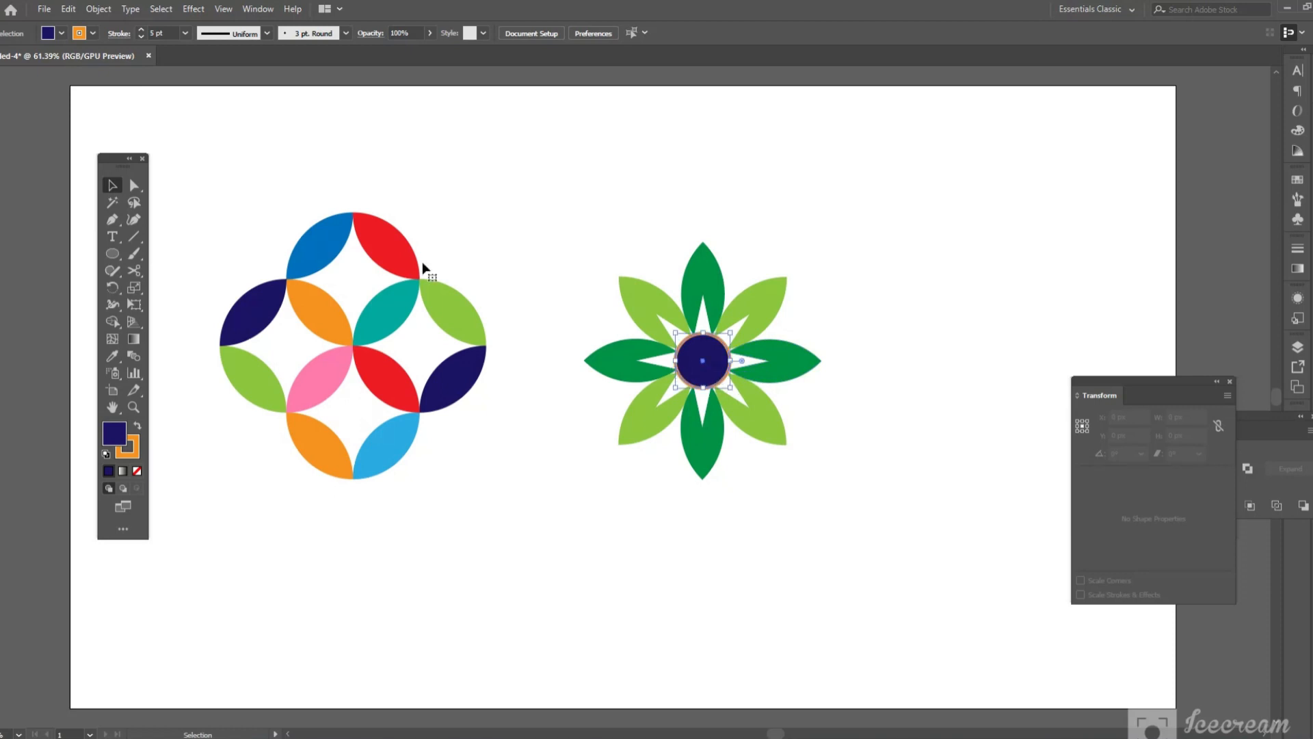
click(65, 32)
click(47, 68)
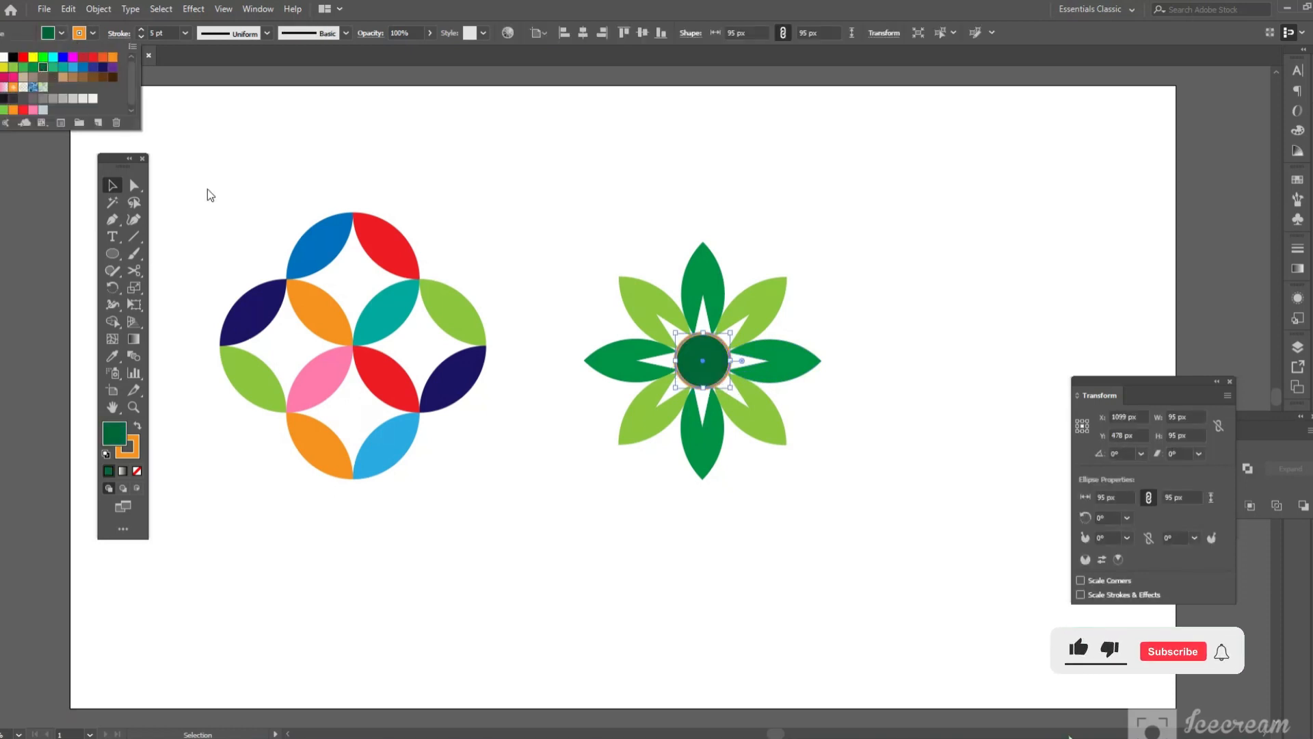
click(571, 548)
click(572, 547)
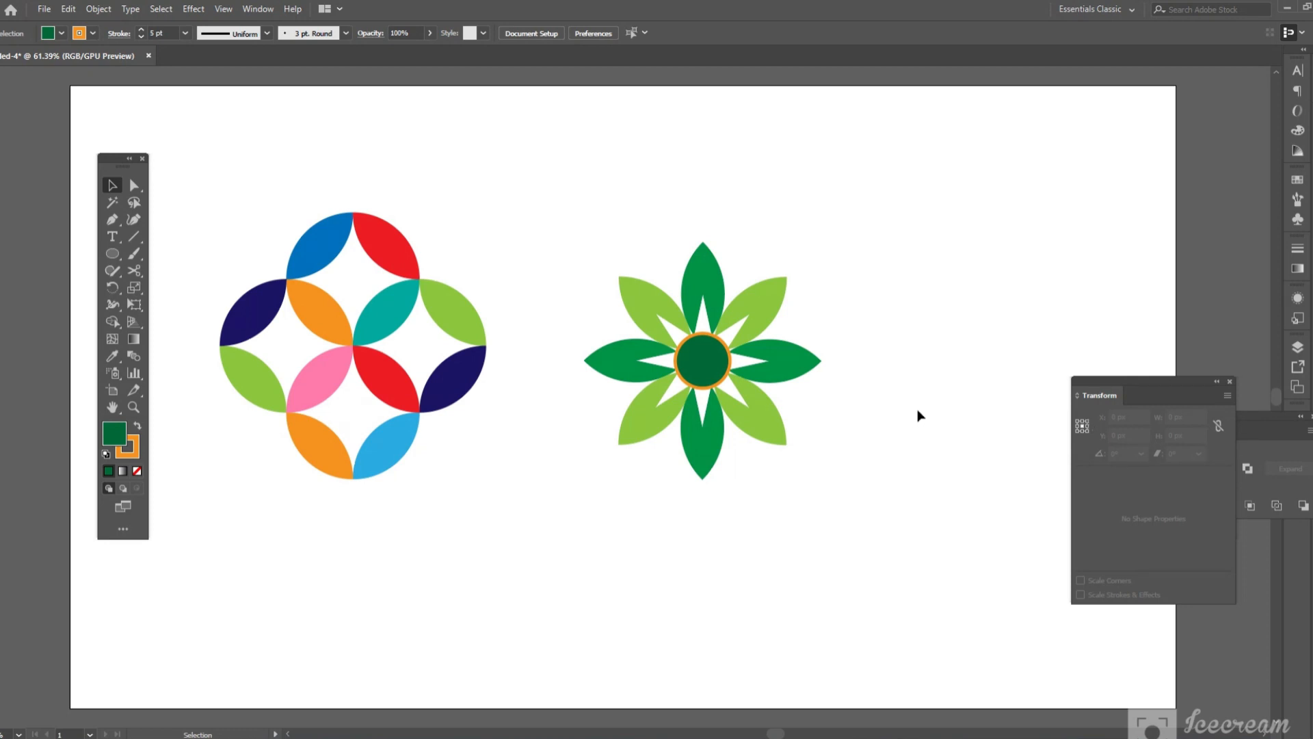
Enlarge the whole flower from its centre to 490 px and move the multicoloured leaf pattern slightly down and to the right.
drag(561, 224, 848, 509)
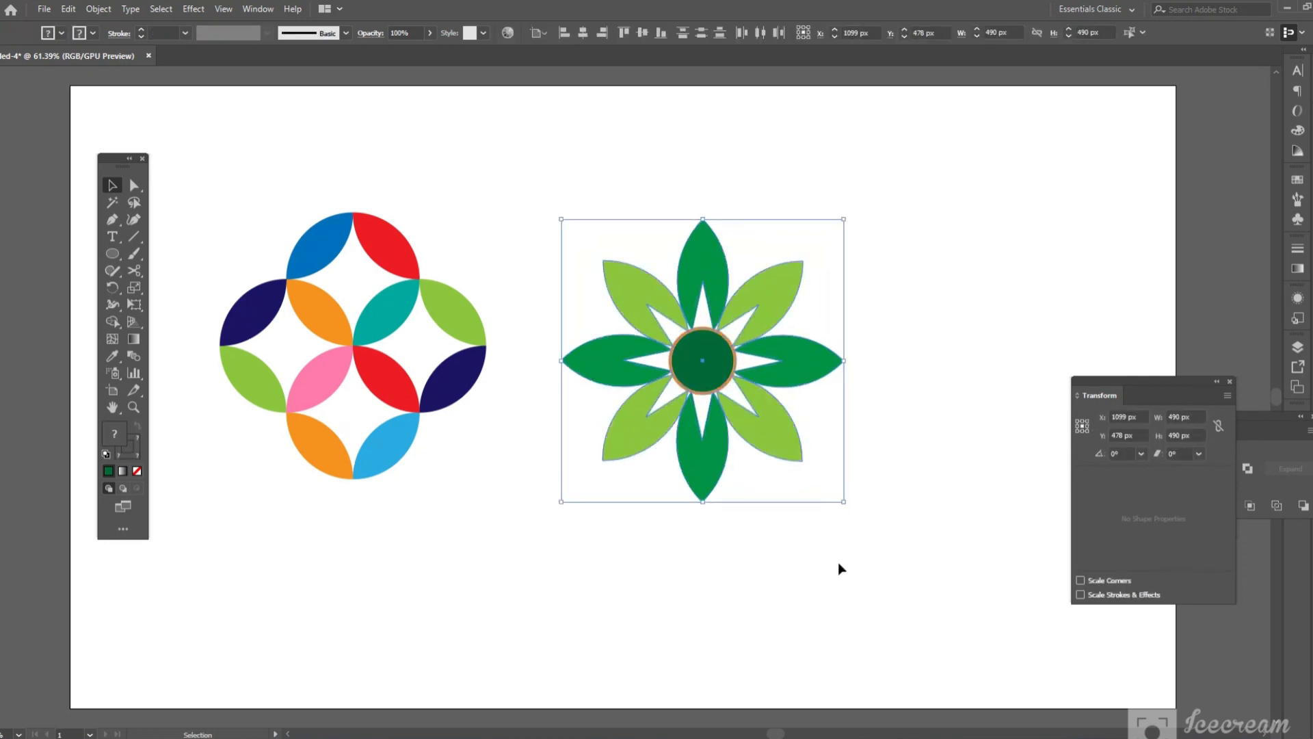
click(598, 243)
drag(192, 180, 424, 475)
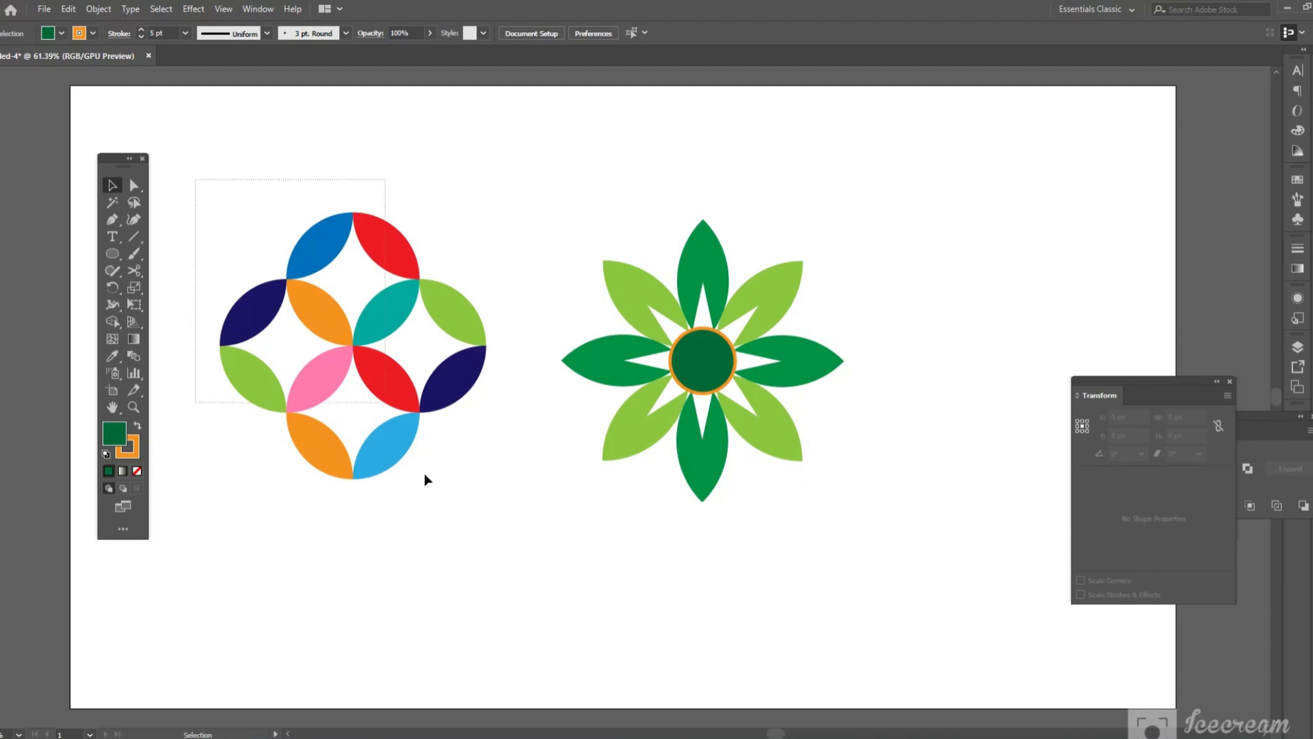
drag(405, 406, 422, 420)
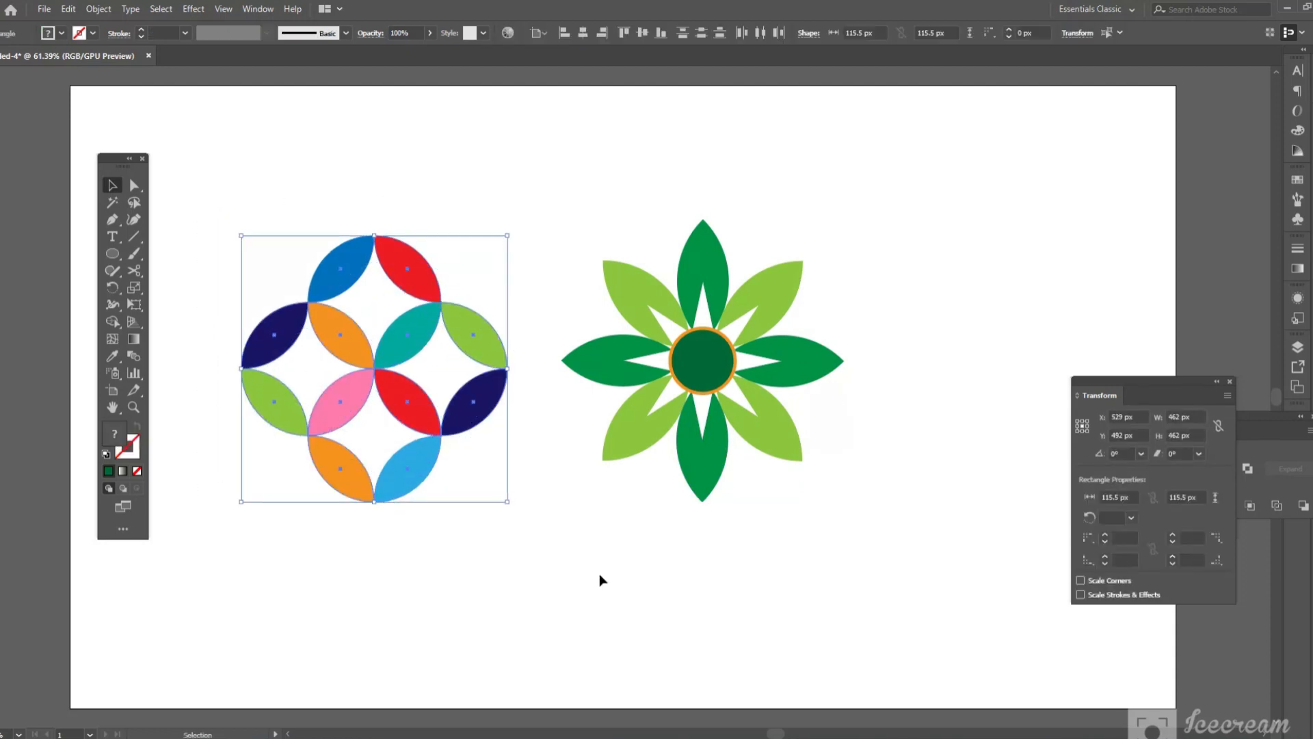